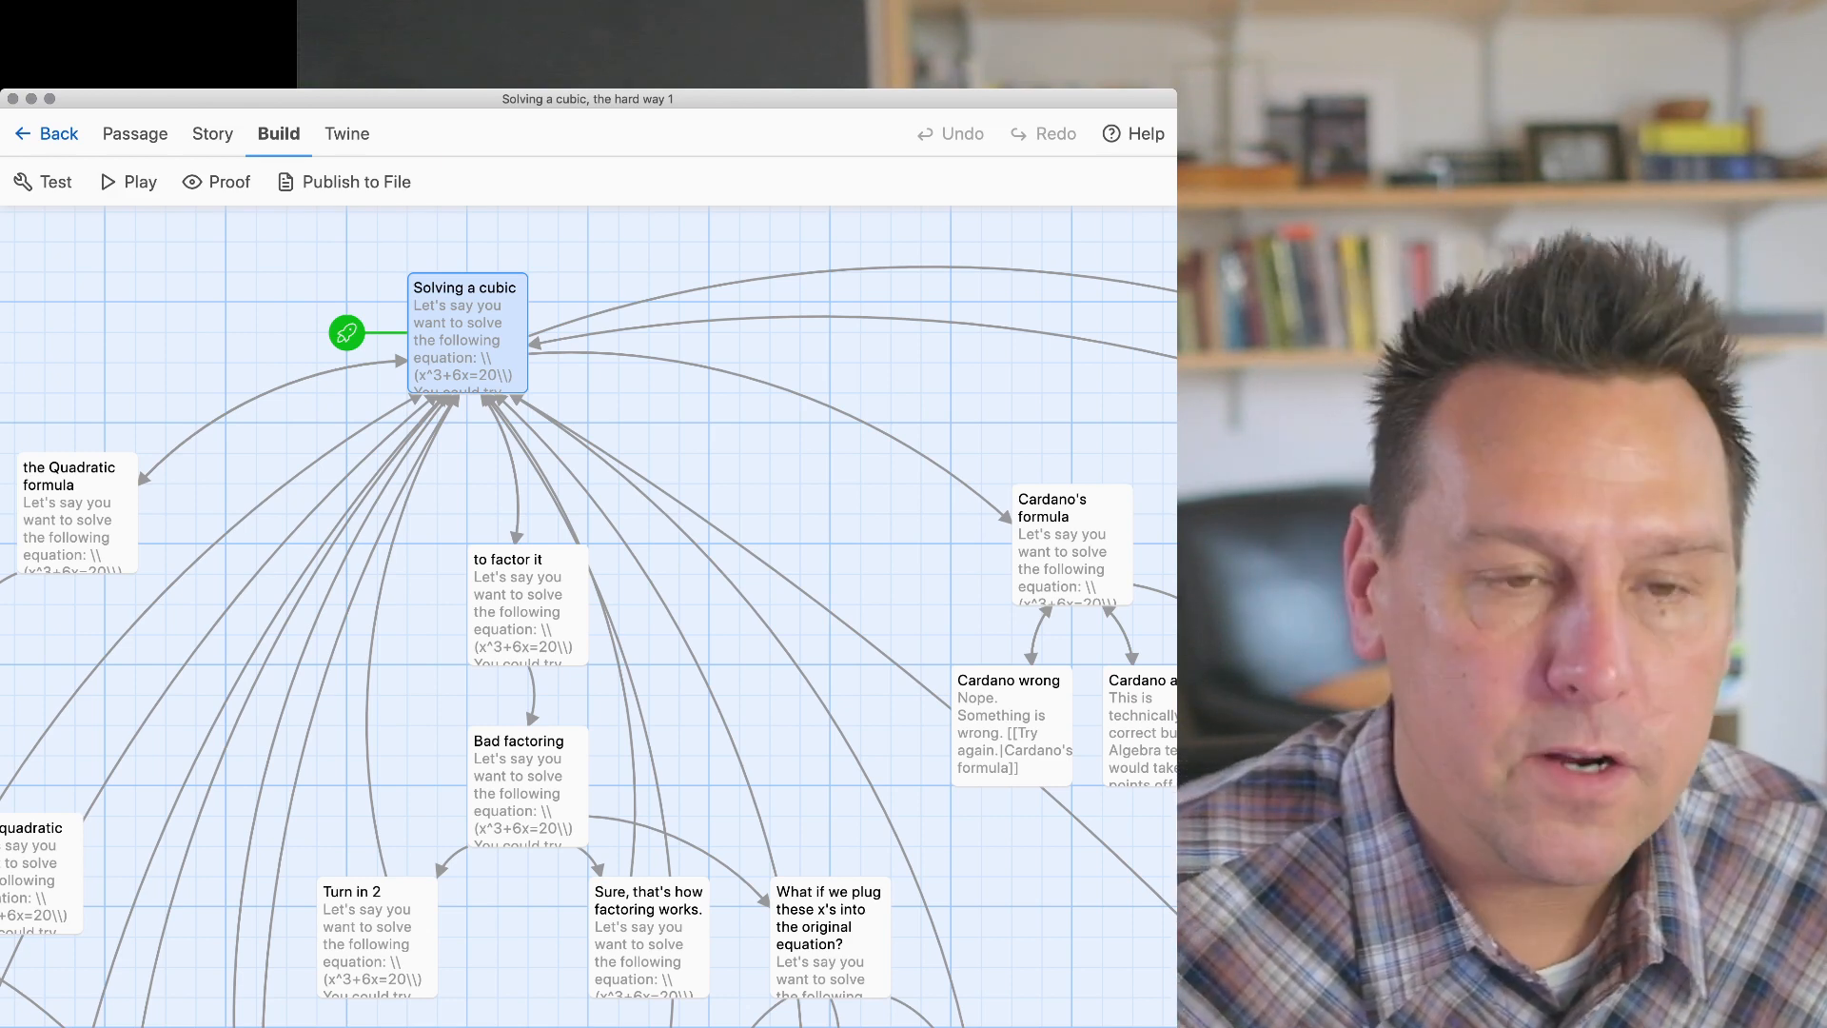
- Examine the overall branching of the story map around the Solving a cubic start passage
{"action": "key", "text": "super+minus"}
{"action": "key", "text": "super+minus"}
{"action": "key", "text": "super+minus"}
{"action": "key", "text": "super+minus"}
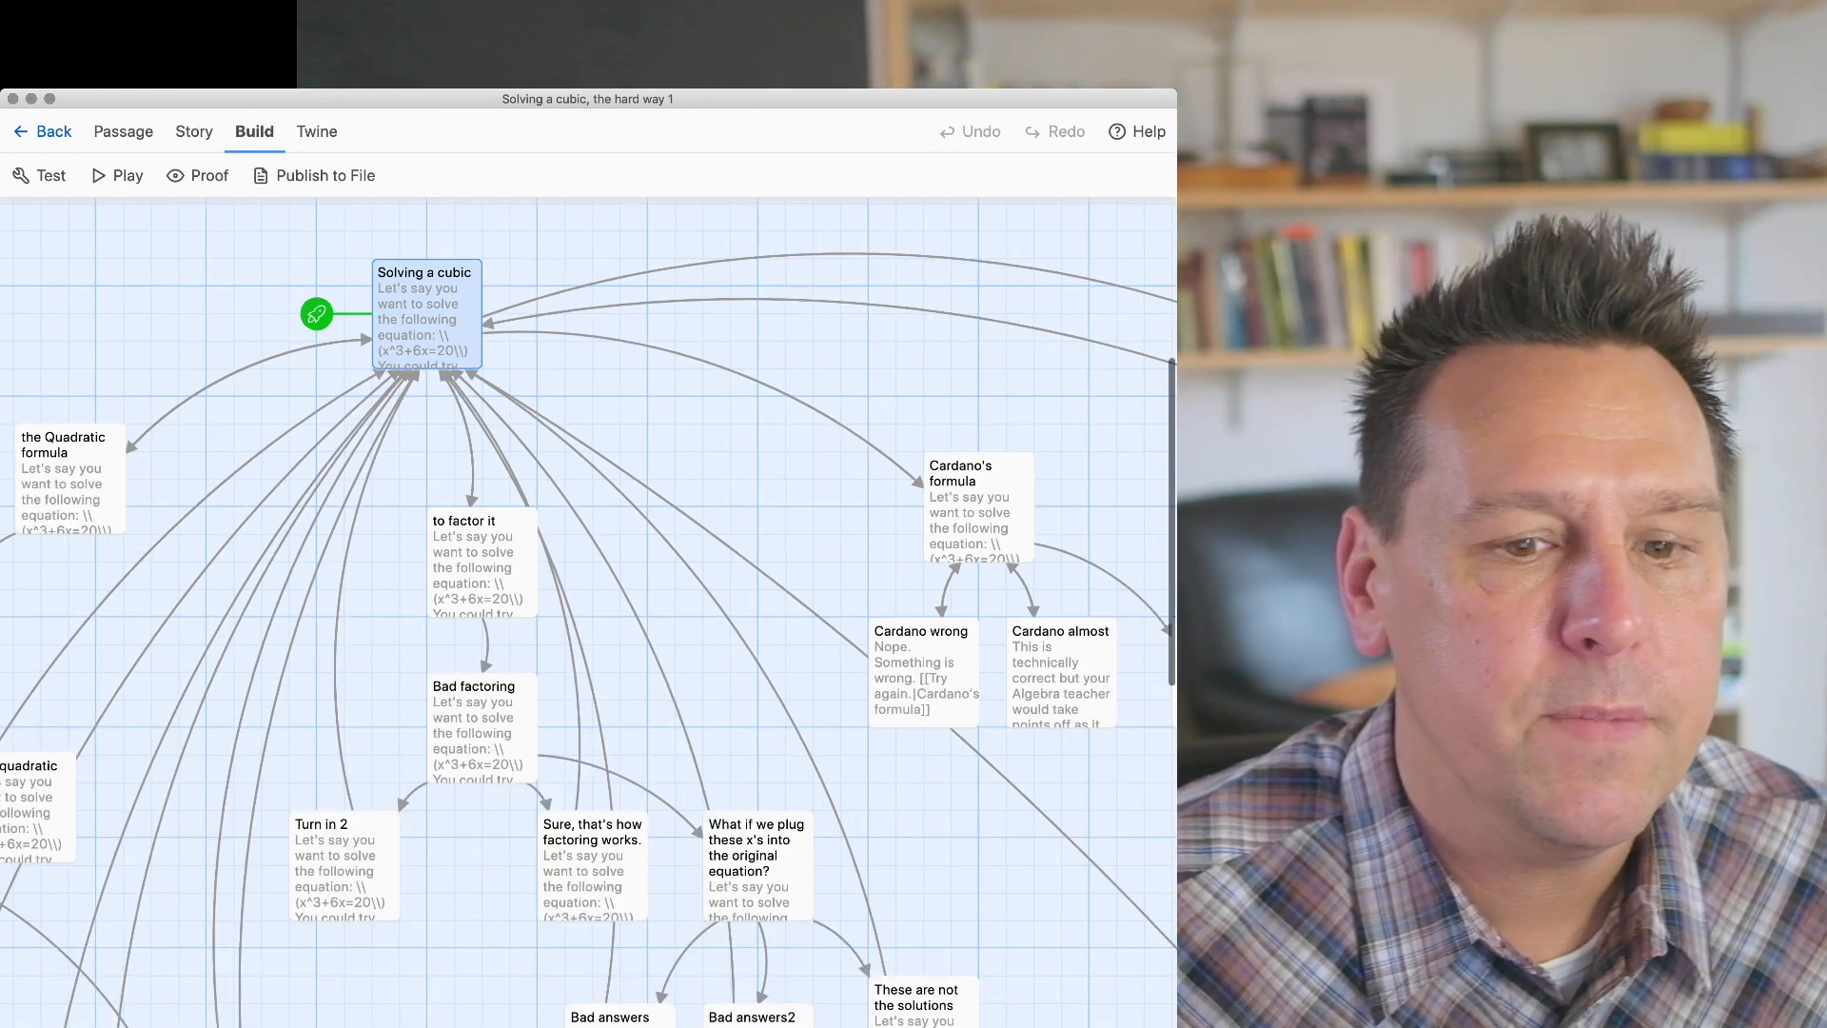
{"action": "key", "text": "super+minus"}
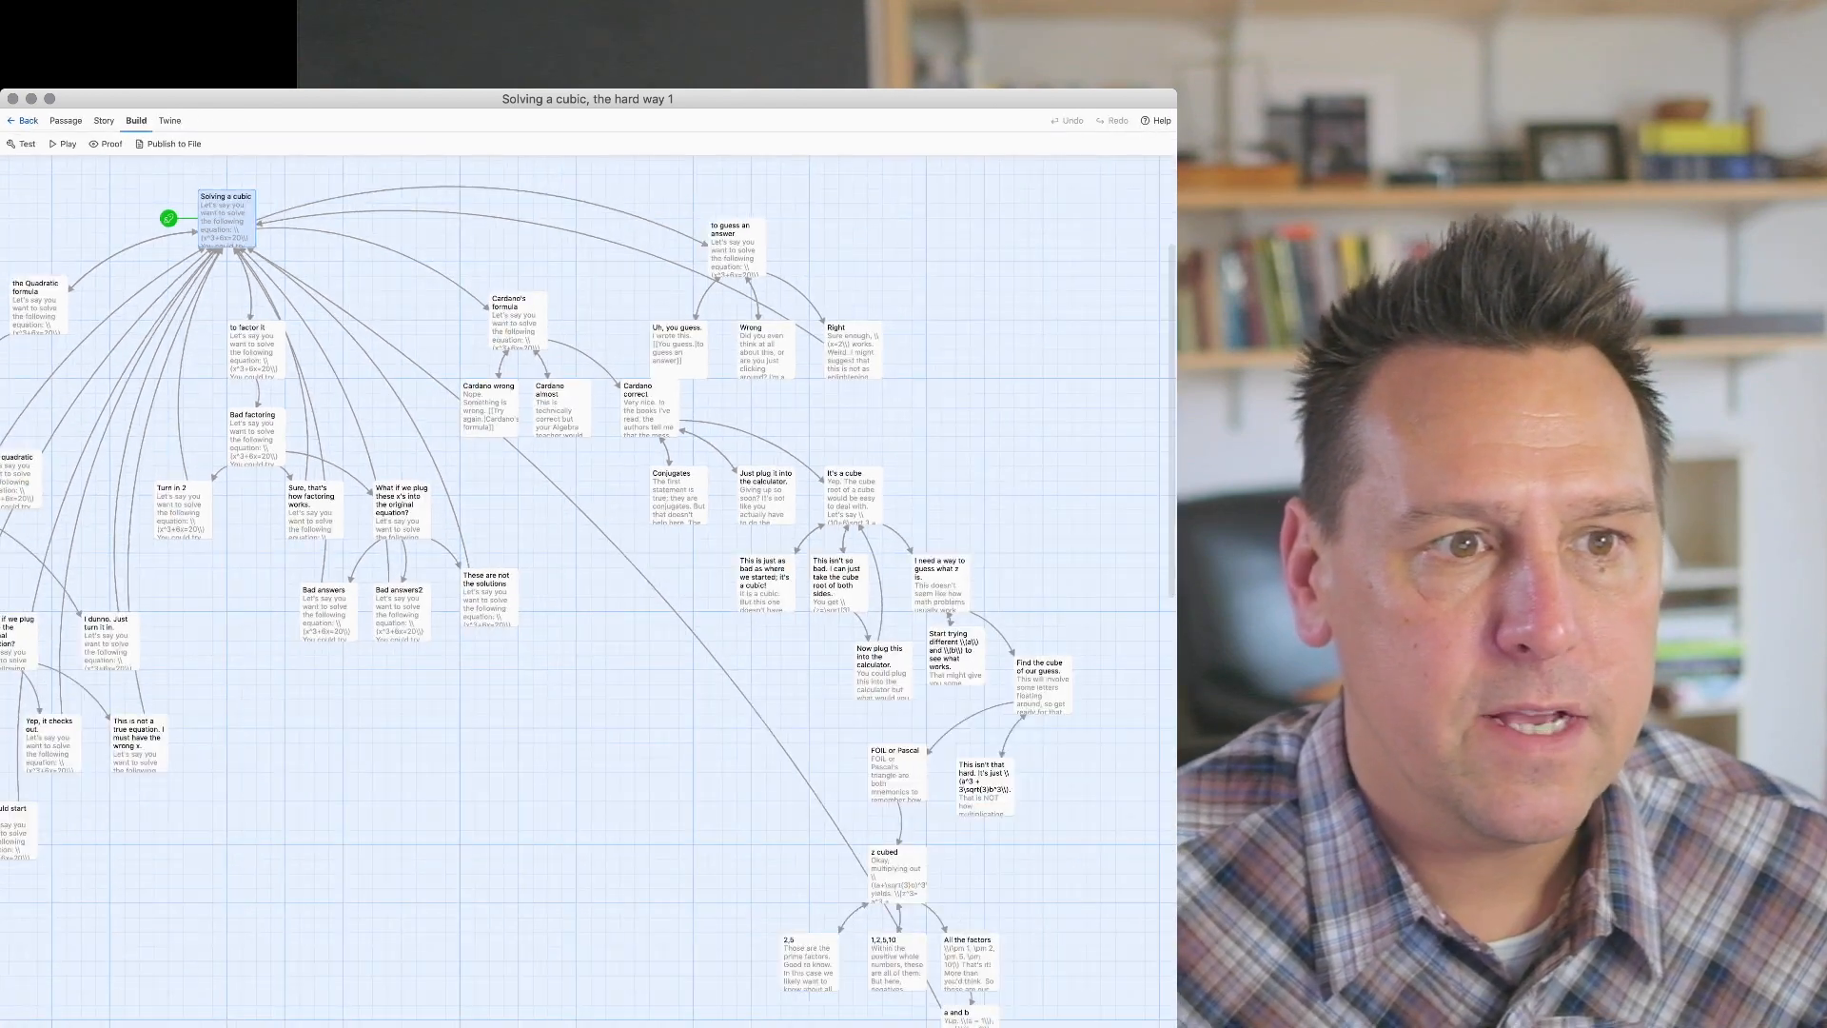
{"action": "left_click", "coordinate": [571, 761]}
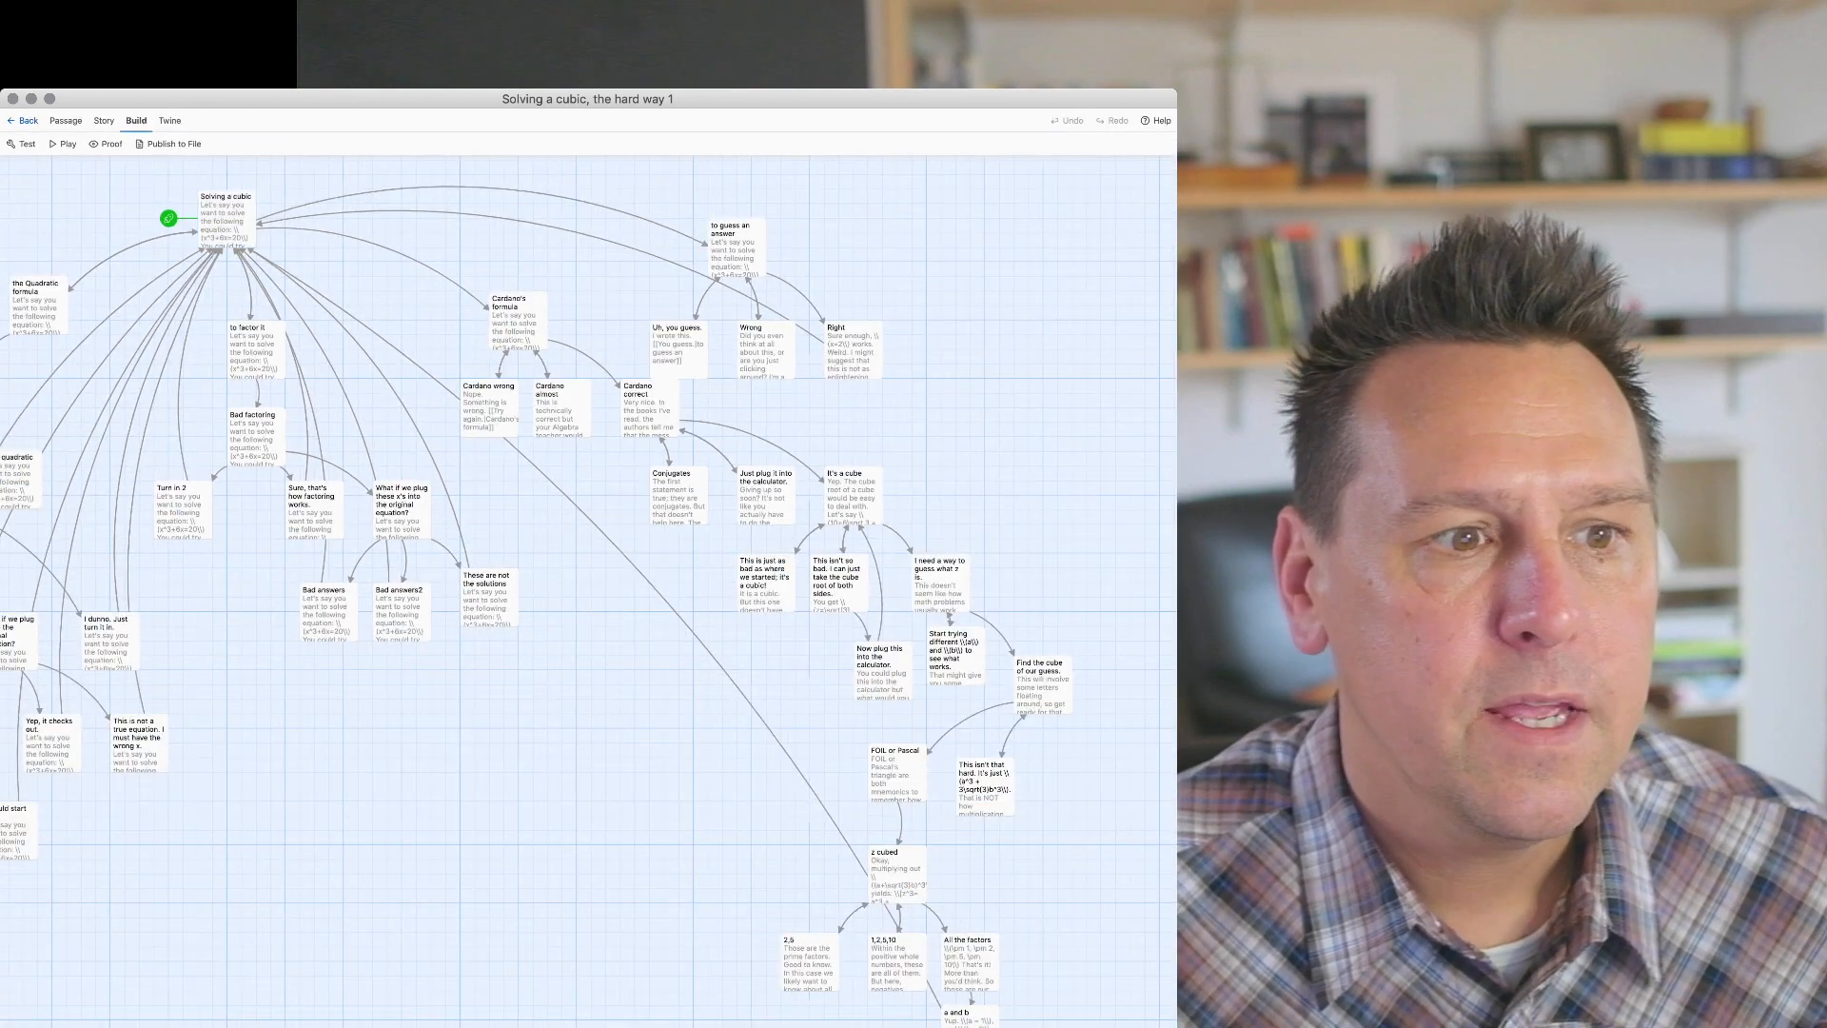
{"action": "scroll", "coordinate": [589, 591], "scroll_direction": "left", "scroll_amount": 3}
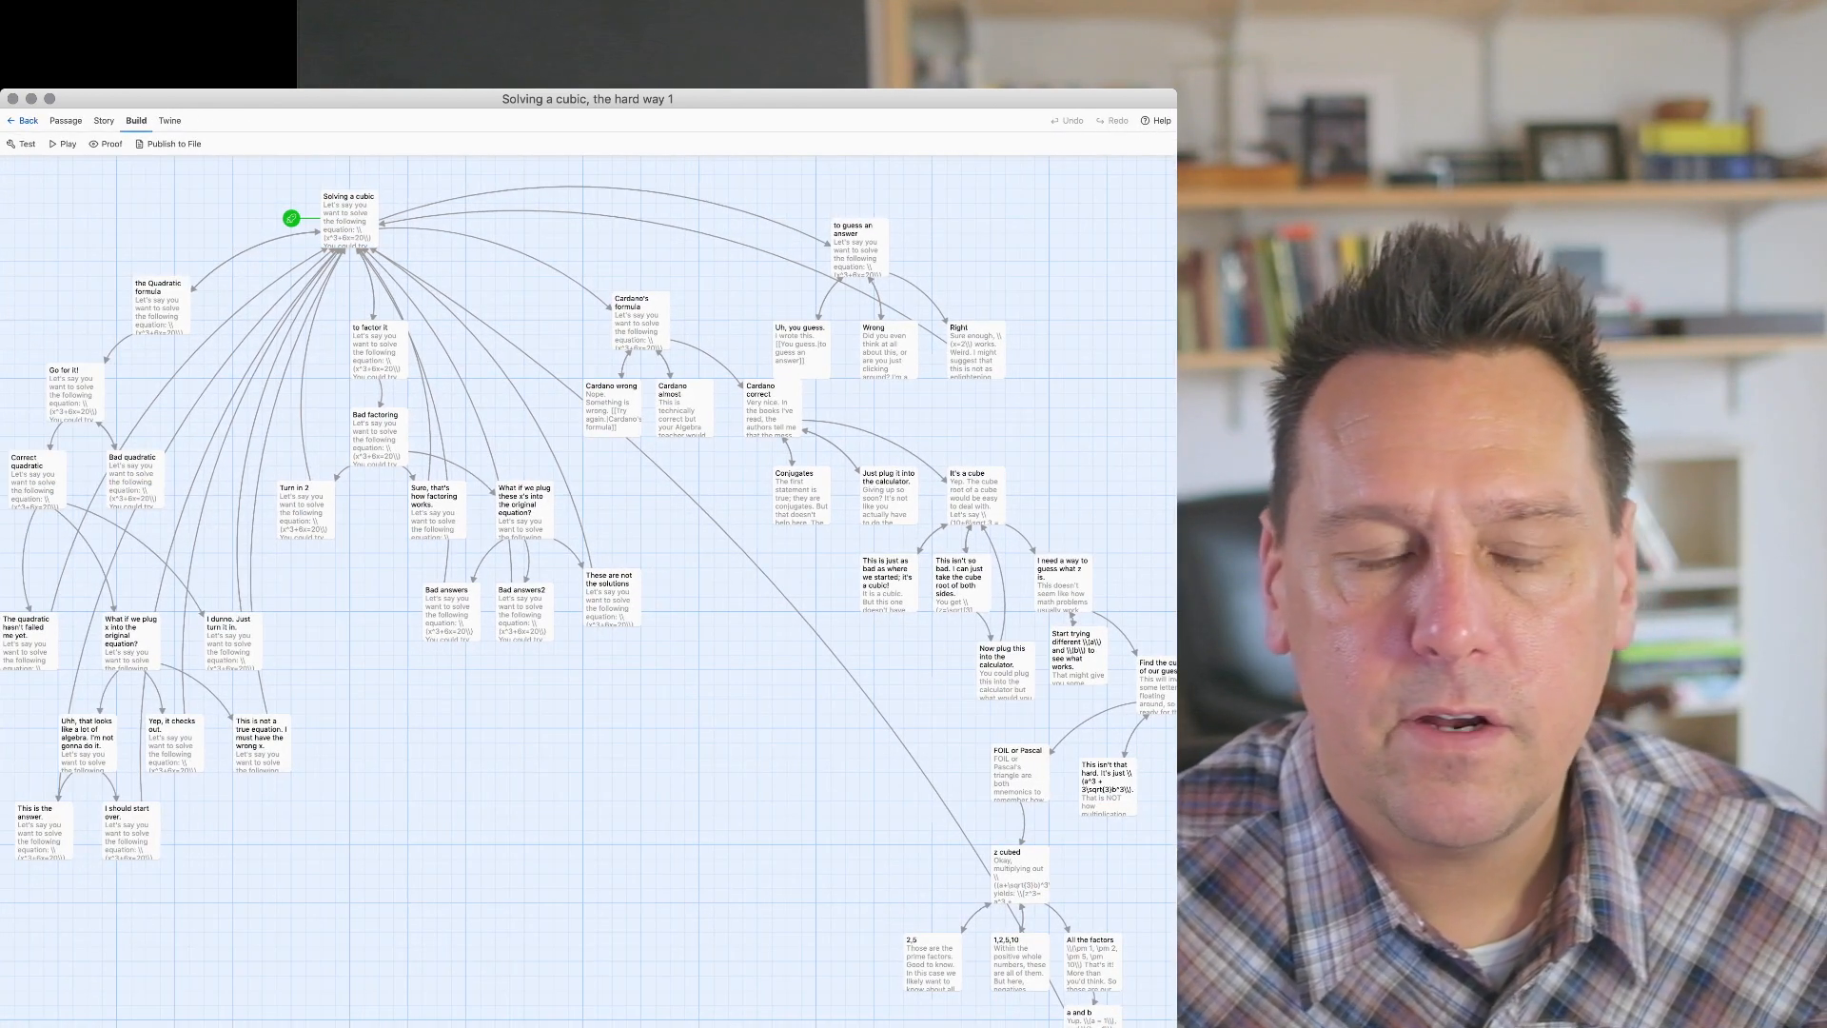
- Rearrange the "to guess an answer", "Cardano's formula", "Cardano wrong", "Cardano almost" and "Cardano correct" passages on the story map to space them out
{"action": "scroll", "coordinate": [589, 591], "scroll_direction": "up", "scroll_amount": 5}
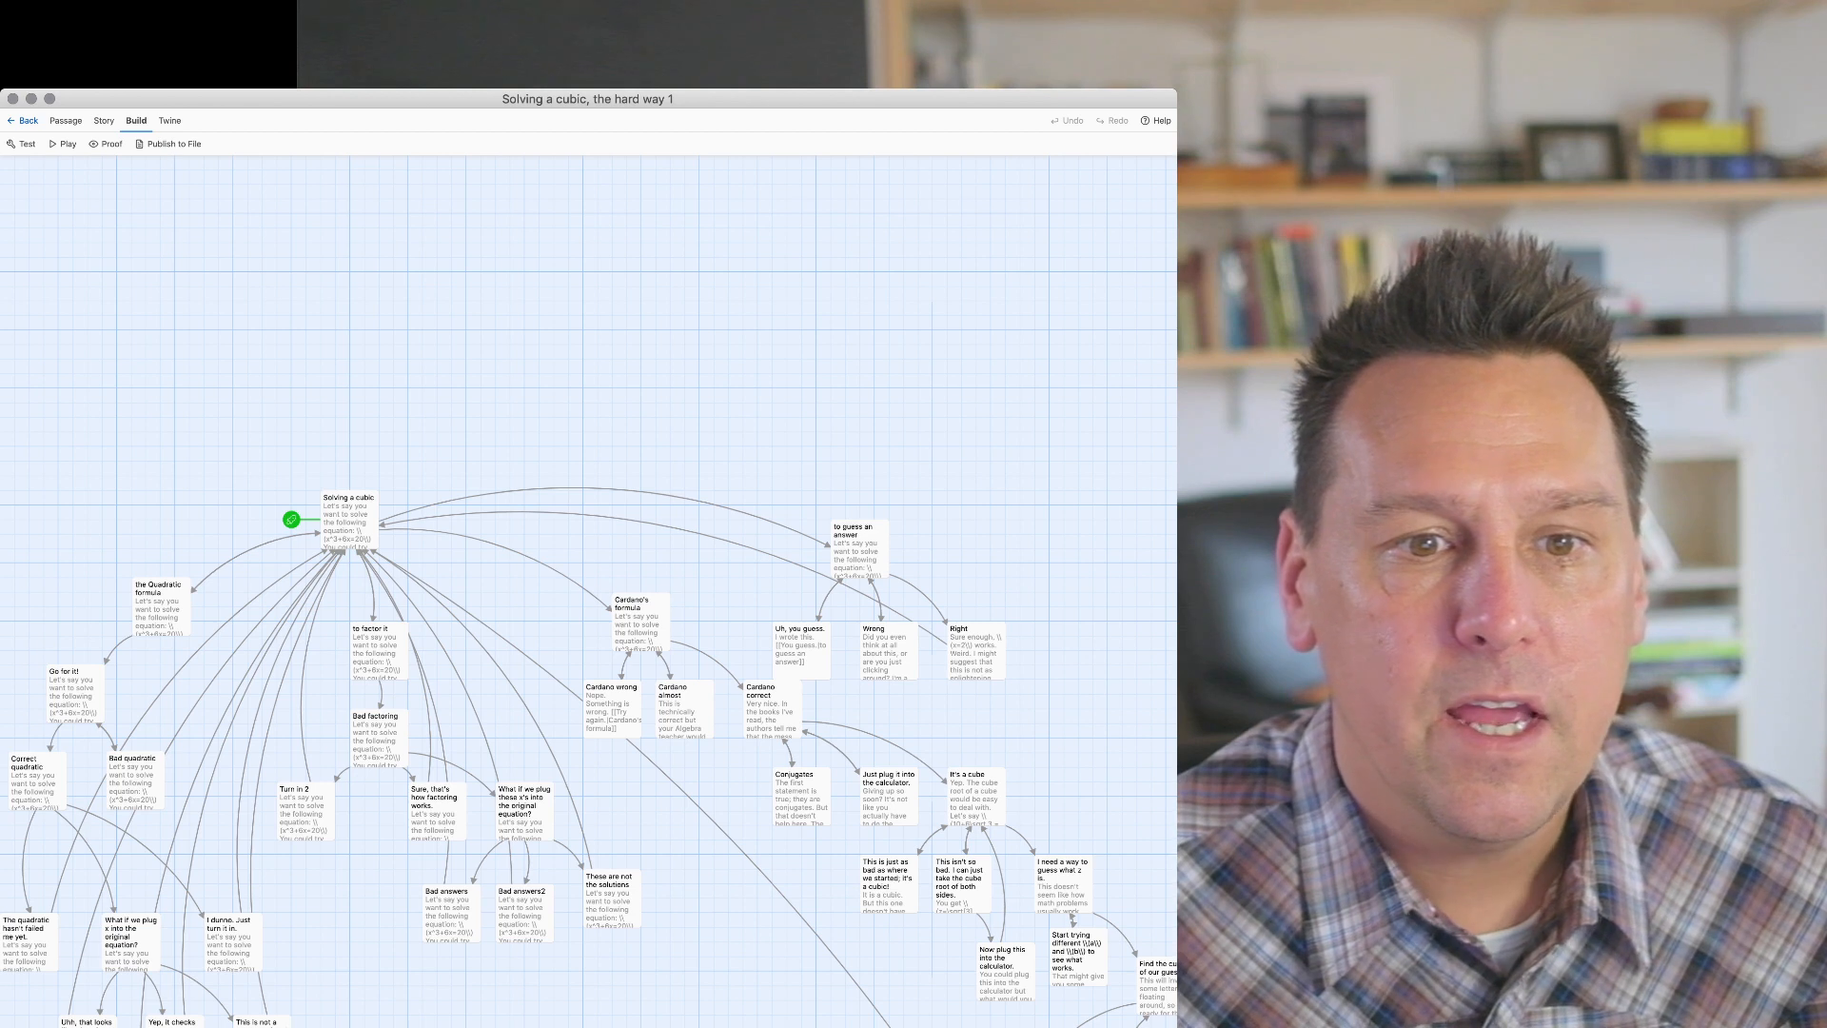
{"action": "left_click_drag", "start_coordinate": [860, 548], "coordinate": [904, 534]}
{"action": "left_click", "coordinate": [641, 622]}
{"action": "left_click_drag", "start_coordinate": [641, 621], "coordinate": [583, 621]}
{"action": "left_click_drag", "start_coordinate": [612, 709], "coordinate": [666, 725]}
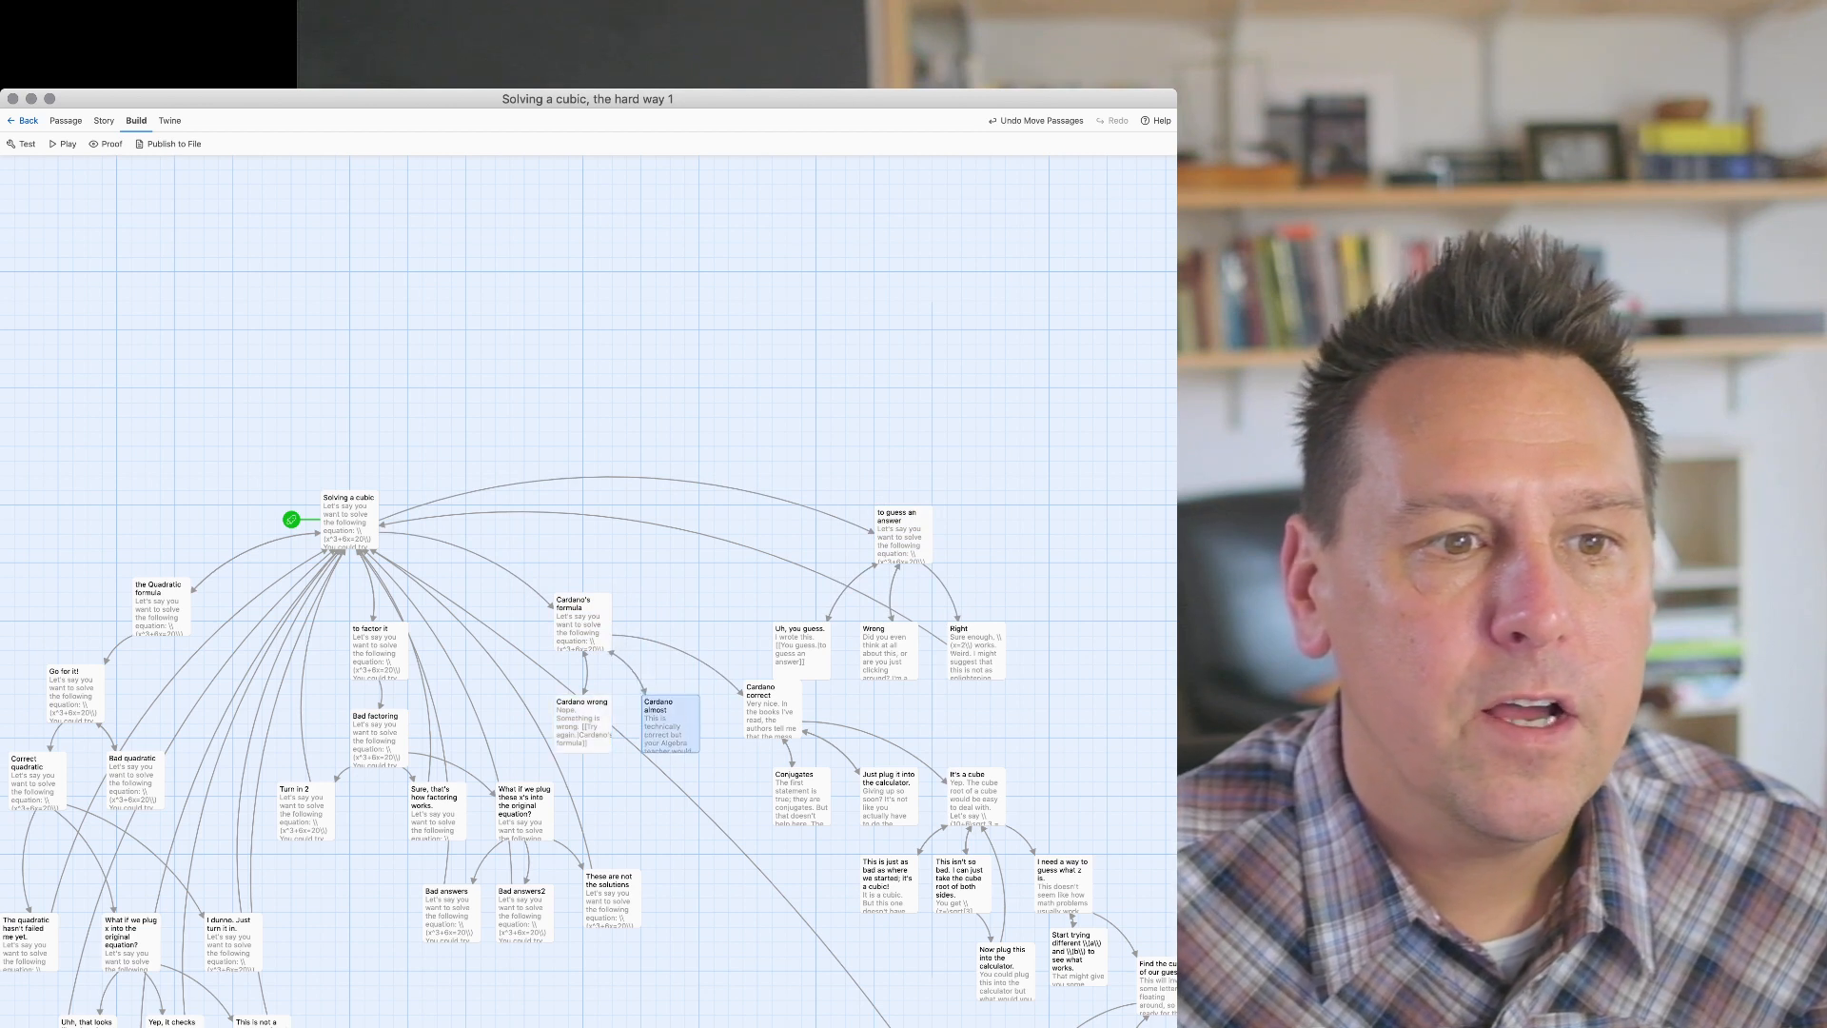
{"action": "left_click_drag", "start_coordinate": [773, 710], "coordinate": [744, 724]}
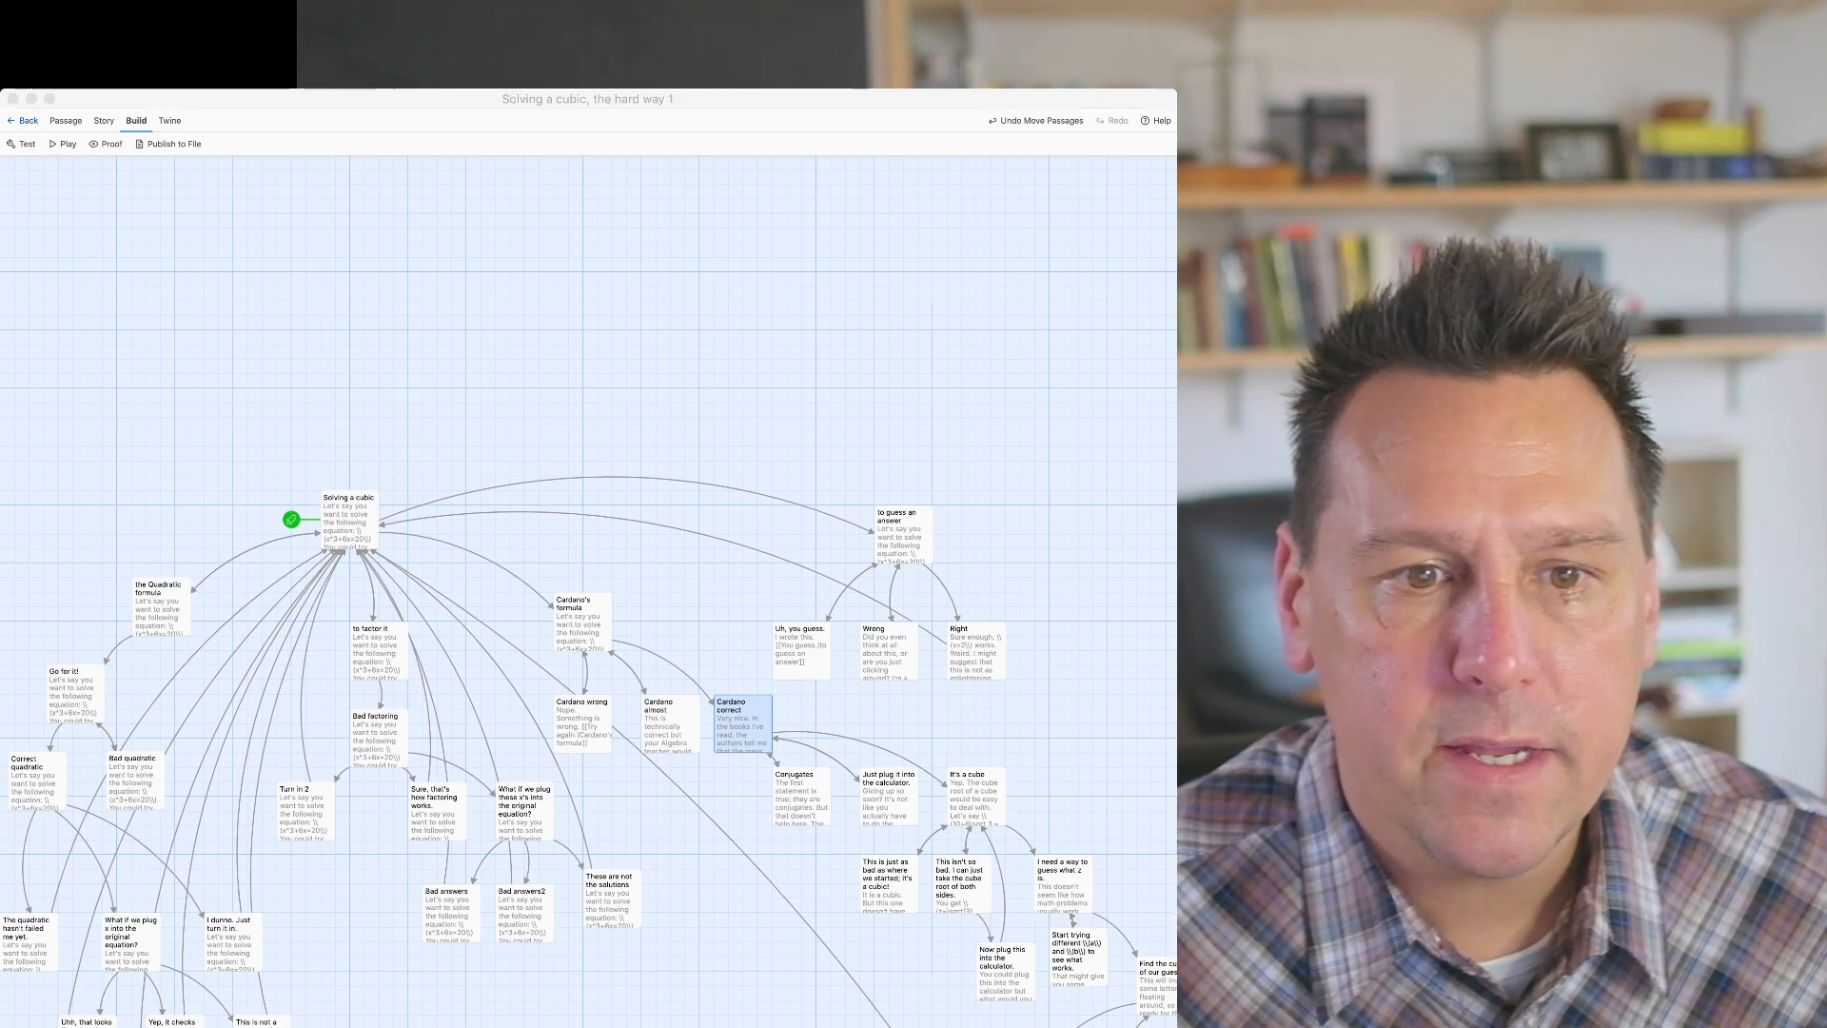
- Switch to Safari and reload the published cubic story so it restarts at its first page
{"action": "key", "text": "super+Tab"}
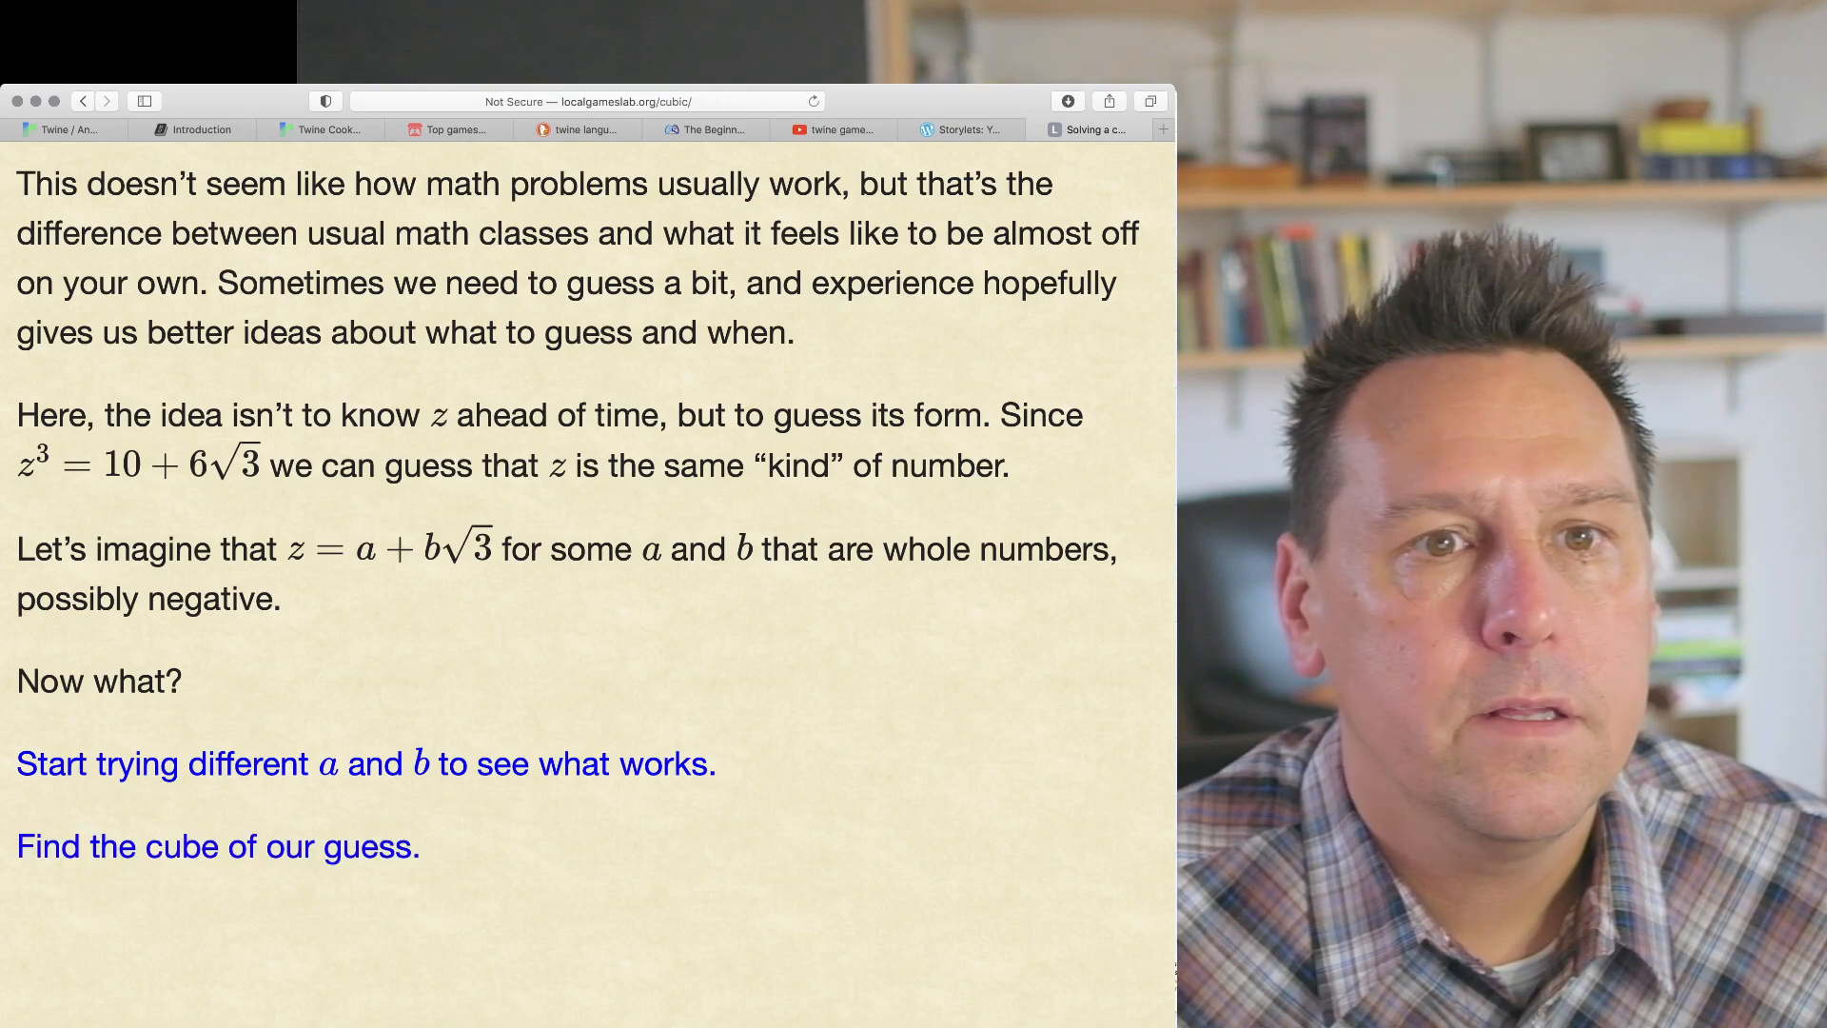
{"action": "key", "text": "super+r"}
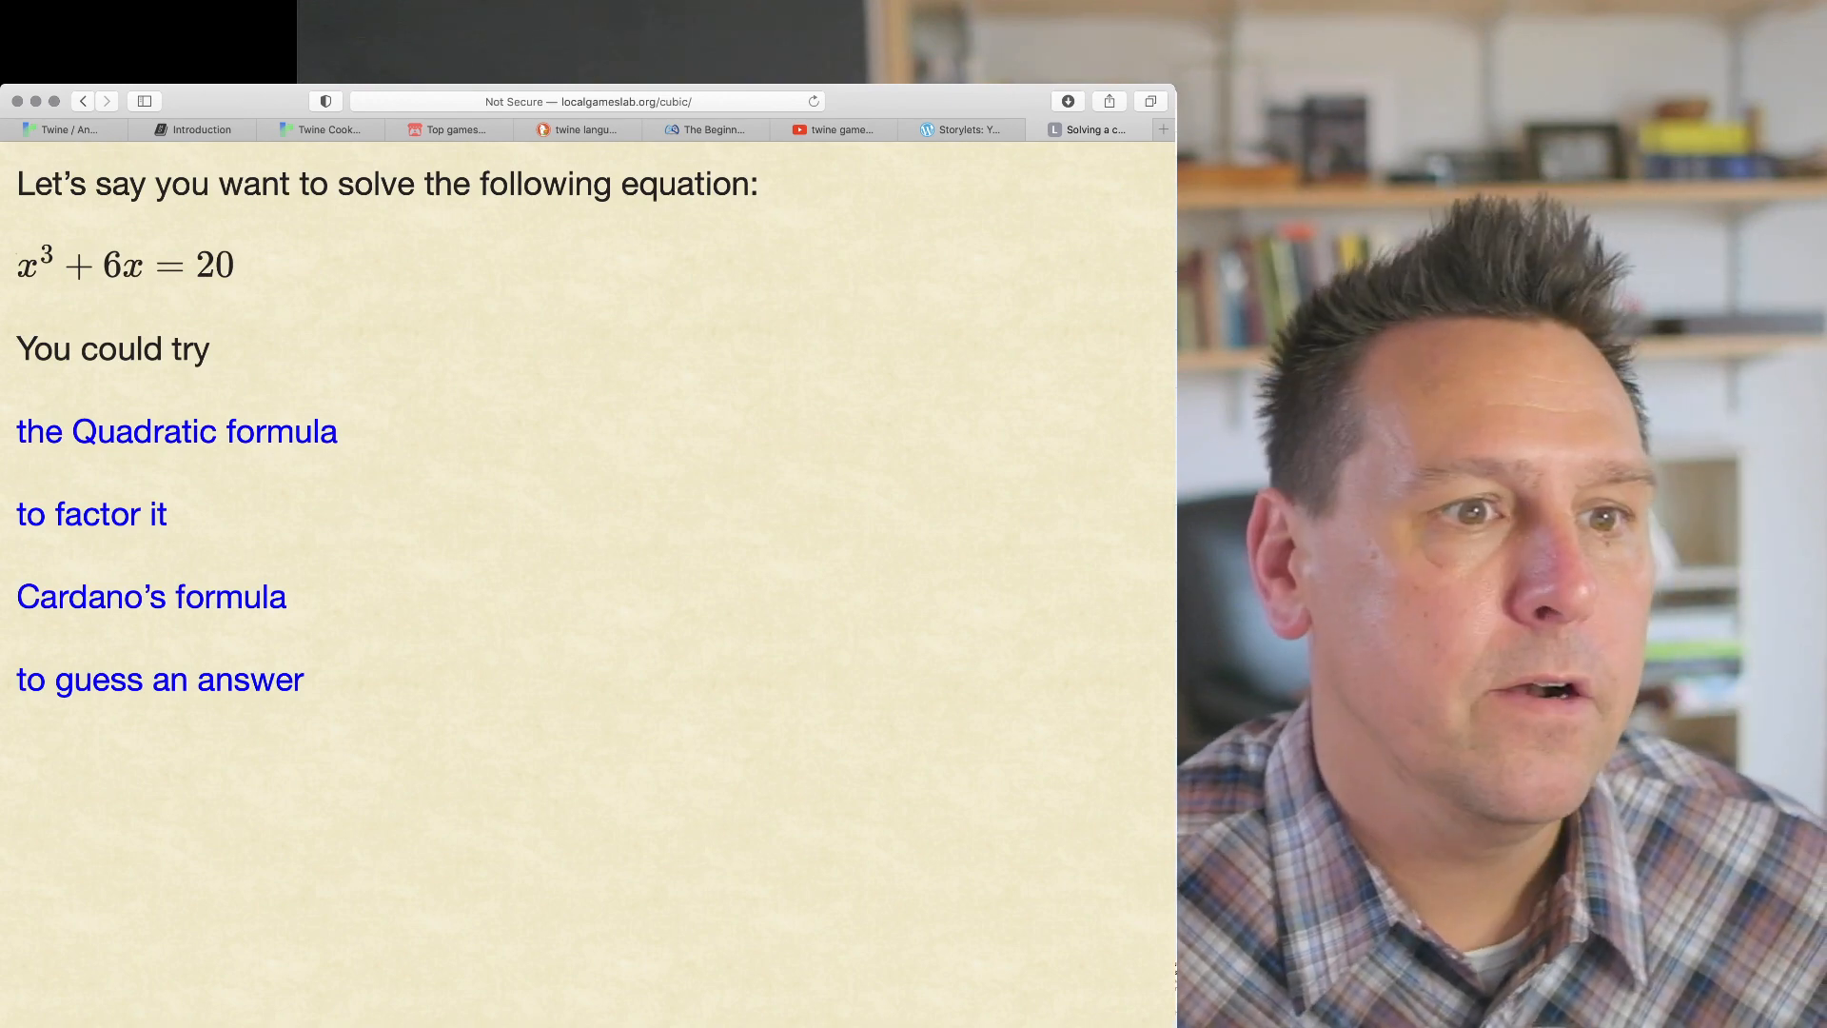
{"action": "key", "text": "super+Tab"}
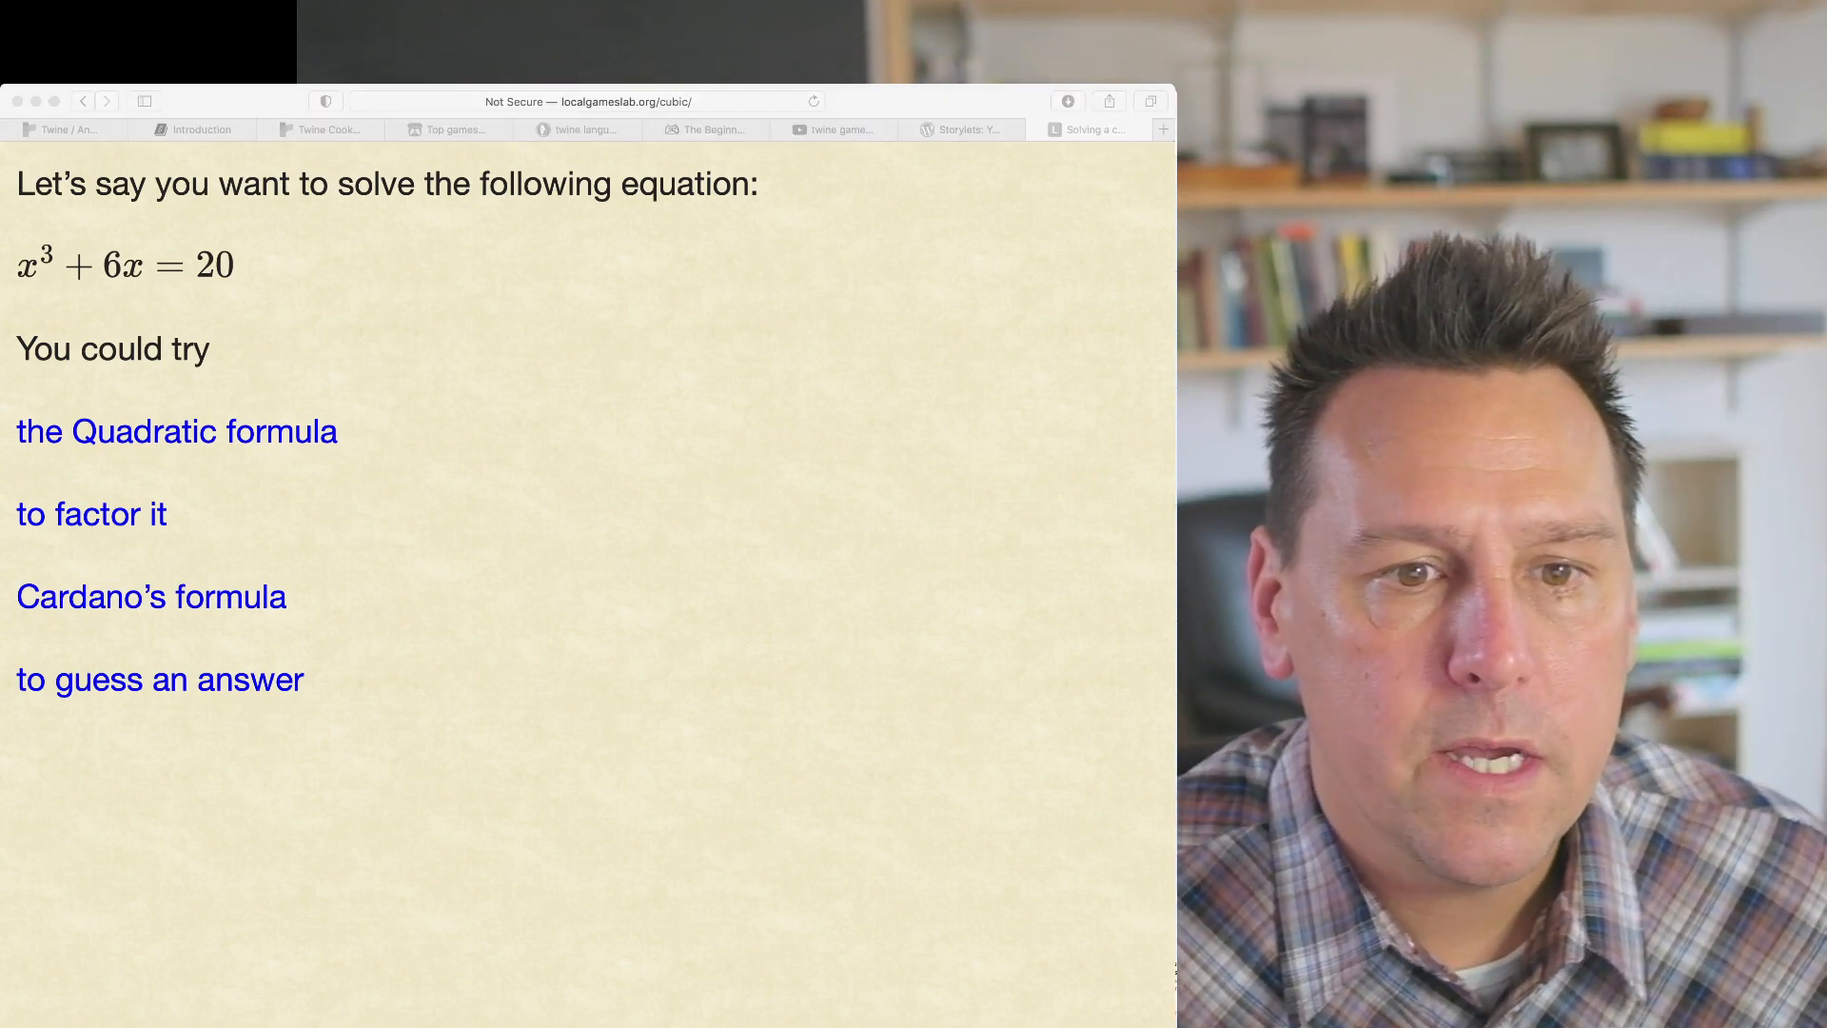
{"action": "key", "text": "super+Tab"}
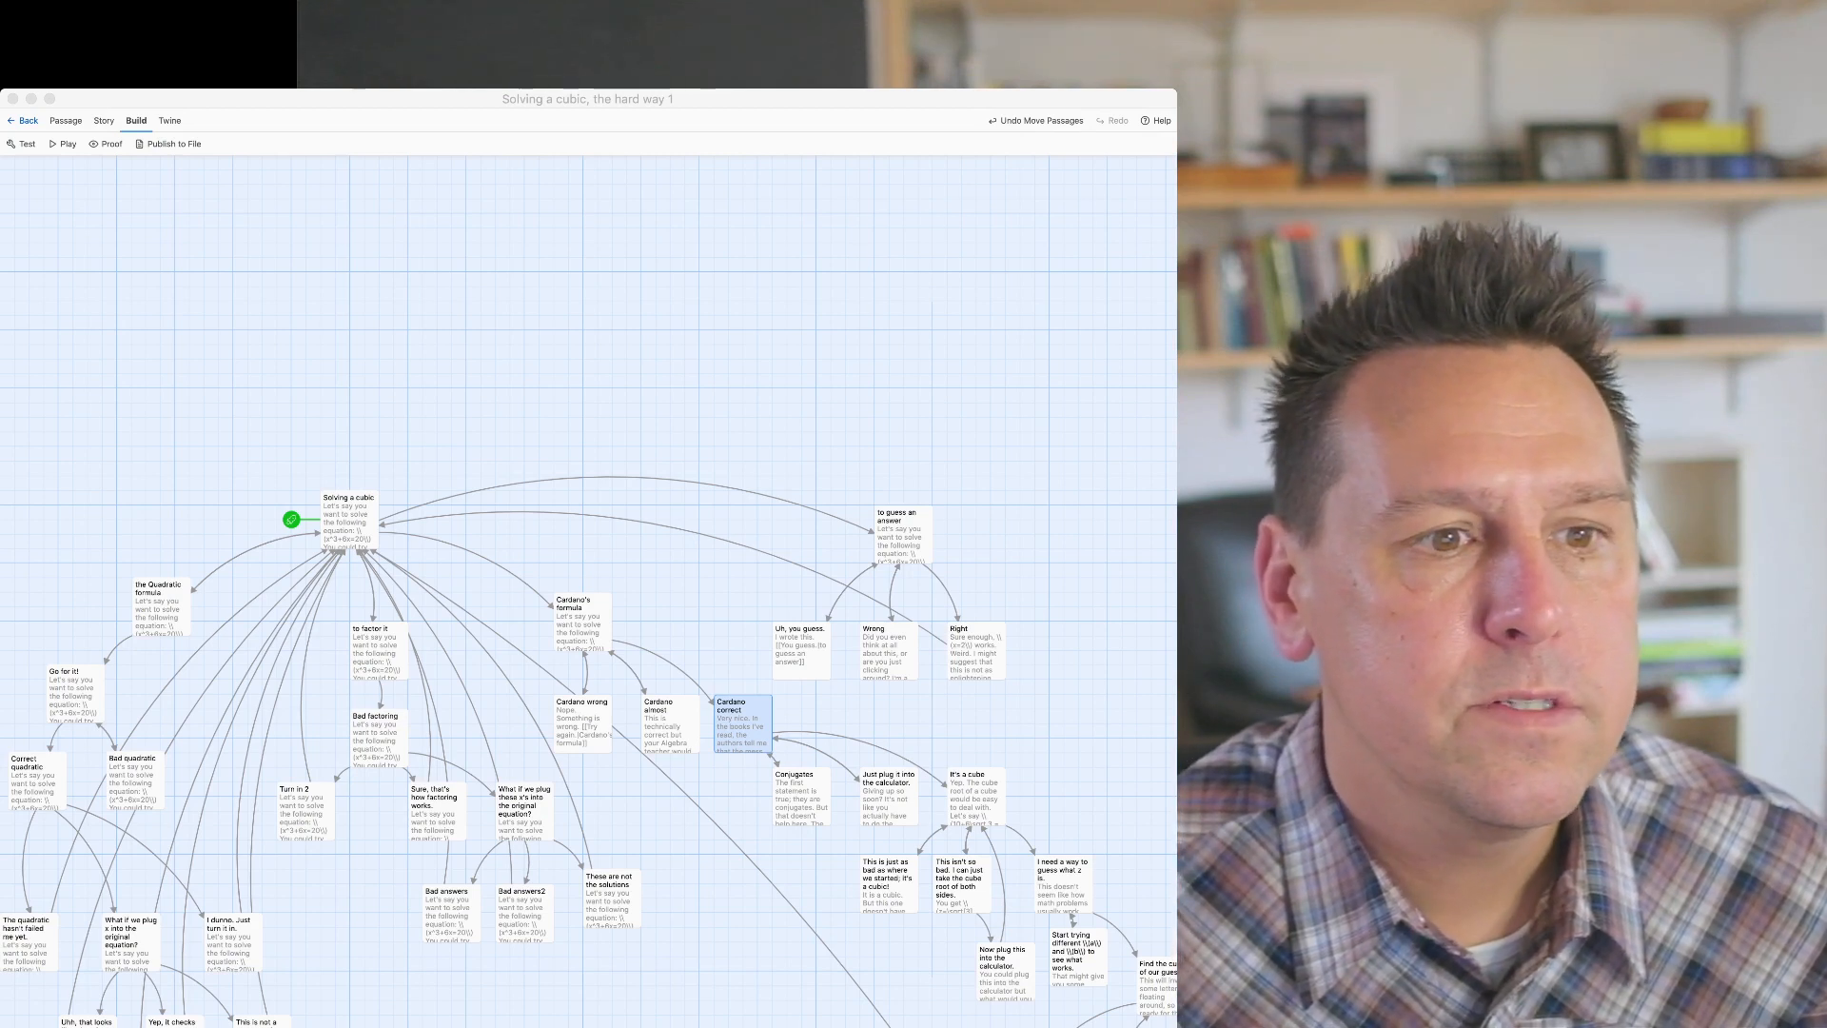
- Switch back to Twine and open the Solving a cubic passage's text at a larger display size
{"action": "key", "text": "super+Tab"}
{"action": "double_click", "coordinate": [349, 520]}
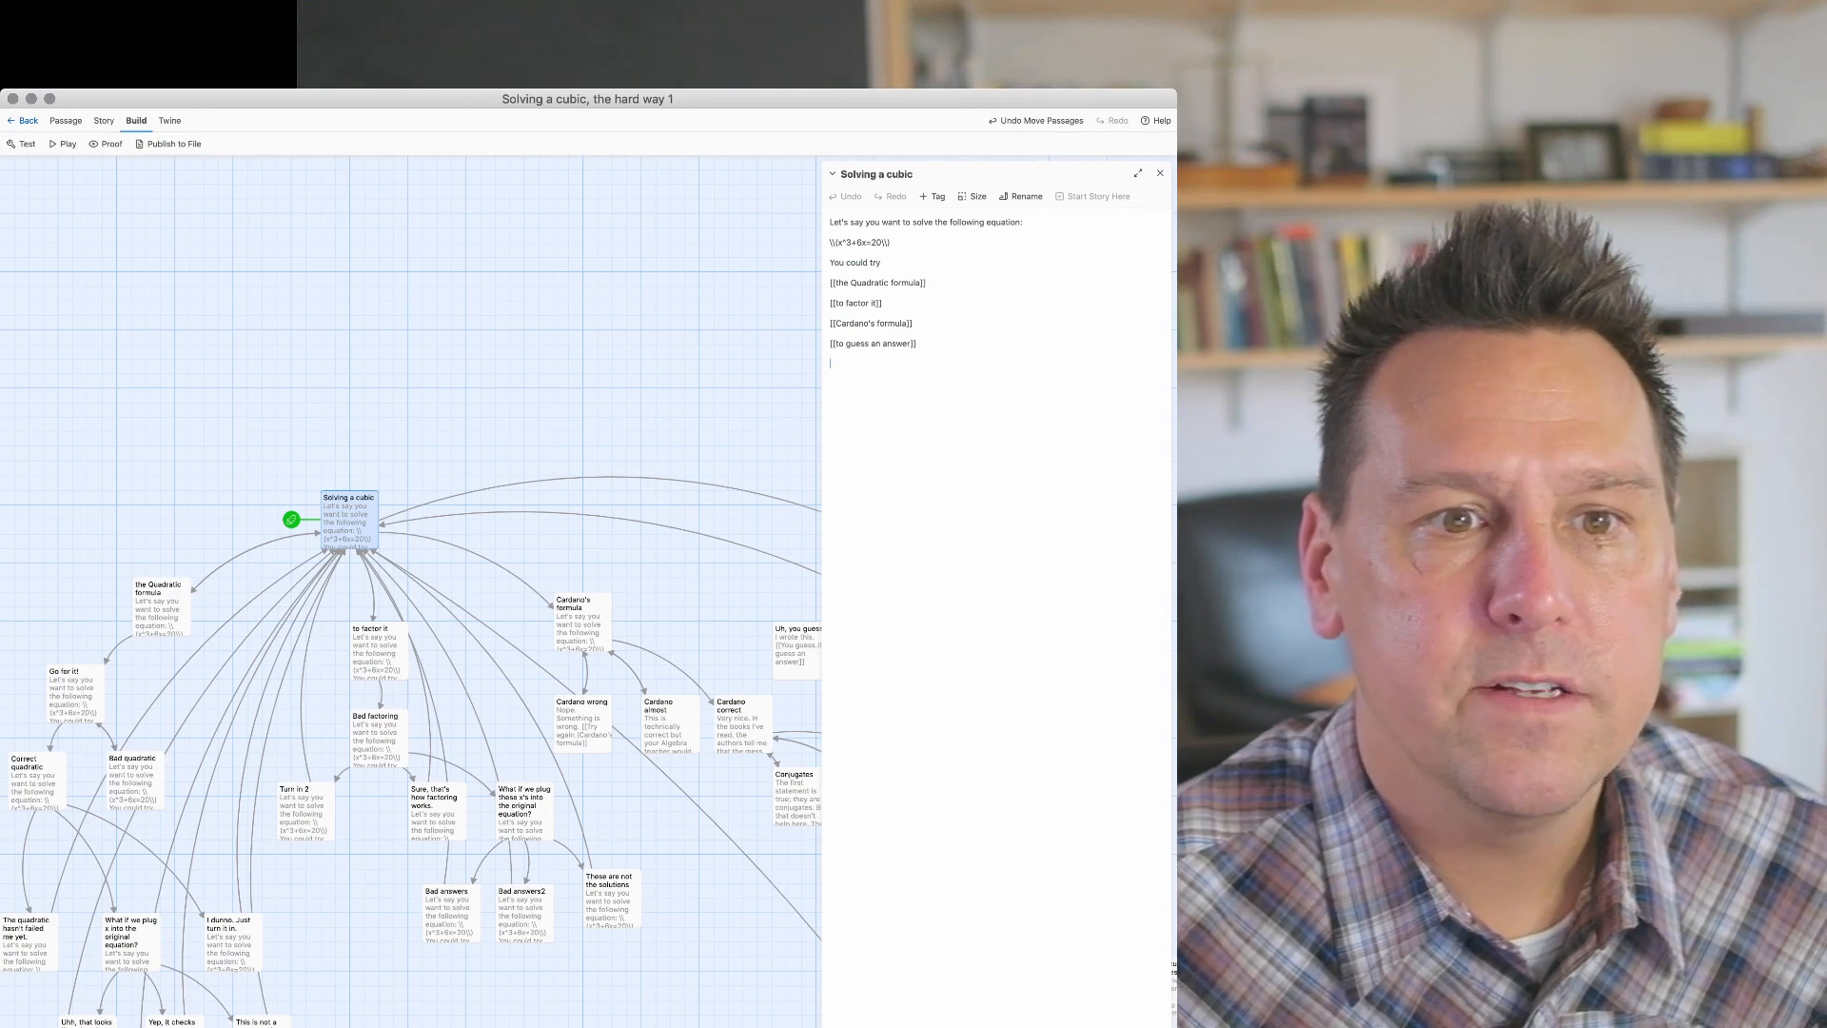
{"action": "key", "text": "super+plus"}
{"action": "key", "text": "super+plus"}
{"action": "key", "text": "super+plus"}
{"action": "key", "text": "super+plus"}
{"action": "key", "text": "super+plus"}
{"action": "key", "text": "super+plus"}
{"action": "key", "text": "super+plus"}
{"action": "key", "text": "super+plus"}
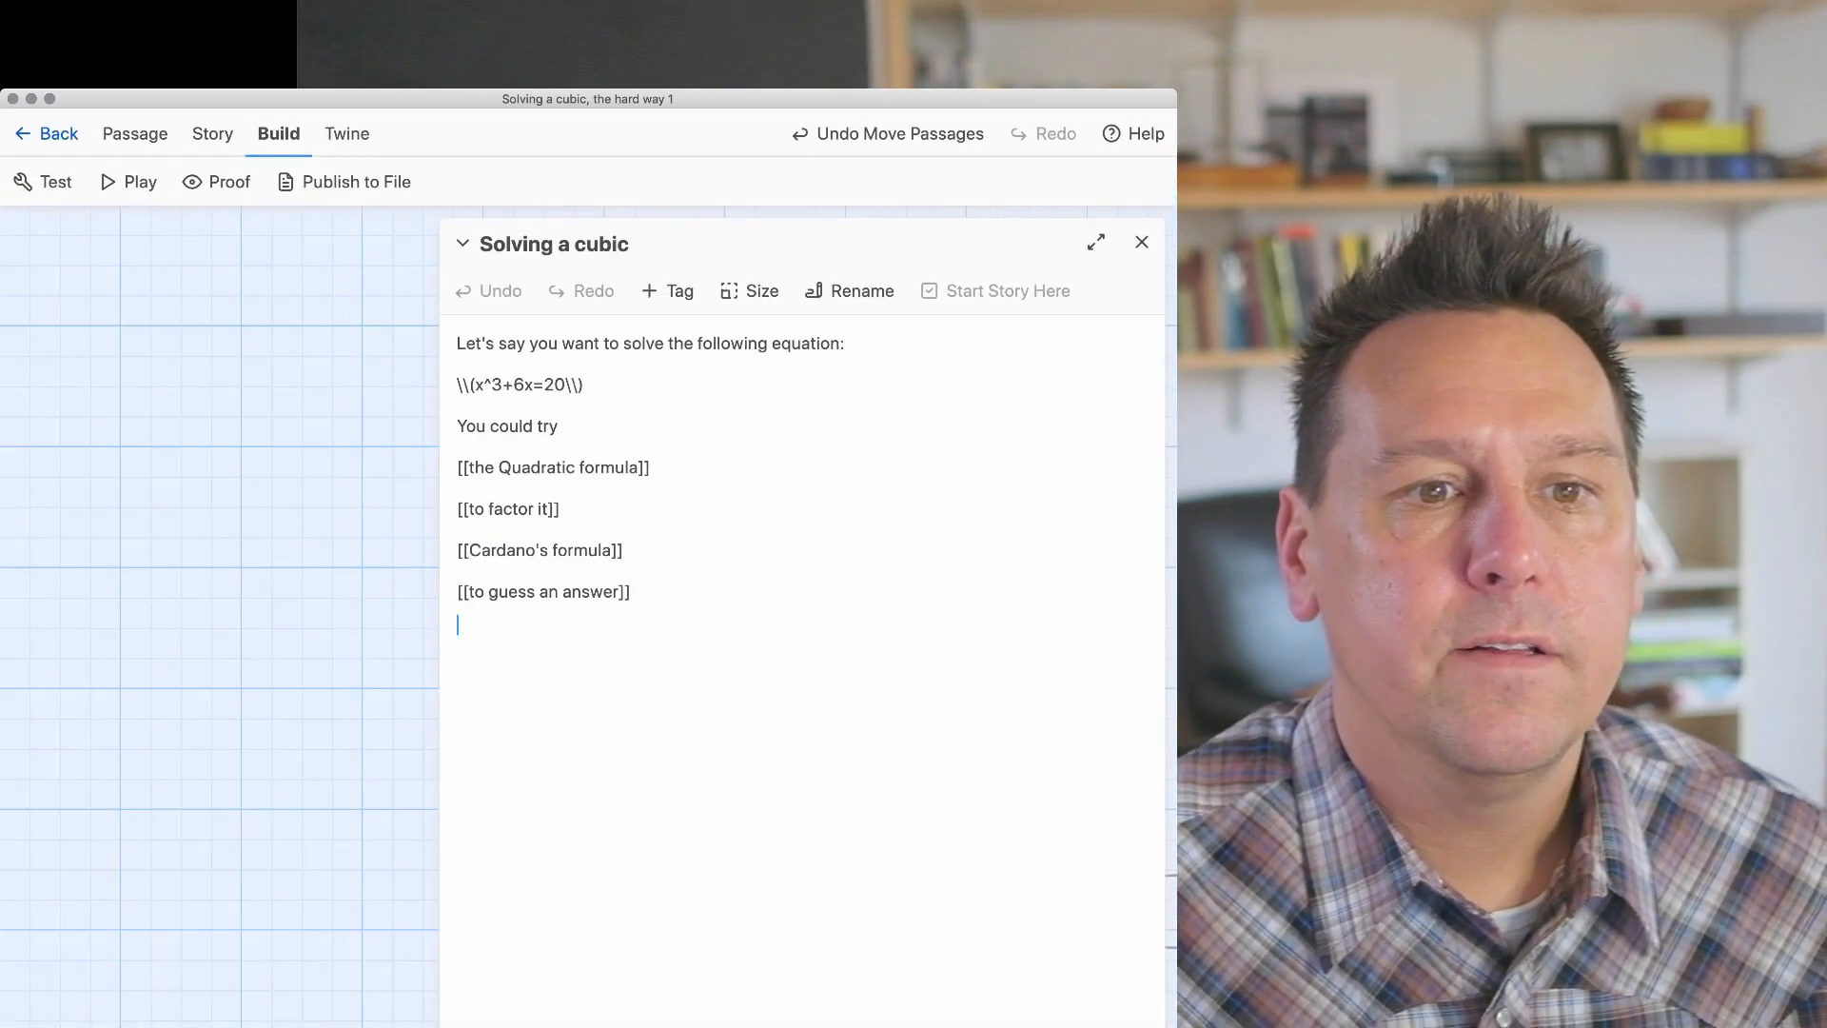
{"action": "key", "text": "super+plus"}
{"action": "key", "text": "super+plus"}
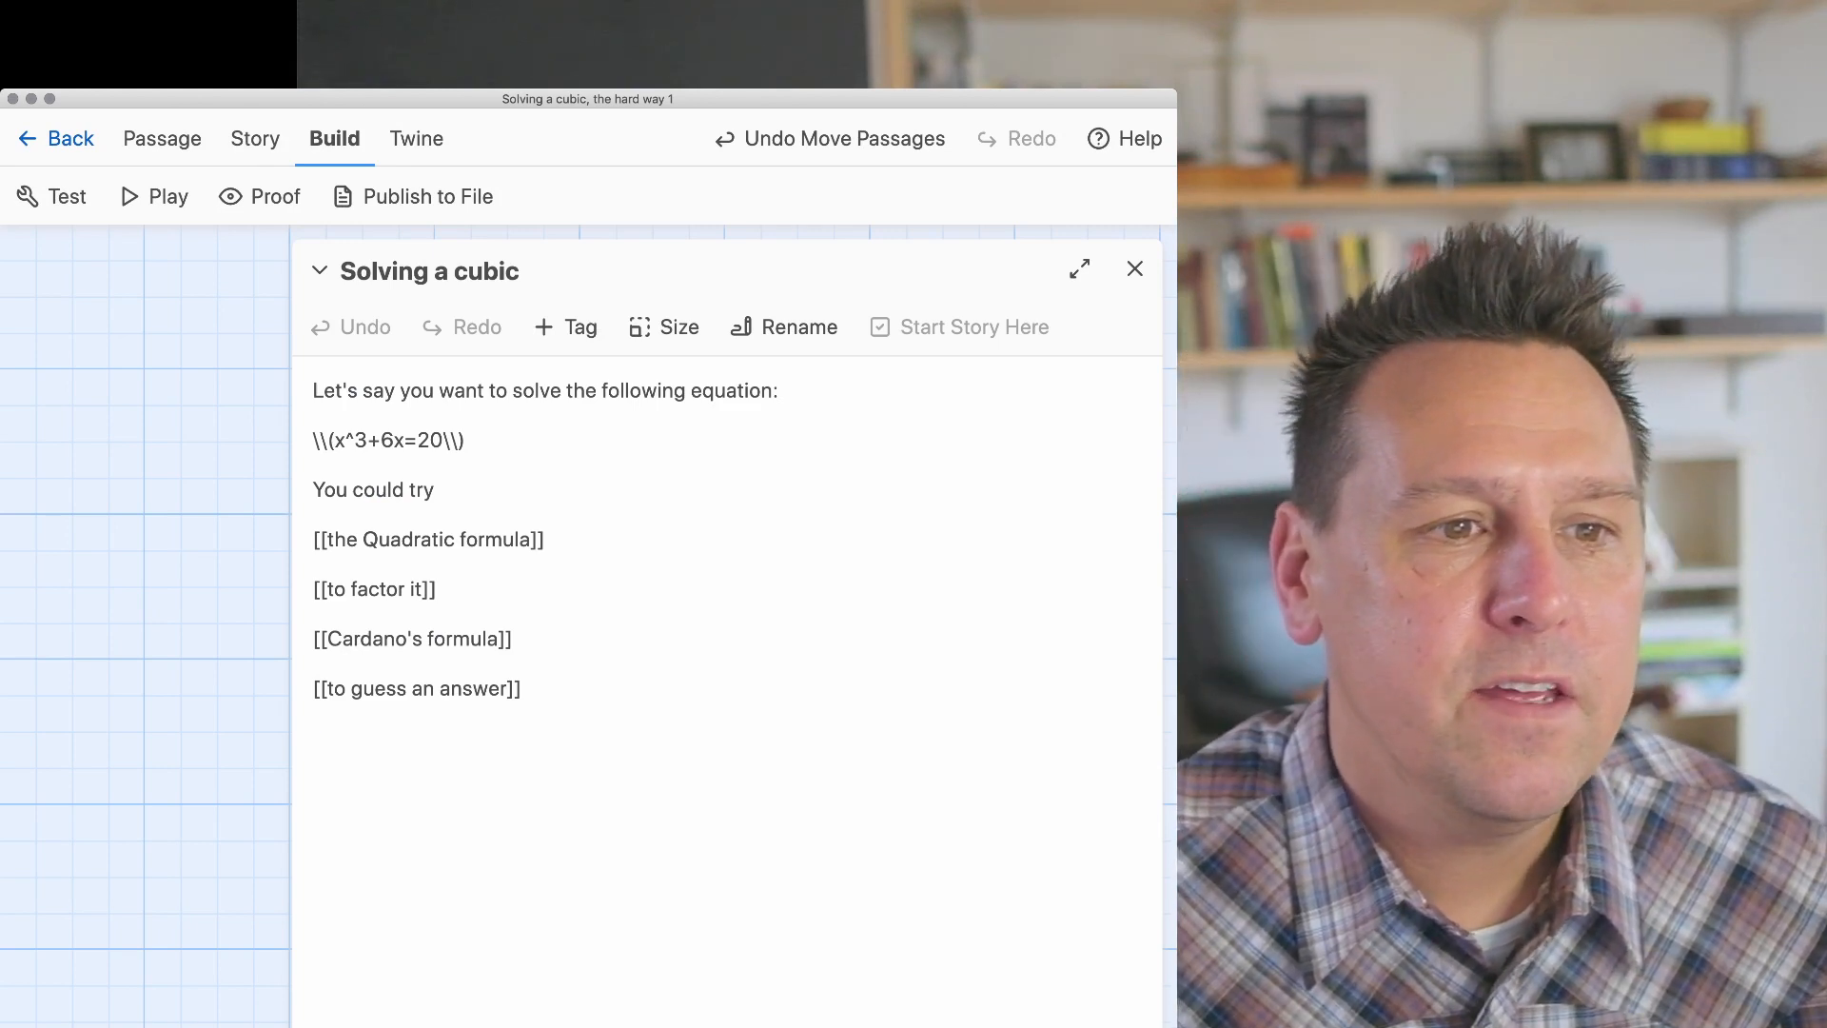
- Examine the delimiters around the equation and the double brackets around "the Quadratic formula" link, and close the Solving a cubic passage
{"action": "left_click_drag", "start_coordinate": [314, 441], "coordinate": [335, 440]}
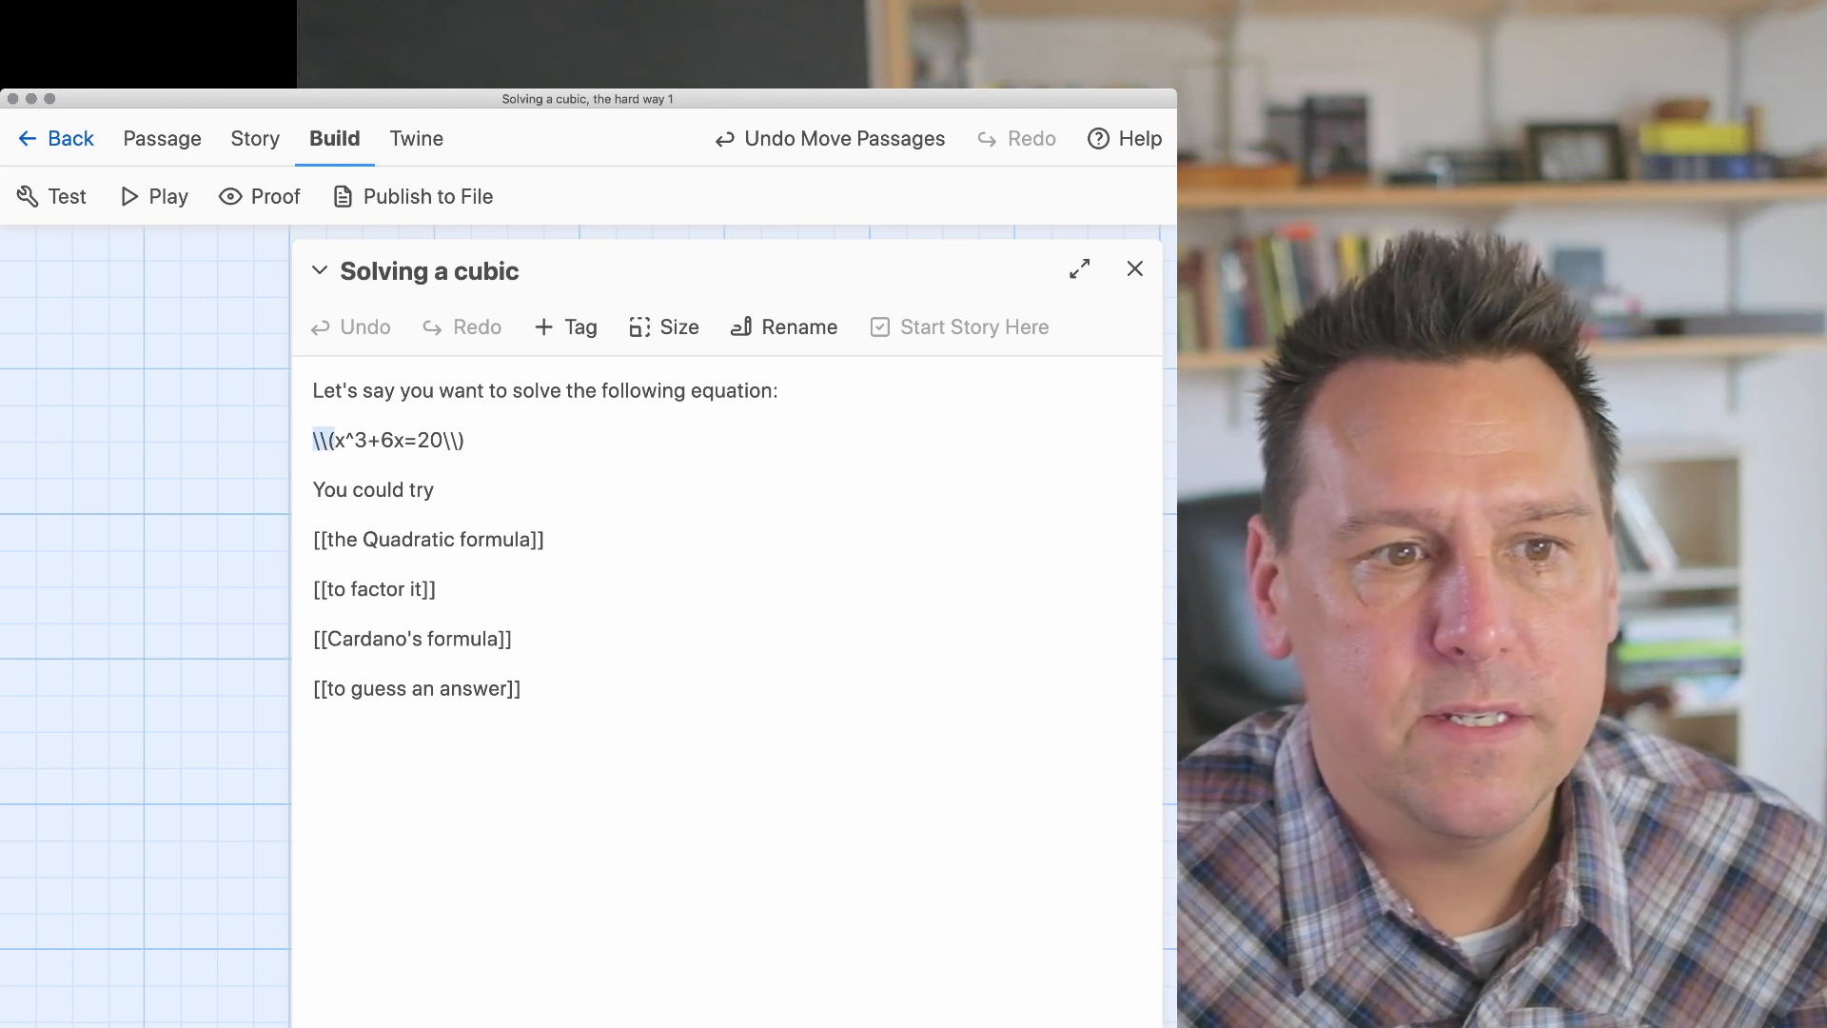
{"action": "left_click", "coordinate": [466, 440]}
{"action": "left_click_drag", "start_coordinate": [467, 441], "coordinate": [442, 440]}
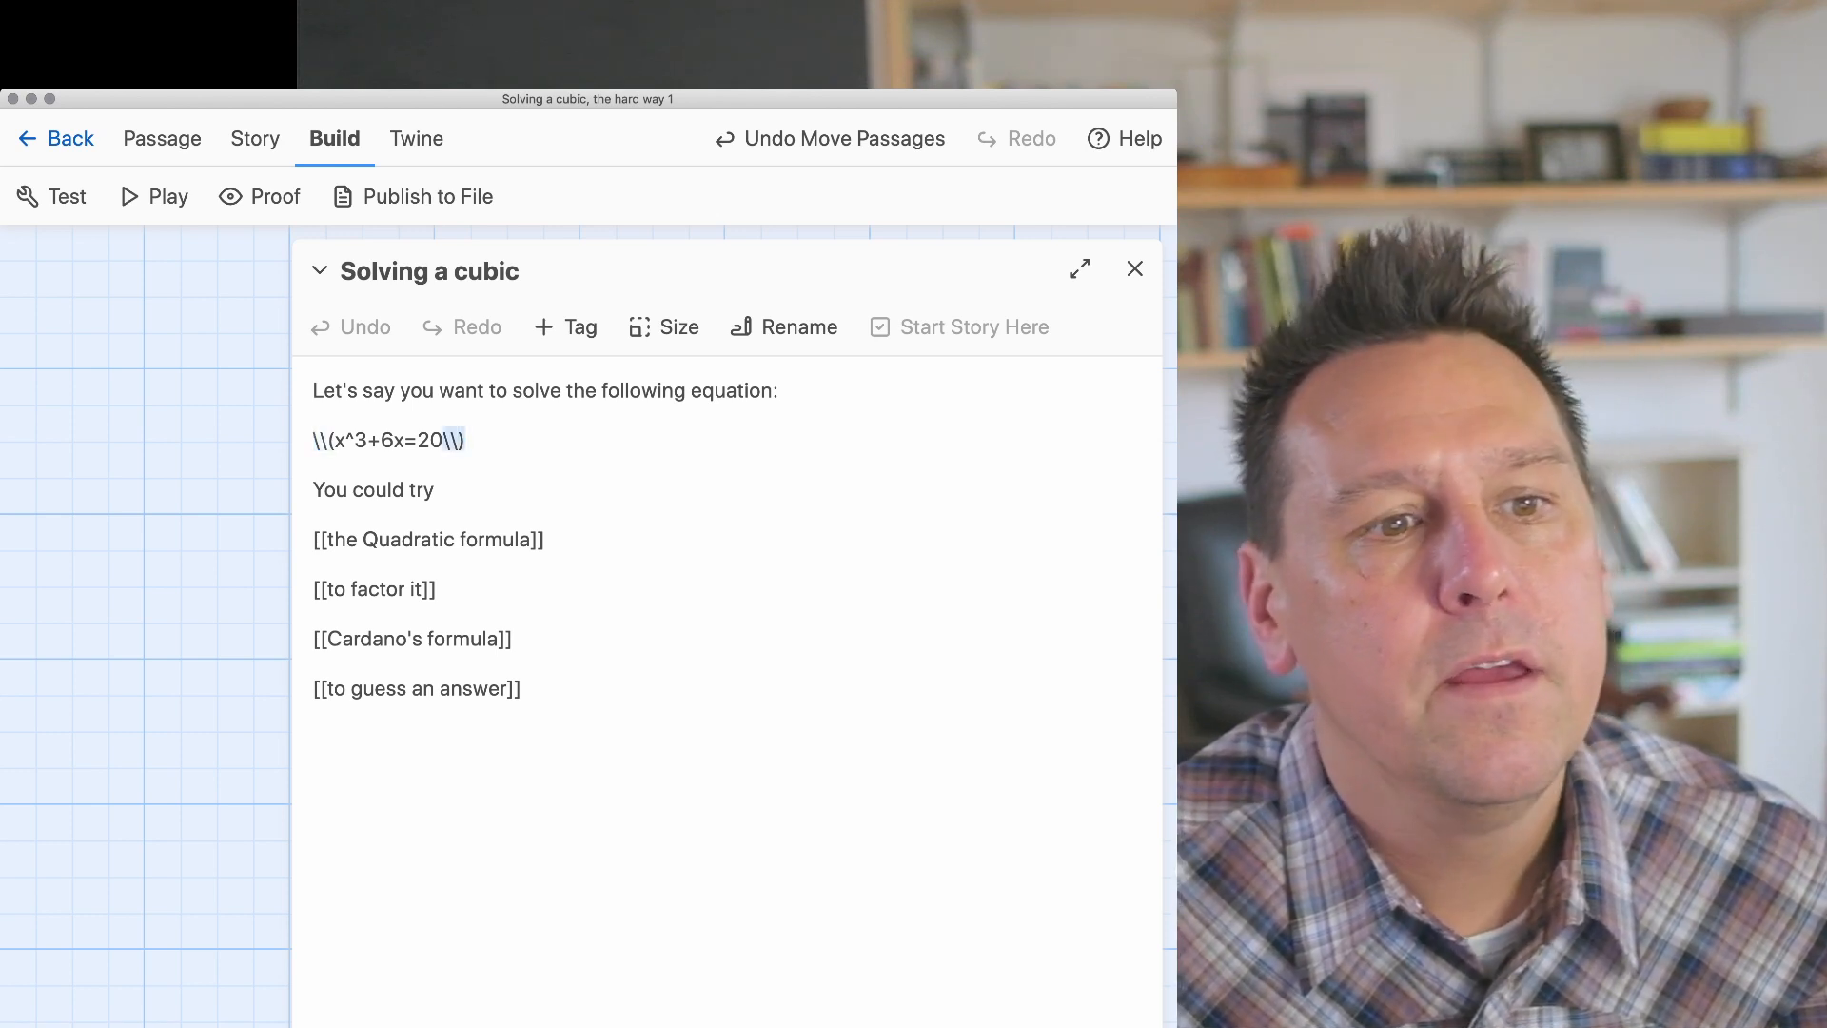
{"action": "left_click", "coordinate": [314, 514]}
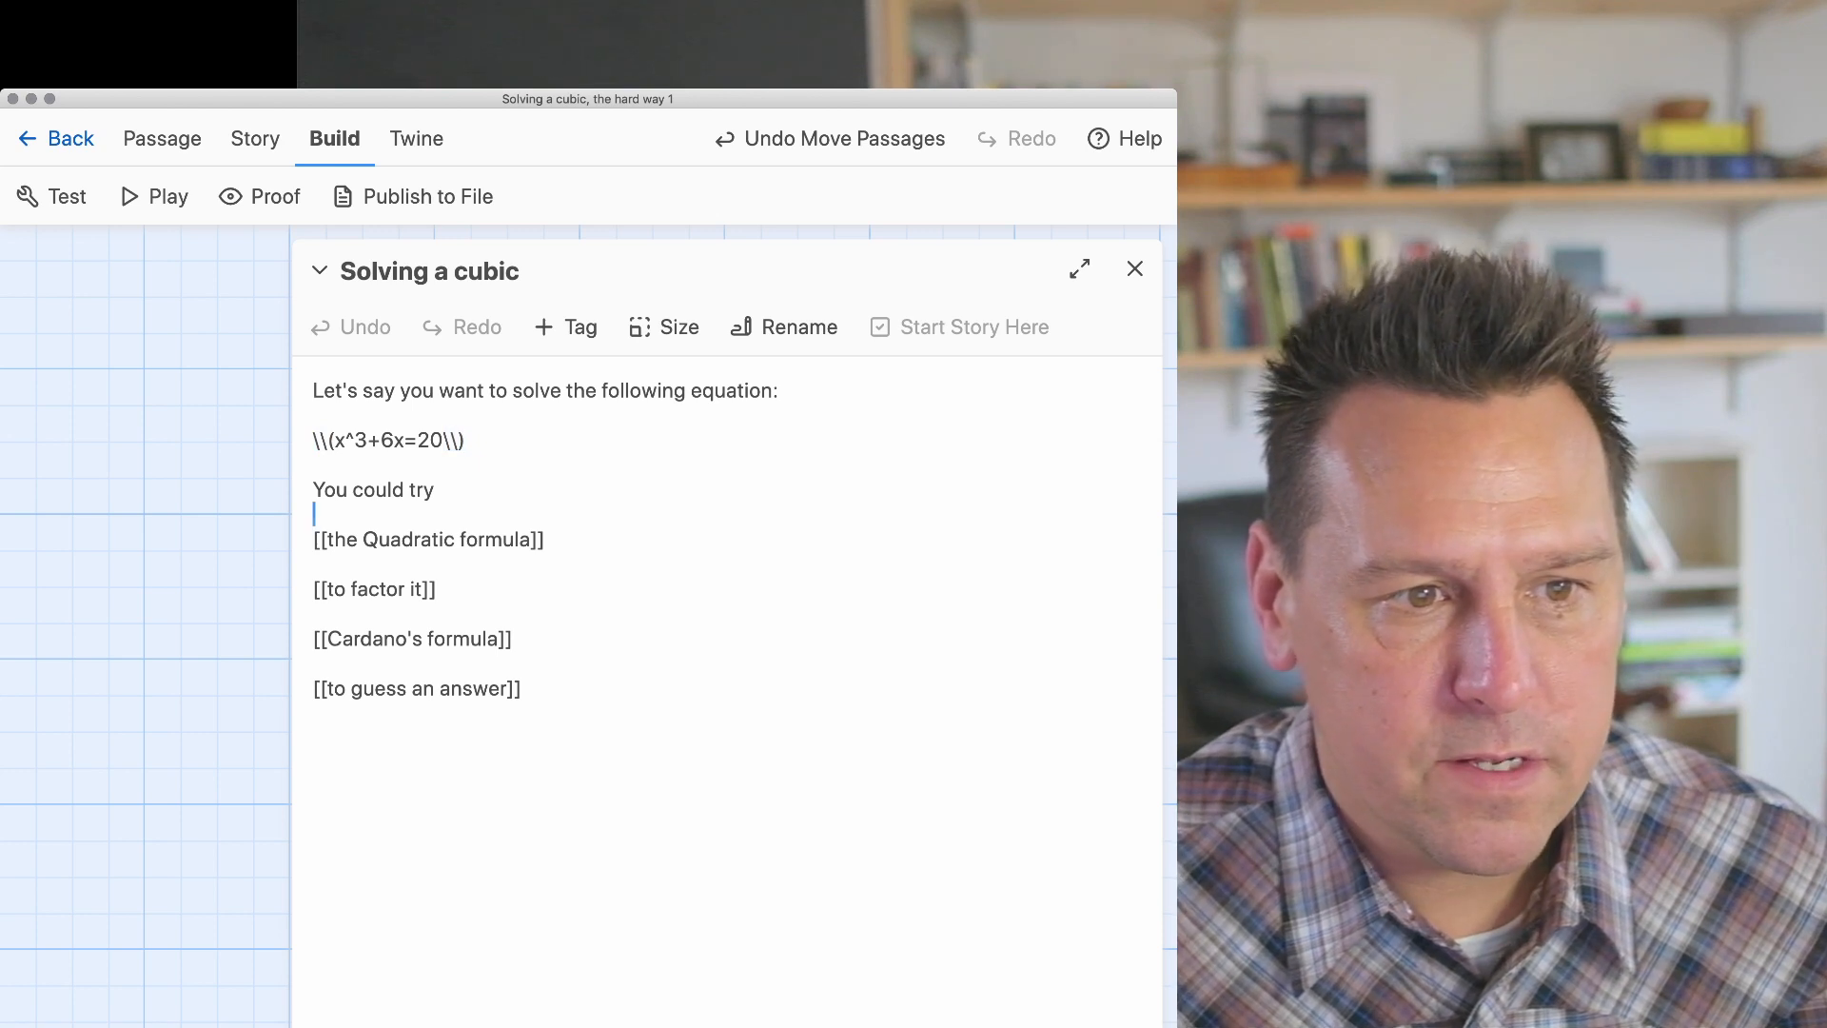
{"action": "left_click_drag", "start_coordinate": [327, 540], "coordinate": [314, 539]}
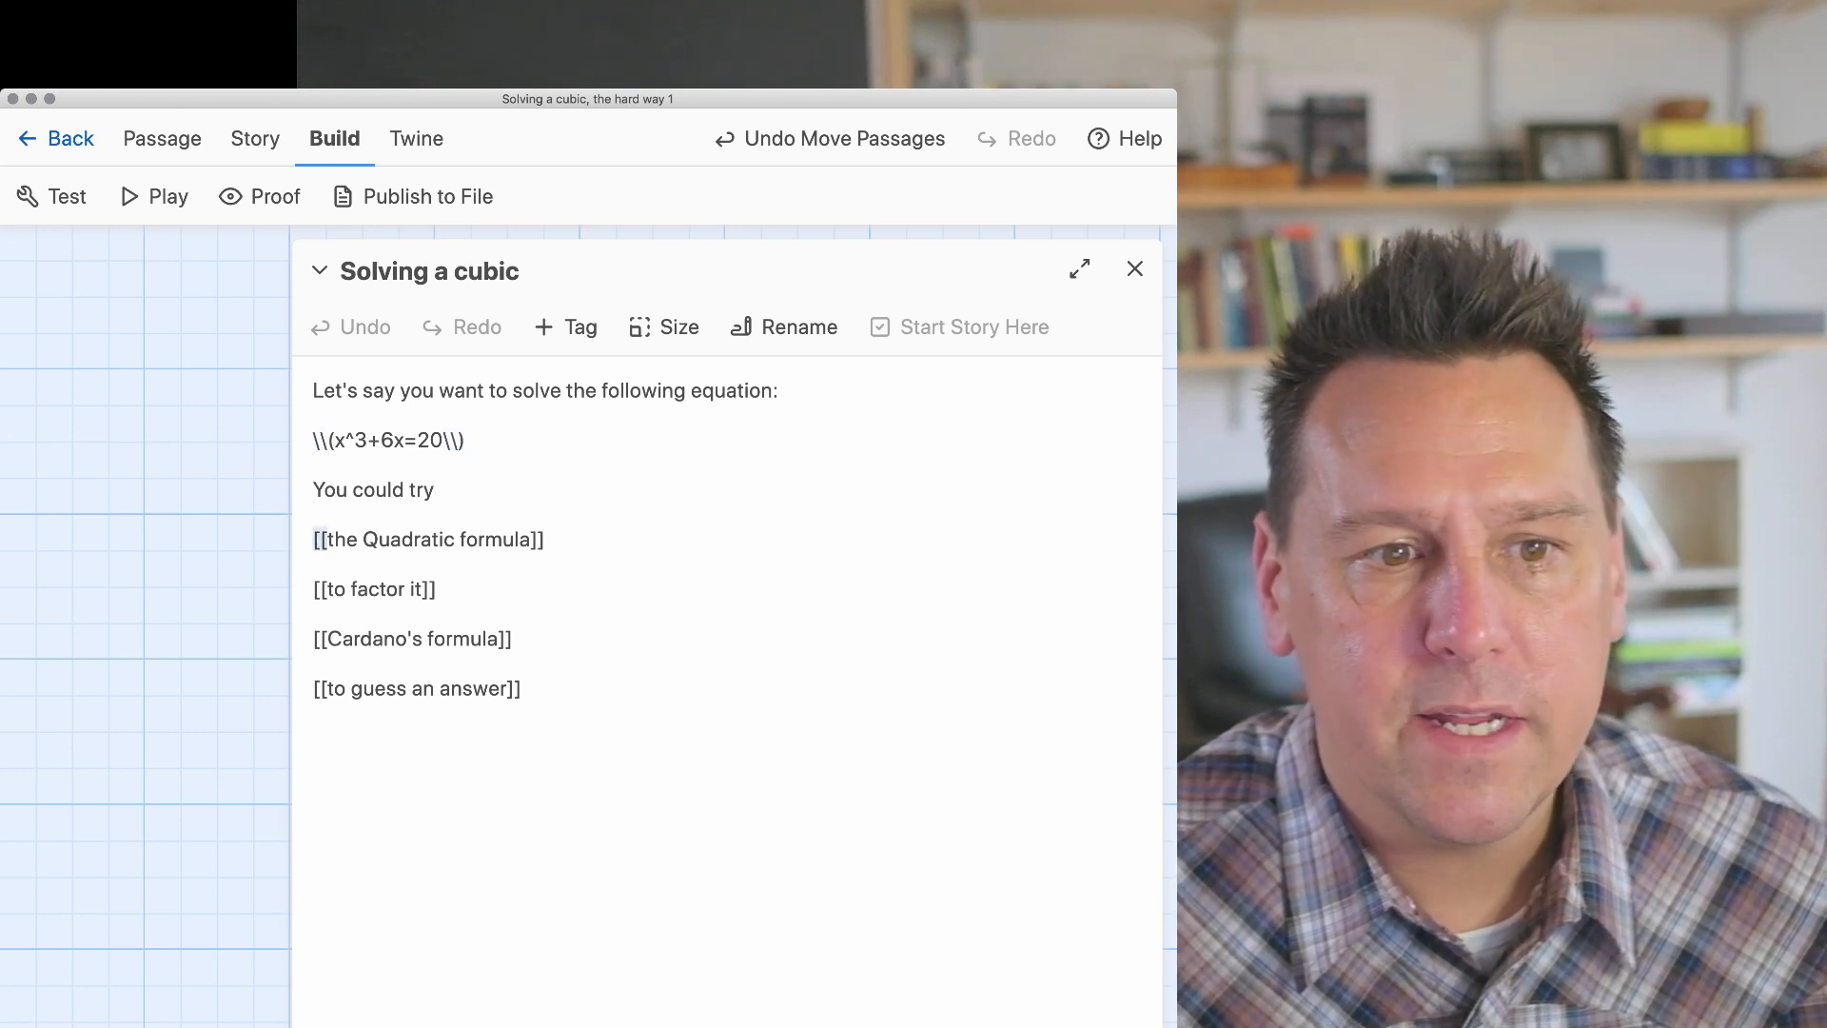
{"action": "left_click_drag", "start_coordinate": [546, 540], "coordinate": [531, 540]}
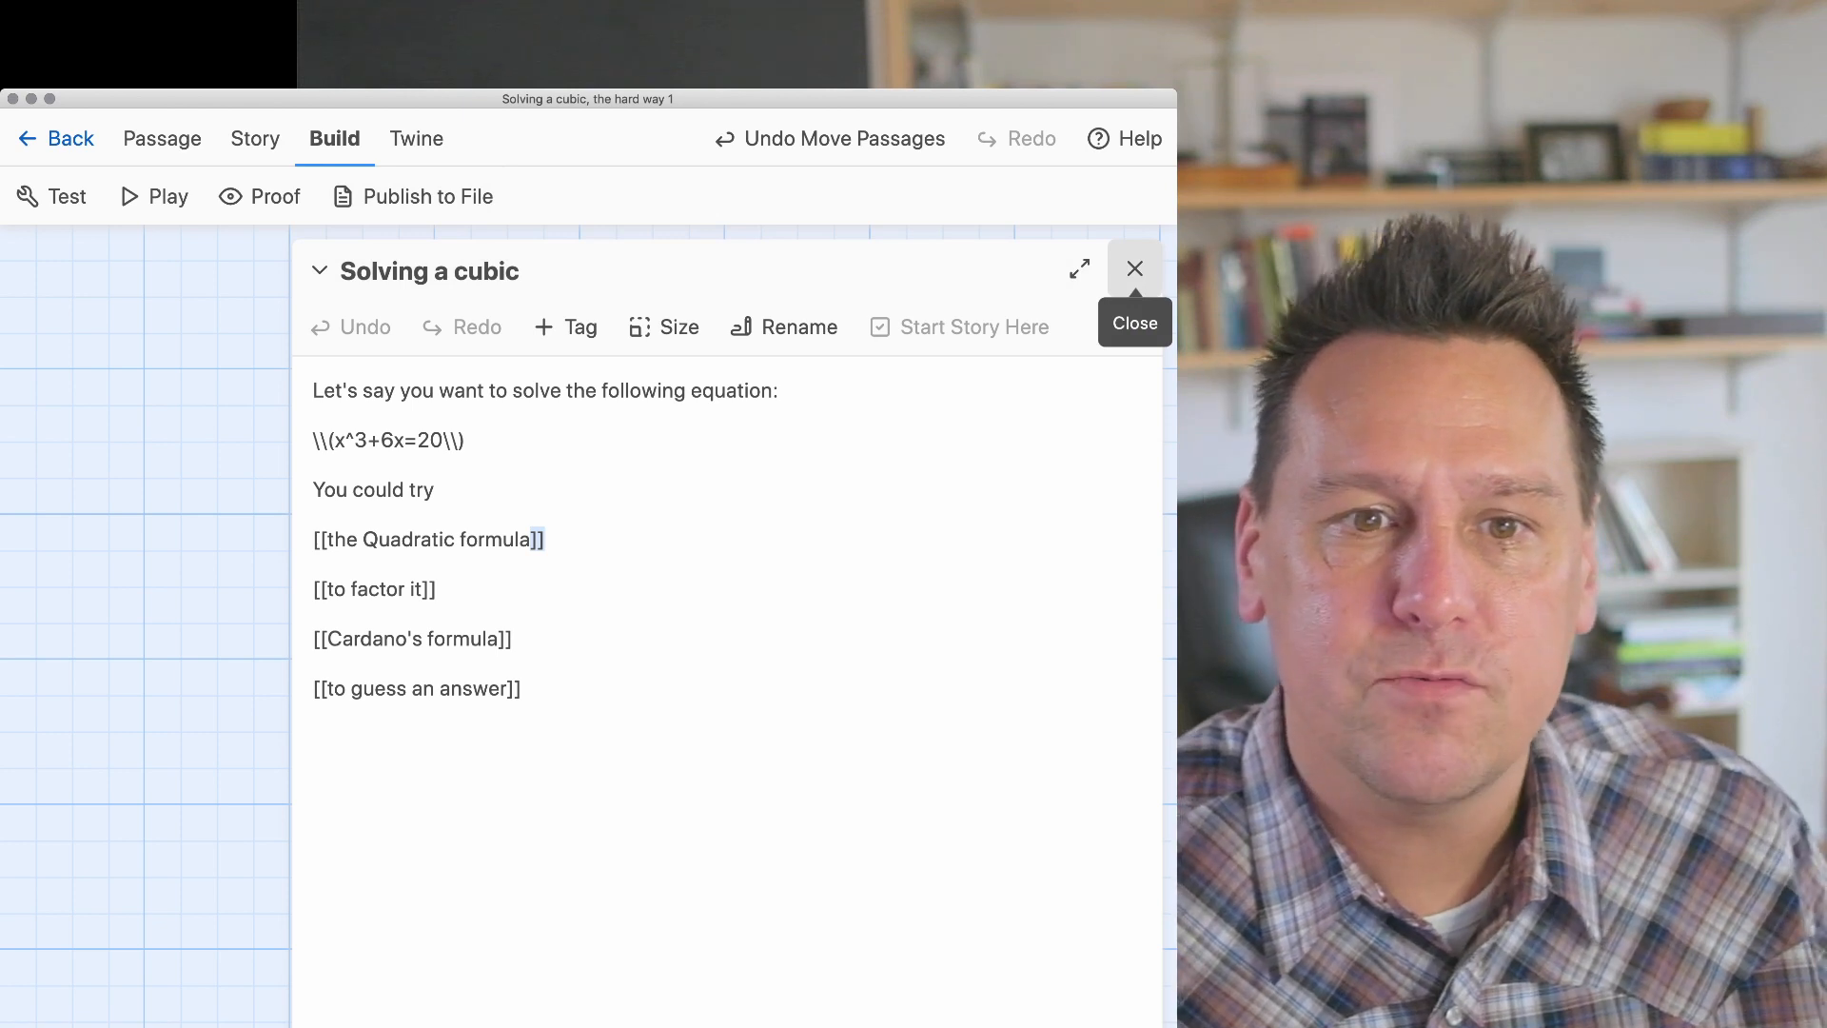
{"action": "left_click", "coordinate": [1135, 269]}
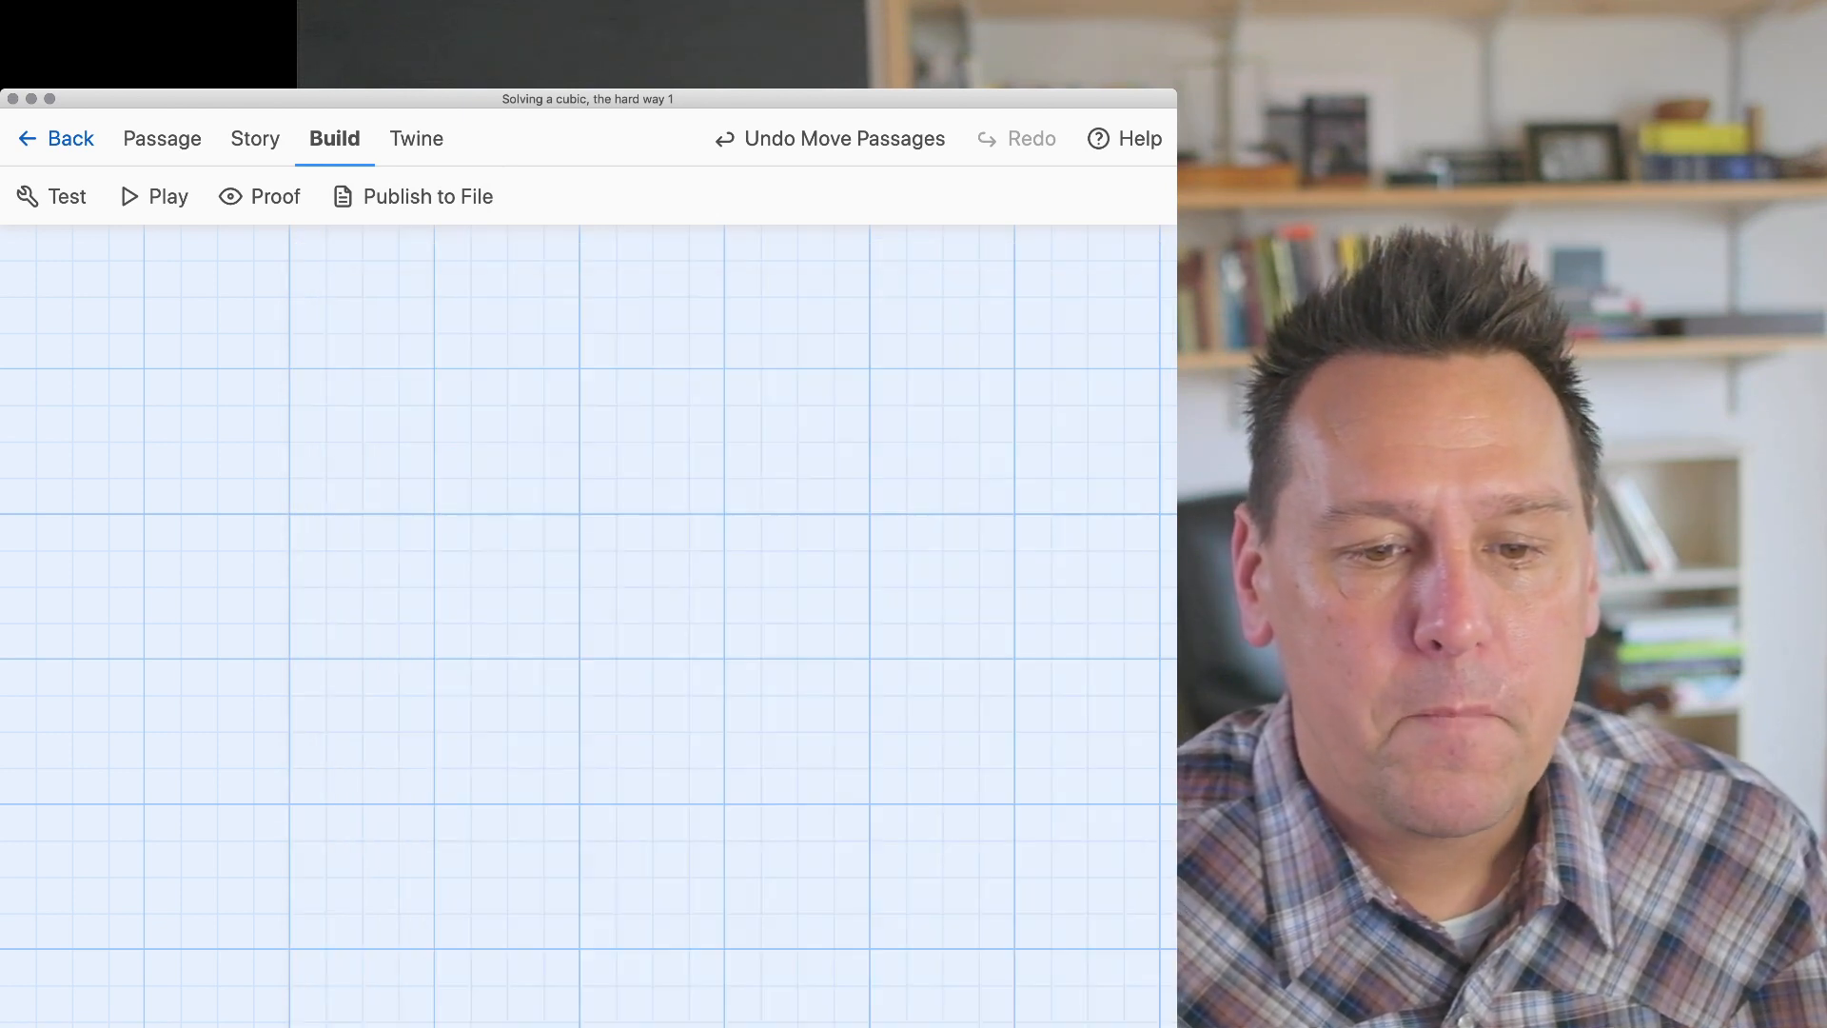
- Trace the start passage's links to "the Quadratic formula" and "to factor it", and read the "to factor it" passage's text
{"action": "scroll", "coordinate": [588, 626], "scroll_direction": "down", "scroll_amount": 5}
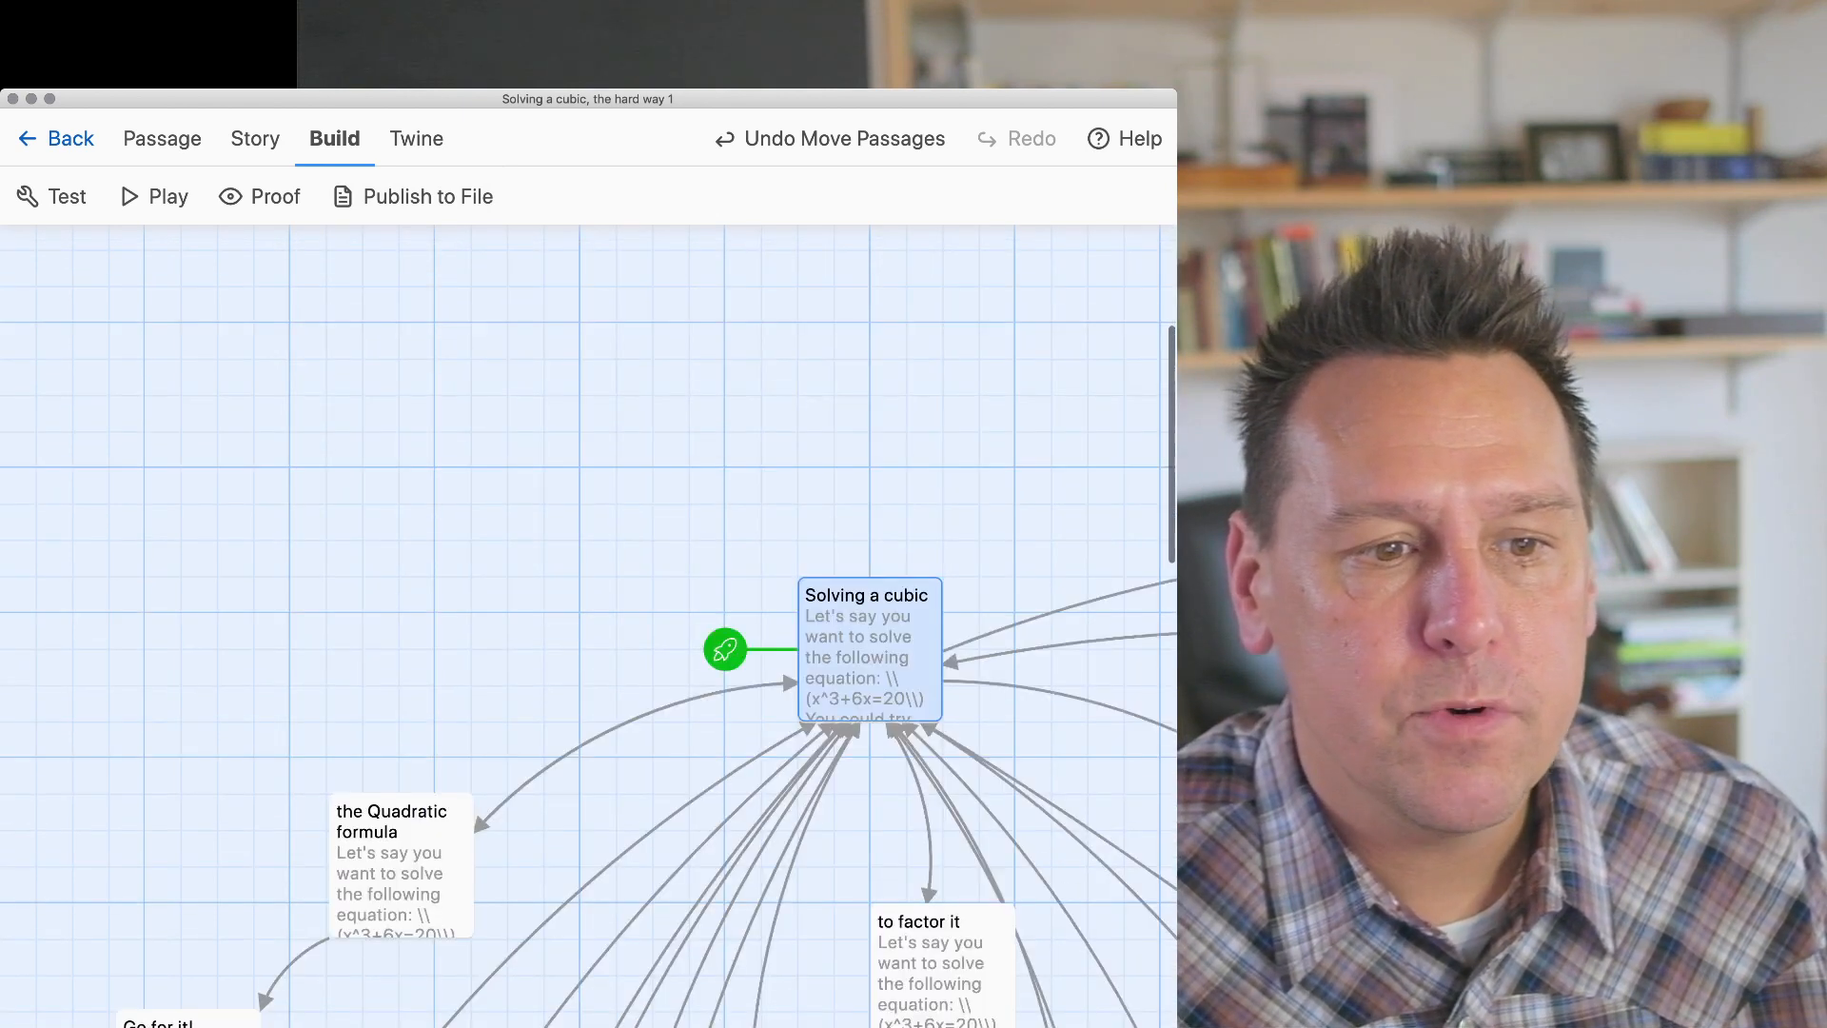
{"action": "left_click_drag", "start_coordinate": [637, 763], "coordinate": [848, 793]}
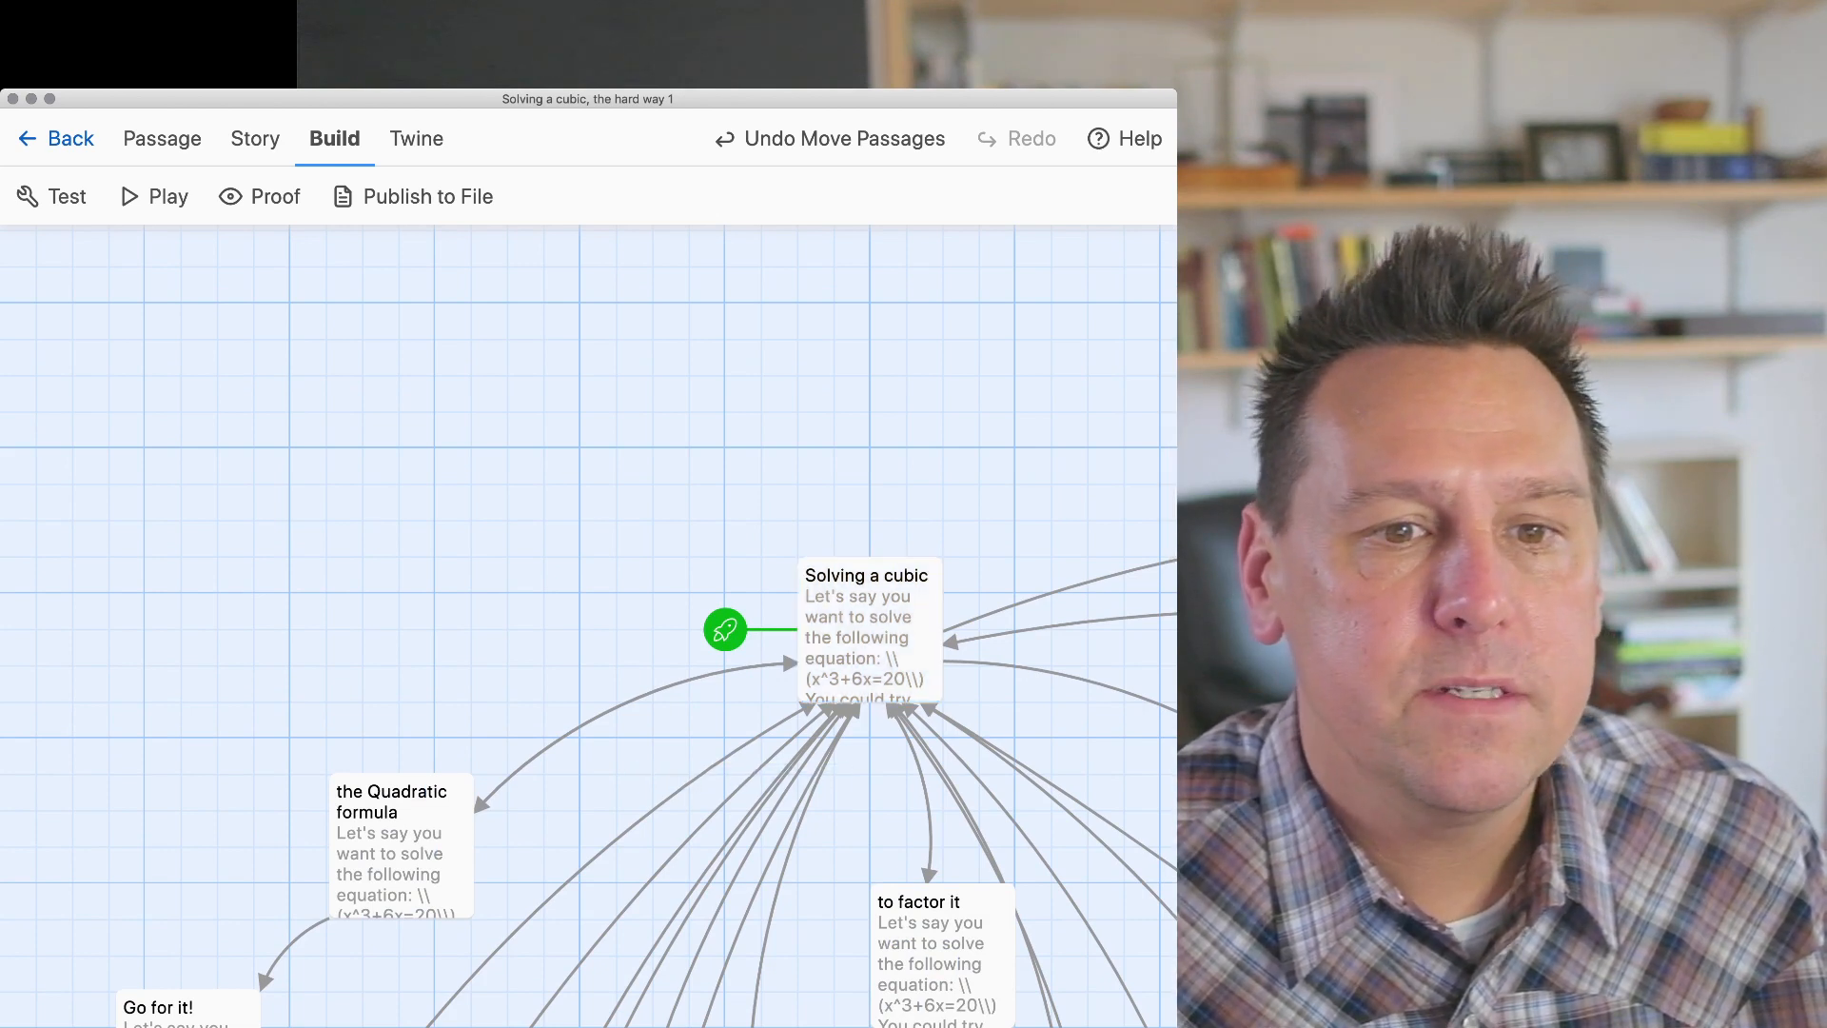
{"action": "left_click", "coordinate": [870, 629]}
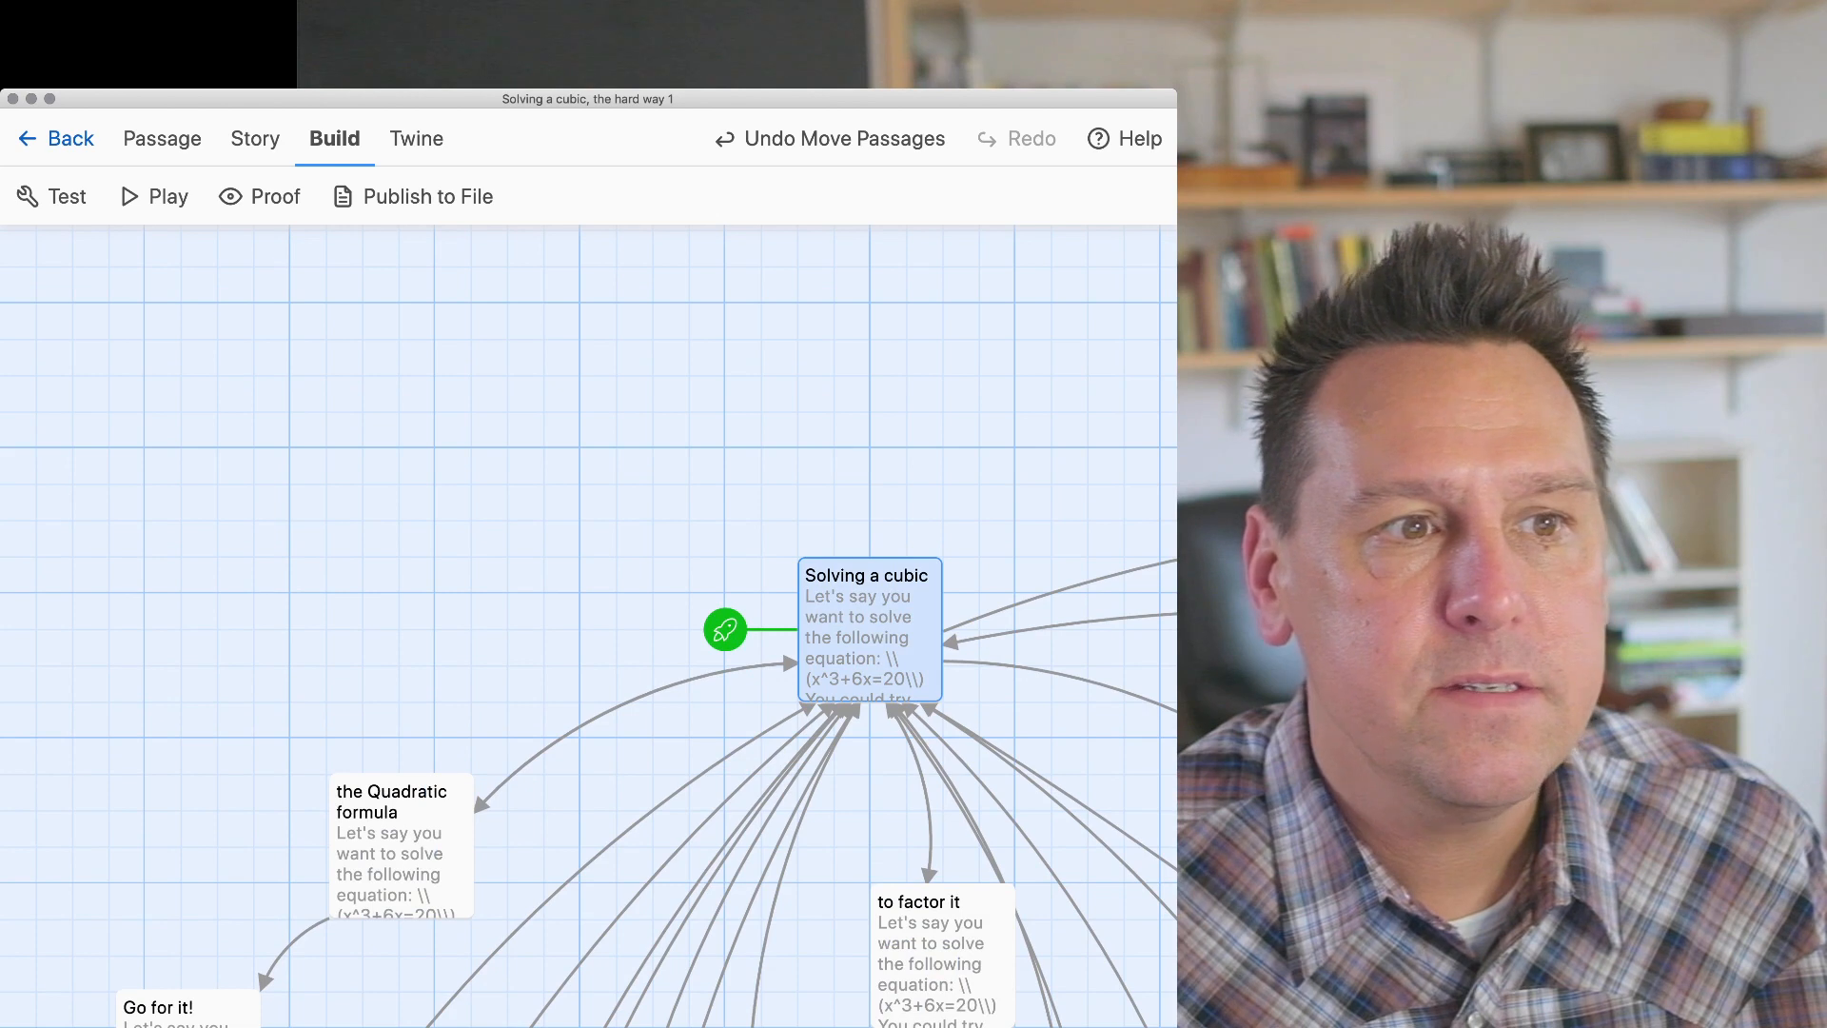
{"action": "left_click", "coordinate": [402, 845]}
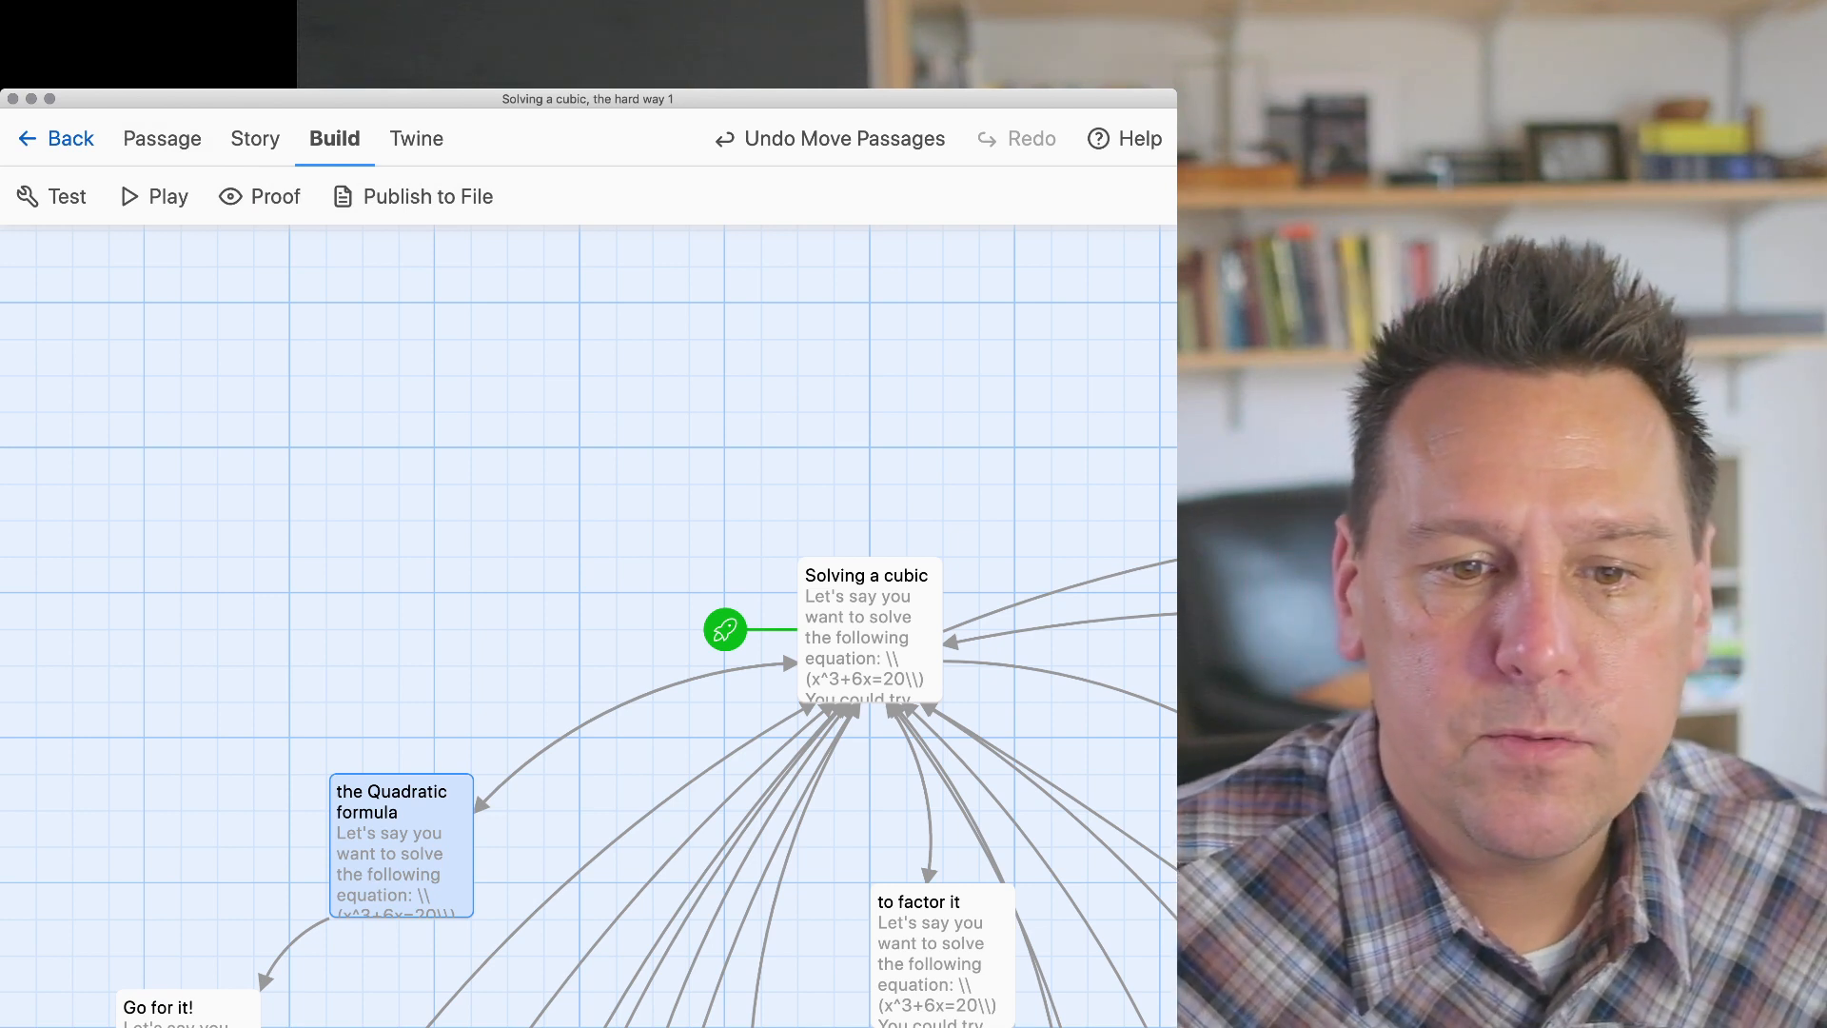
{"action": "double_click", "coordinate": [942, 956]}
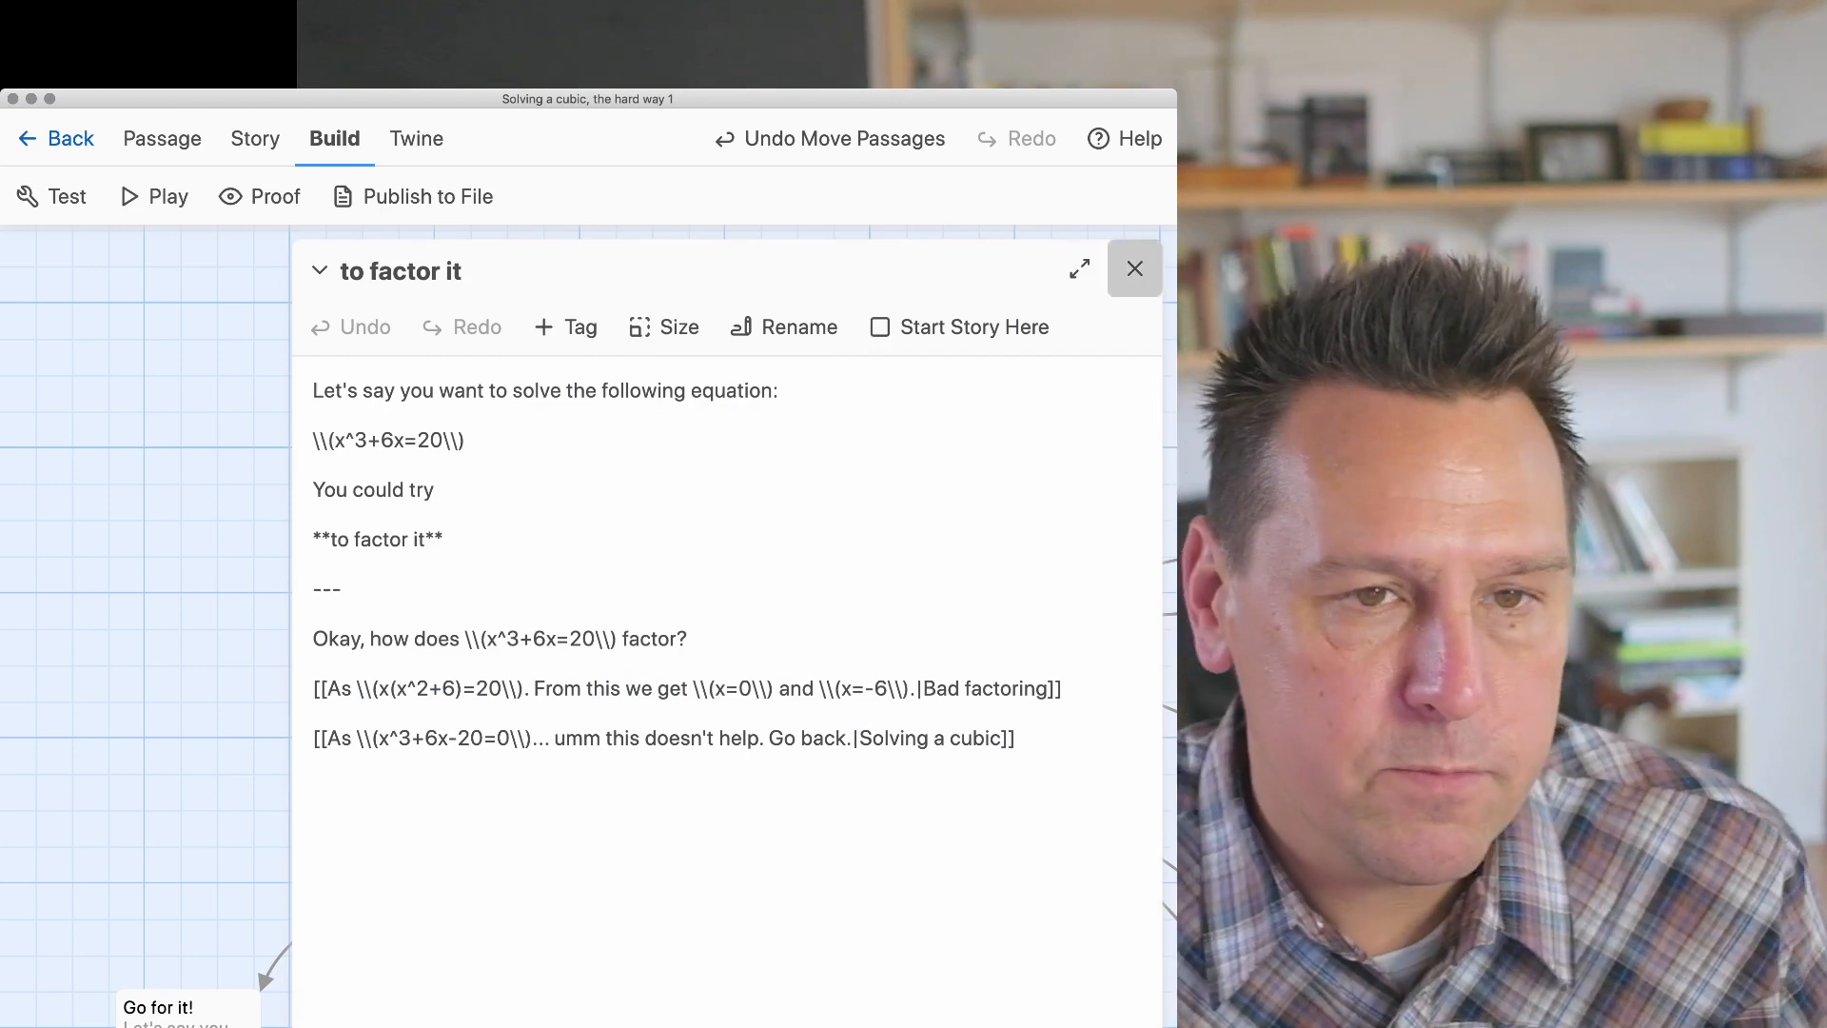
{"action": "left_click", "coordinate": [1135, 269]}
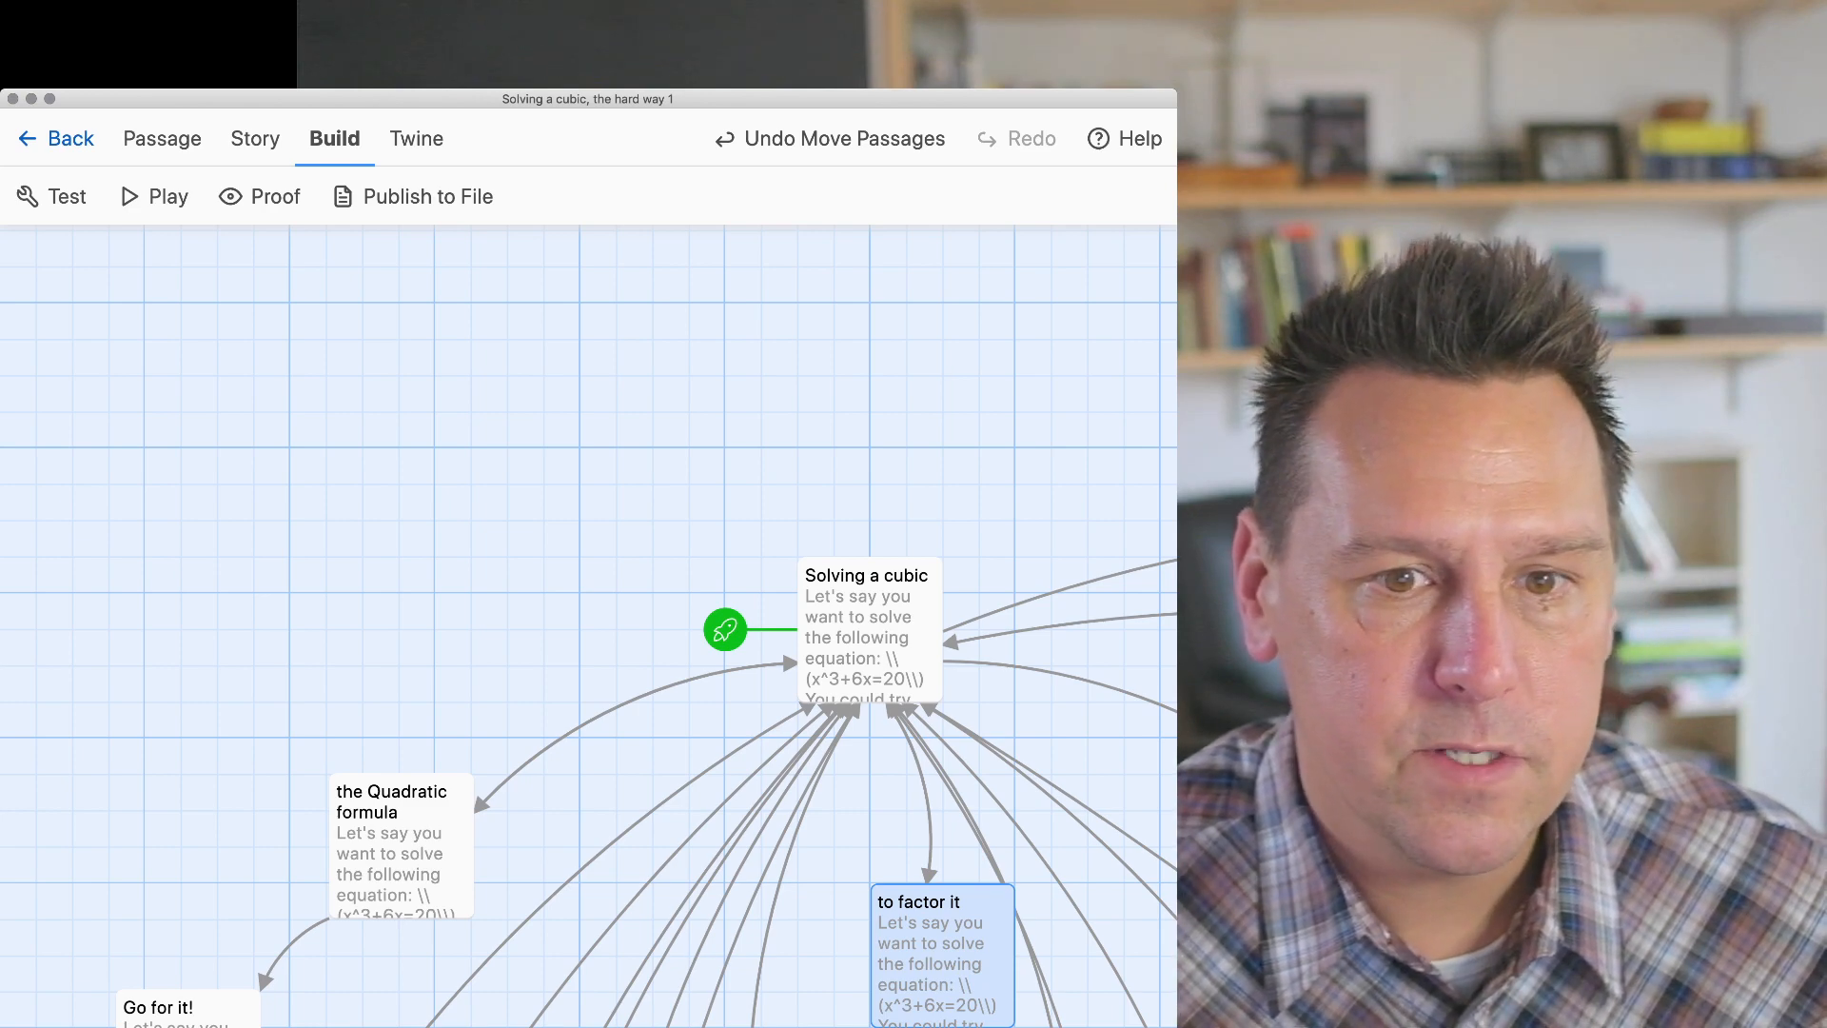
- Examine the Cardano branch of the story map, following its passages down to "It works!" and "Putting it together"
{"action": "scroll", "coordinate": [590, 628], "scroll_direction": "right", "scroll_amount": 10}
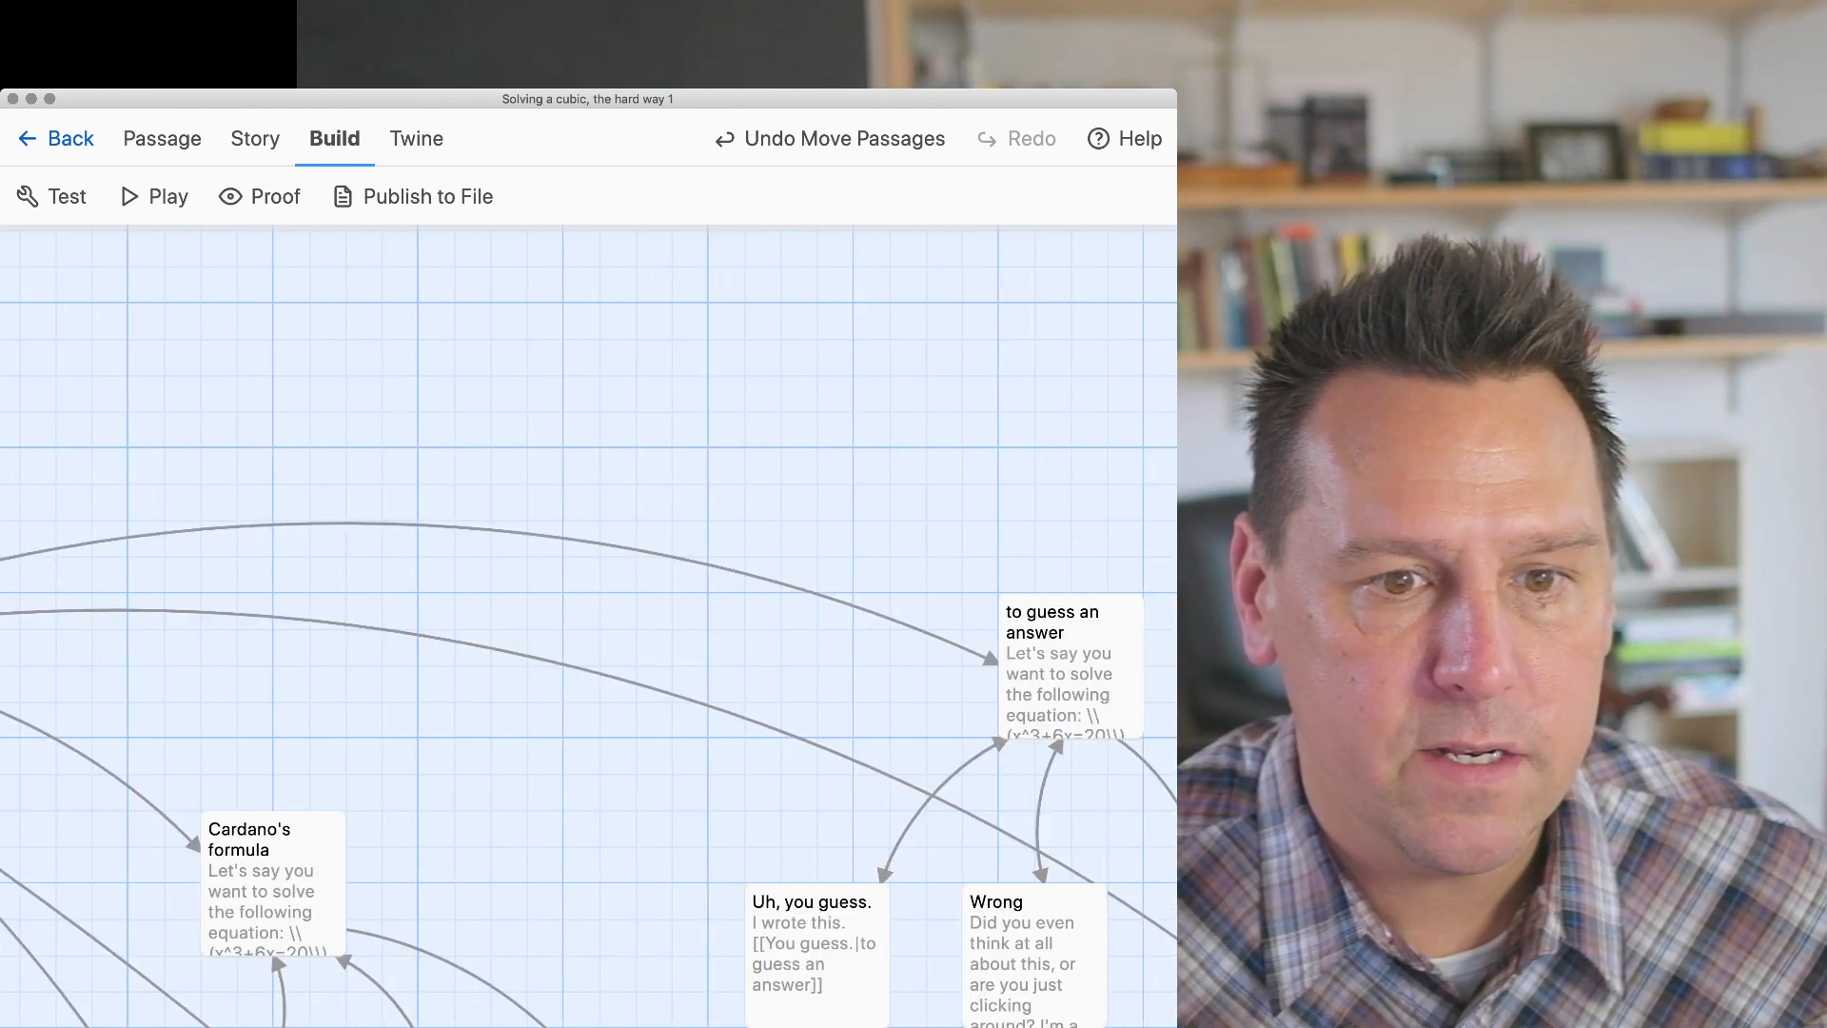
{"action": "scroll", "coordinate": [590, 628], "scroll_direction": "down", "scroll_amount": 10}
{"action": "scroll", "coordinate": [590, 628], "scroll_direction": "right", "scroll_amount": 3}
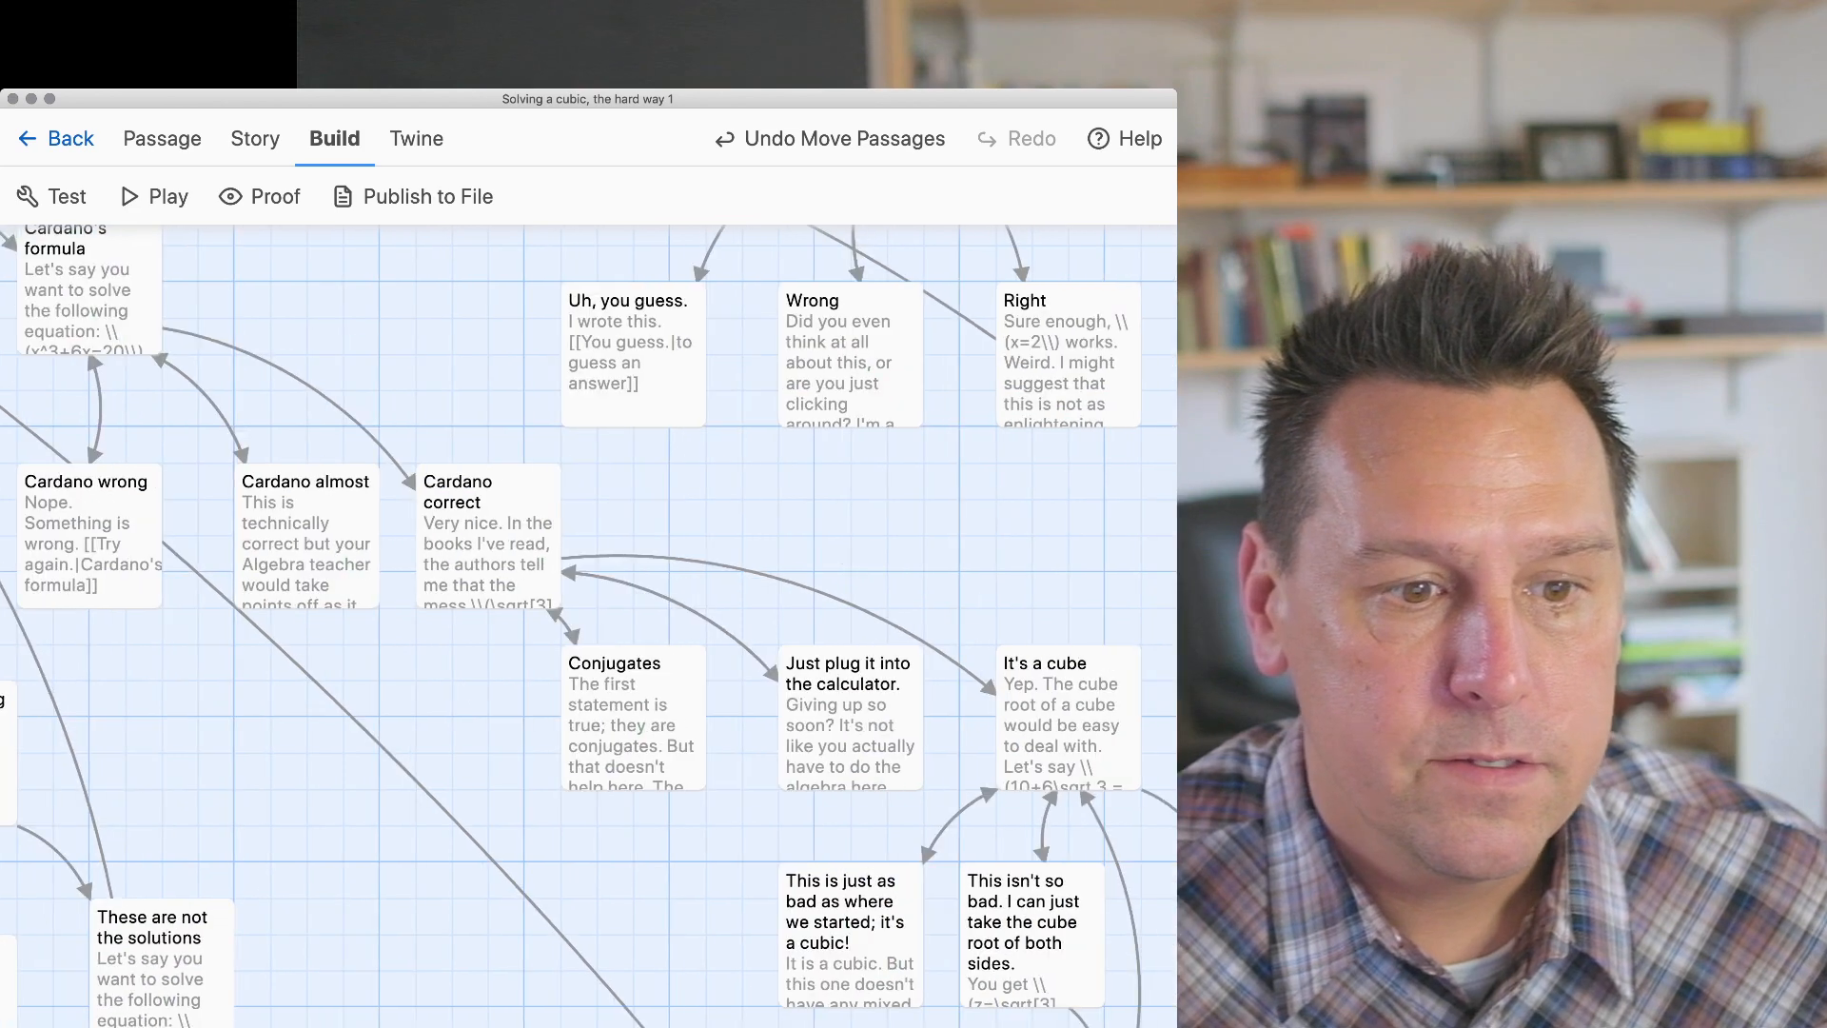
{"action": "scroll", "coordinate": [590, 628], "scroll_direction": "right", "scroll_amount": 15}
{"action": "scroll", "coordinate": [591, 628], "scroll_direction": "left", "scroll_amount": 6}
{"action": "scroll", "coordinate": [590, 628], "scroll_direction": "left", "scroll_amount": 2}
{"action": "scroll", "coordinate": [590, 628], "scroll_direction": "down", "scroll_amount": 8}
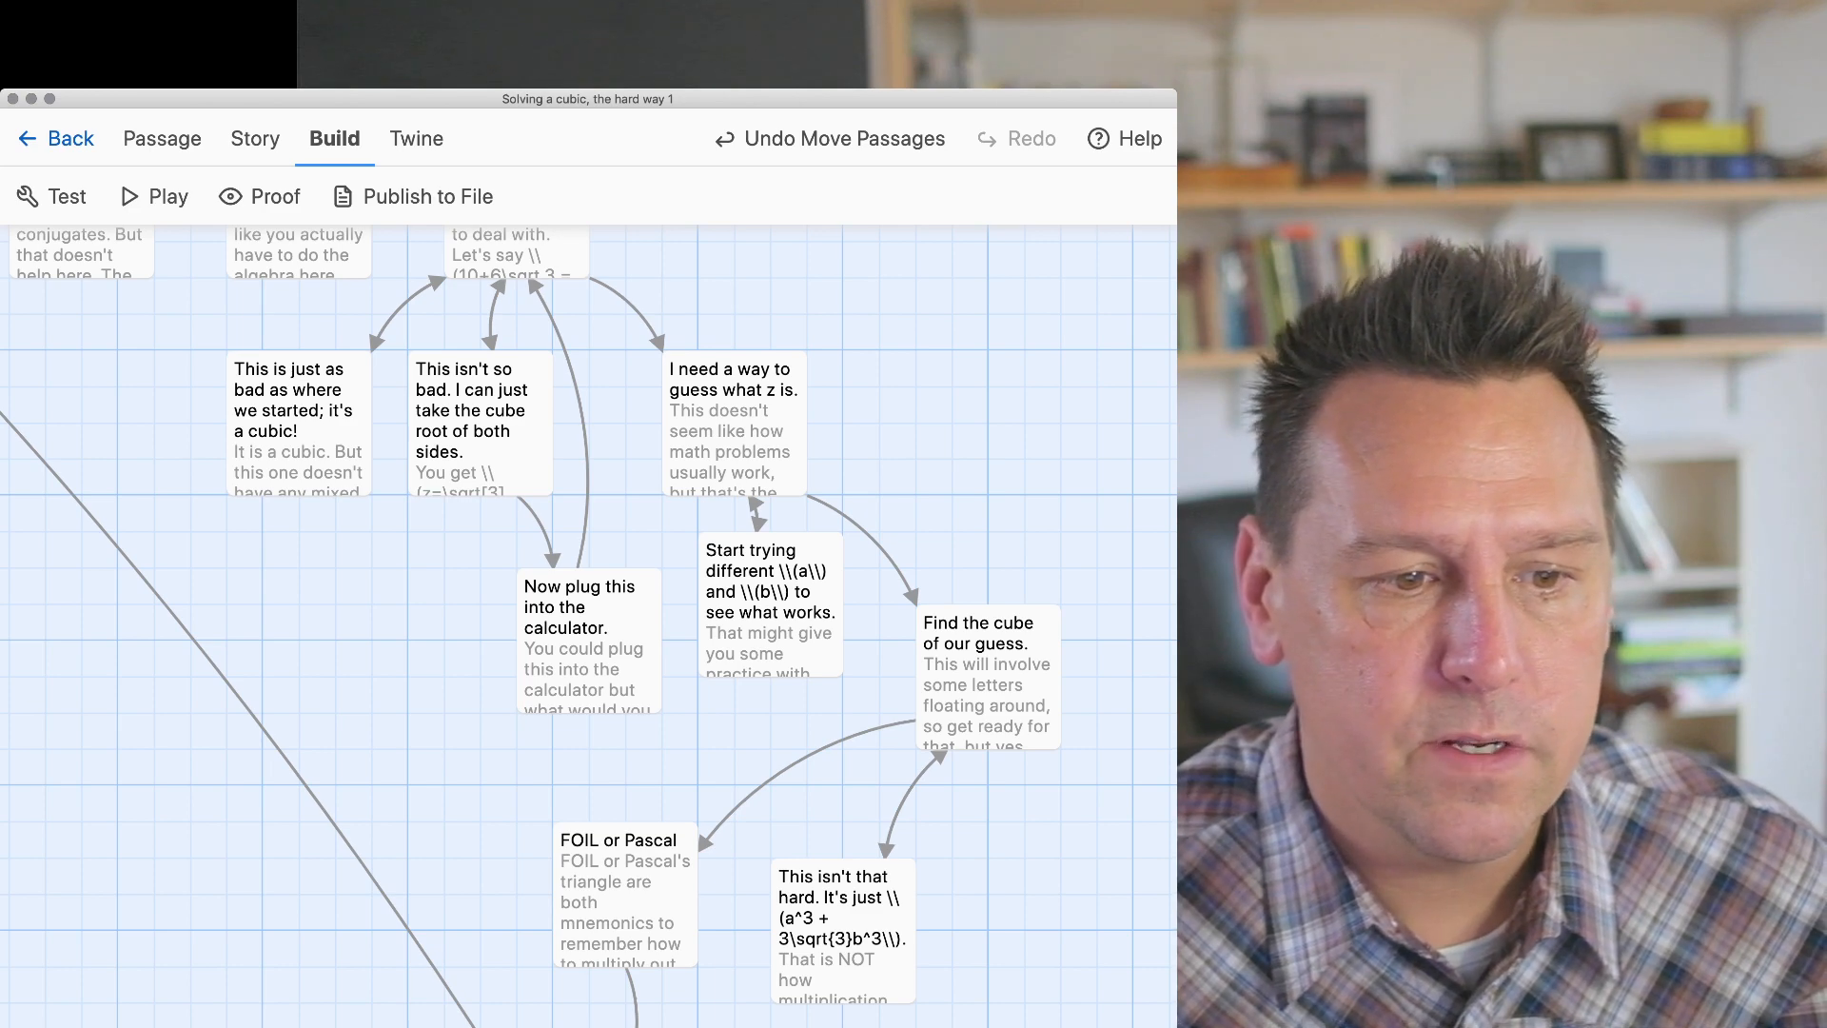
{"action": "scroll", "coordinate": [589, 625], "scroll_direction": "down", "scroll_amount": 3}
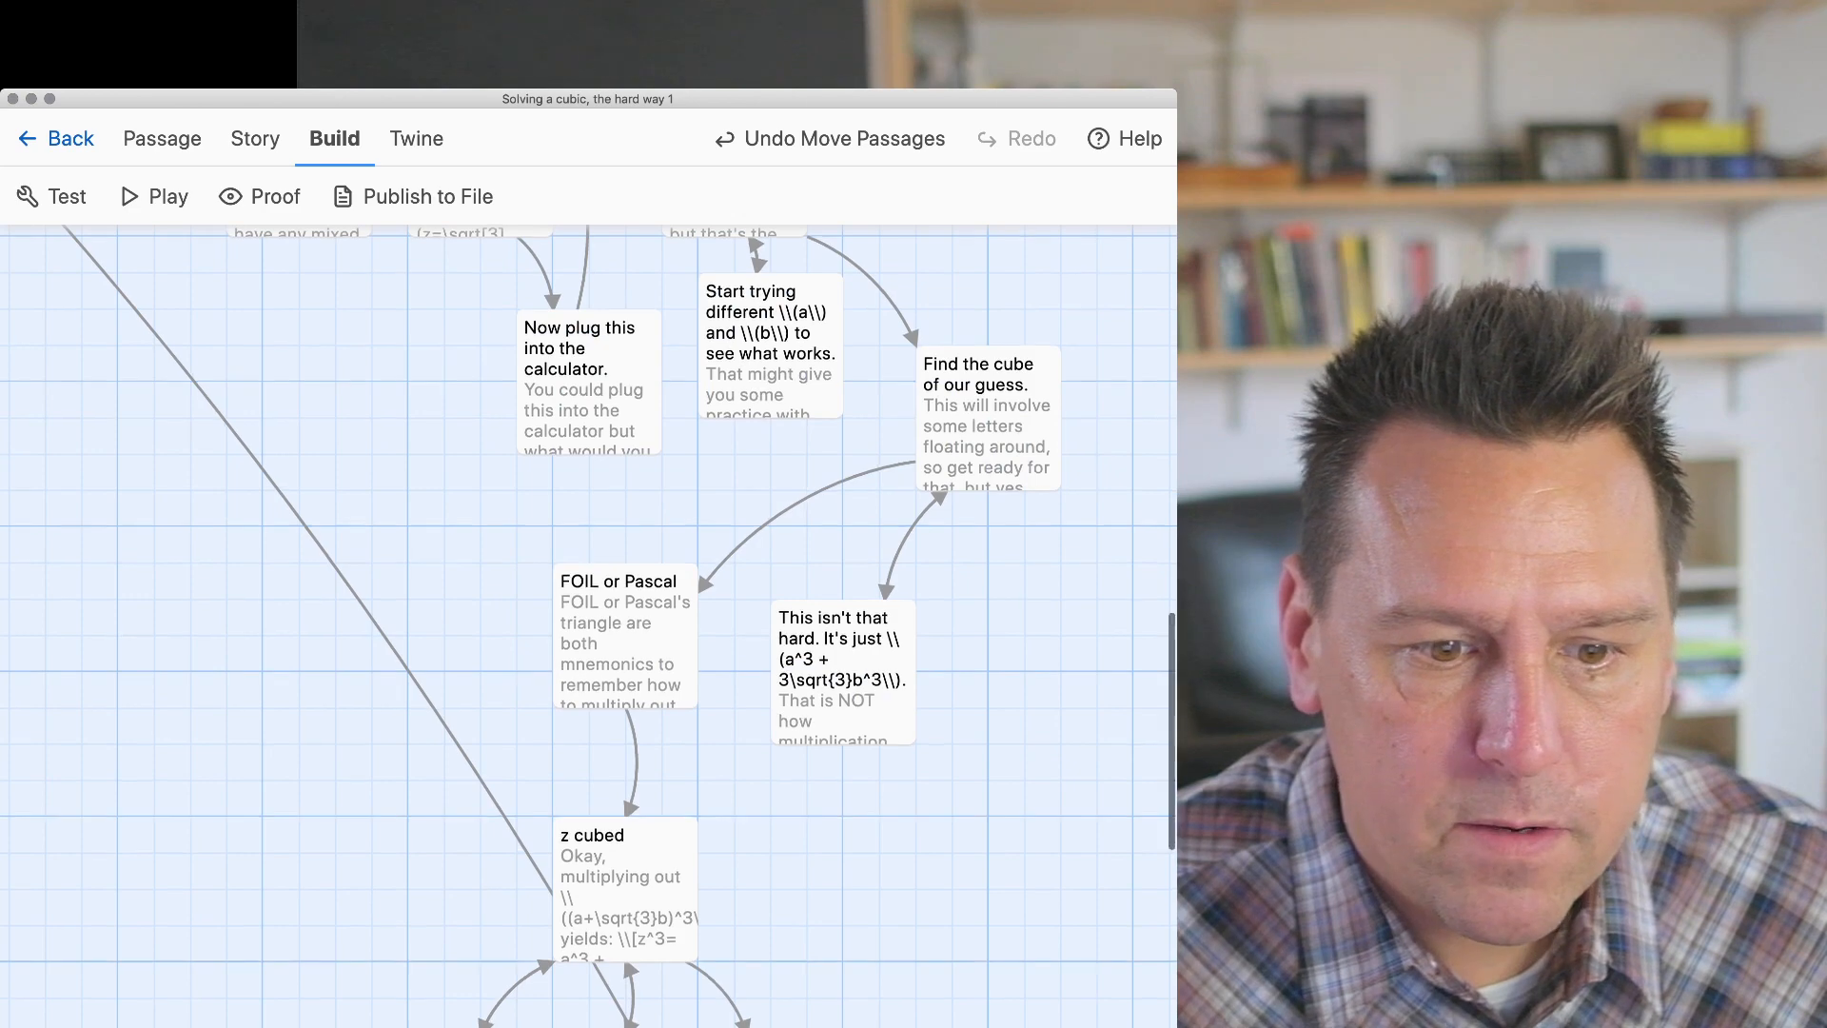
{"action": "scroll", "coordinate": [588, 626], "scroll_direction": "down", "scroll_amount": 9}
{"action": "scroll", "coordinate": [588, 625], "scroll_direction": "down", "scroll_amount": 3}
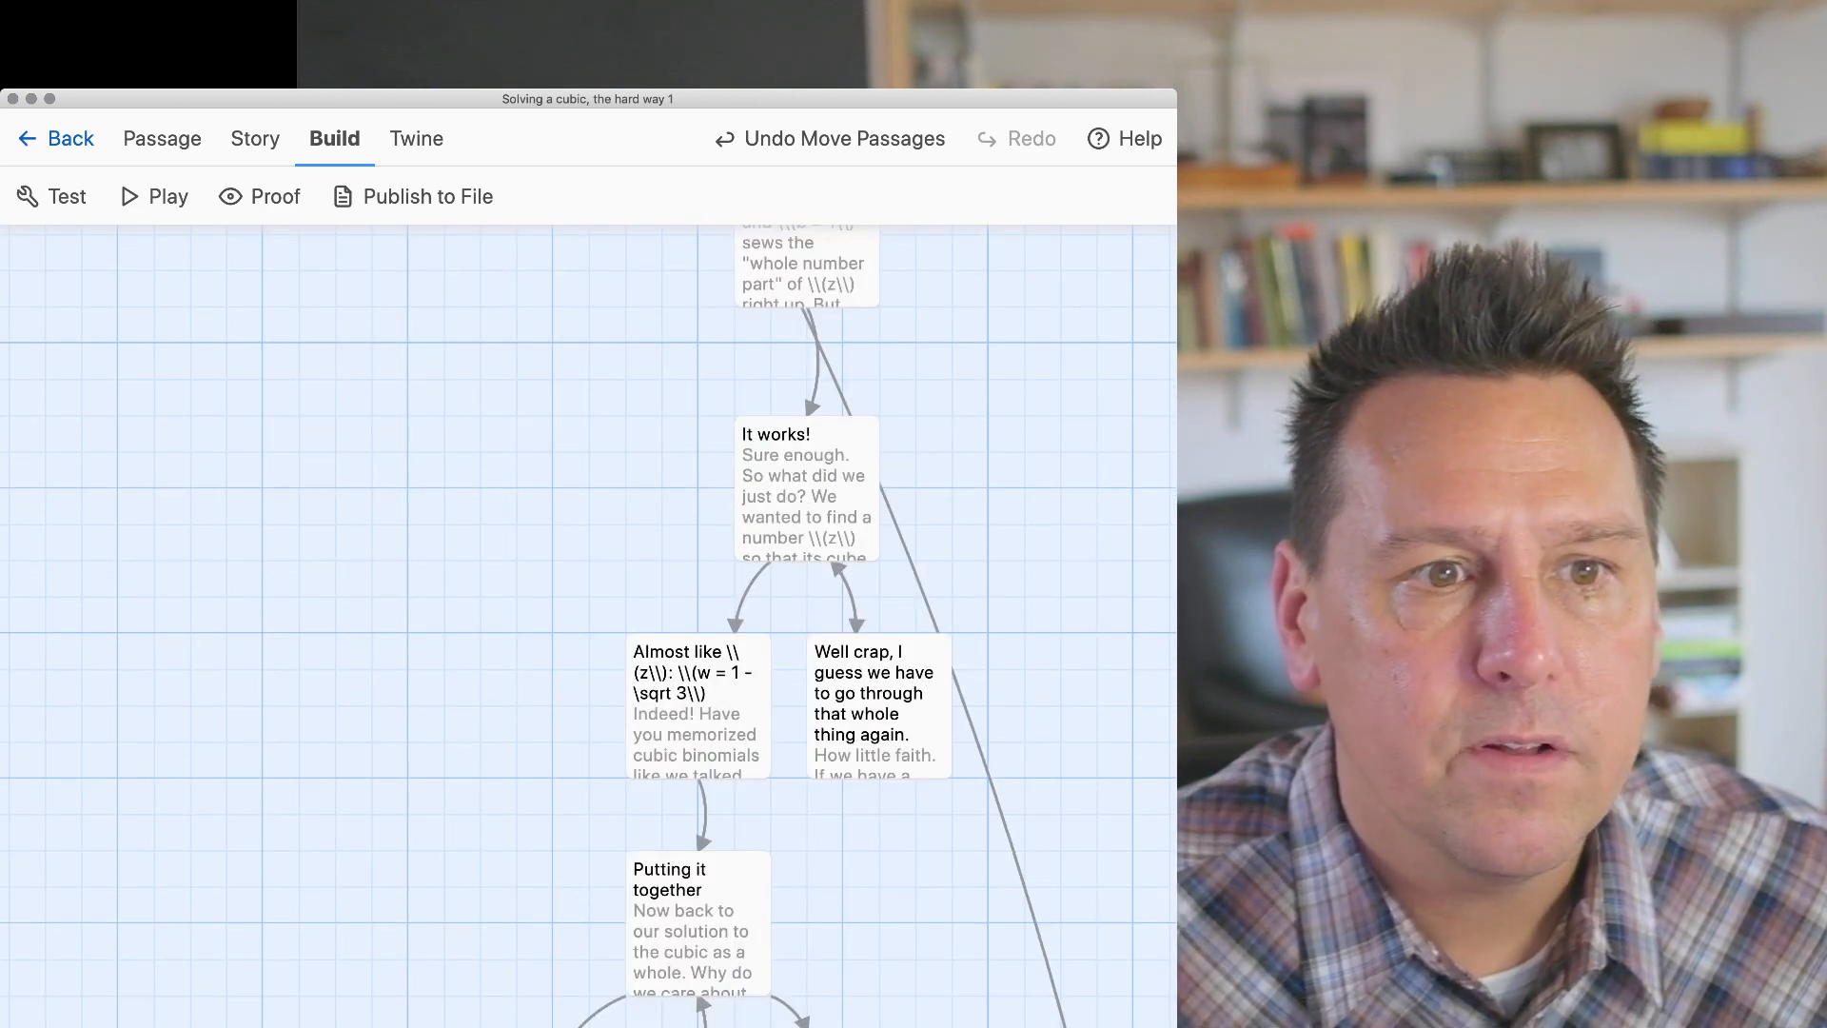
- Read the text of the "Putting it together" and "It works!" passages, closing each one
{"action": "double_click", "coordinate": [697, 923]}
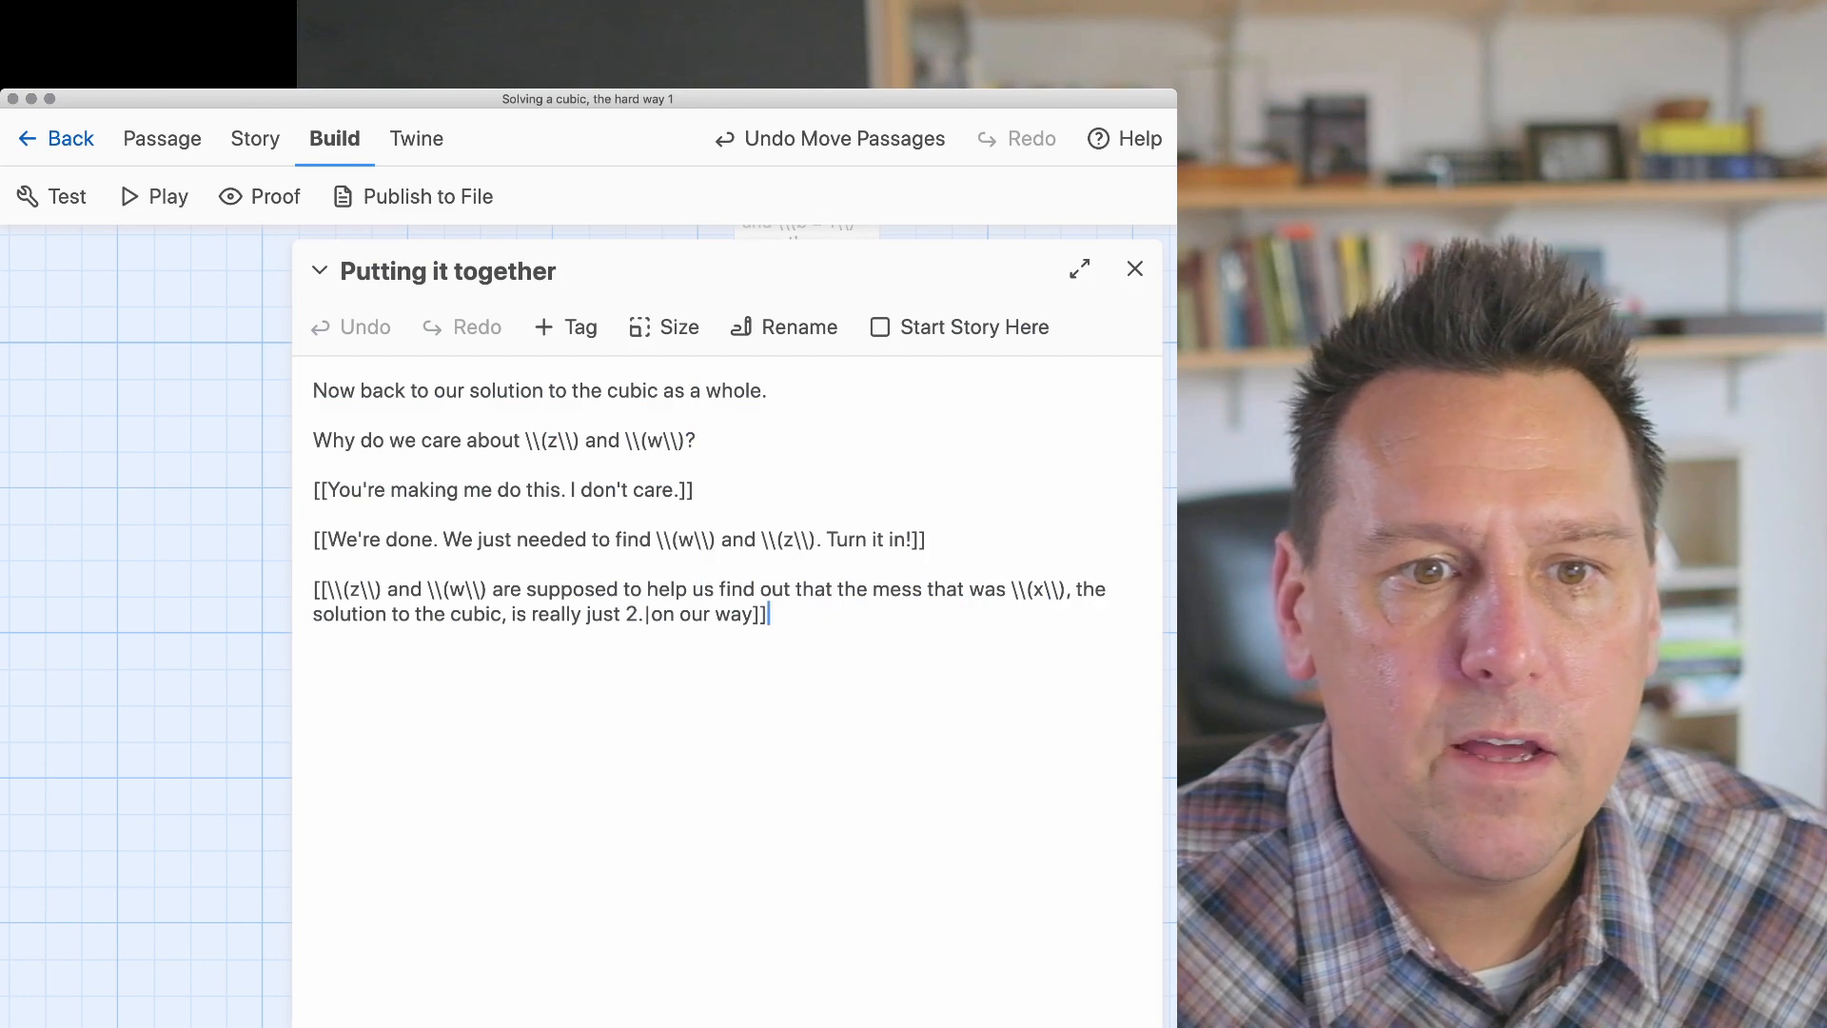
{"action": "left_click", "coordinate": [1134, 269]}
{"action": "double_click", "coordinate": [781, 455]}
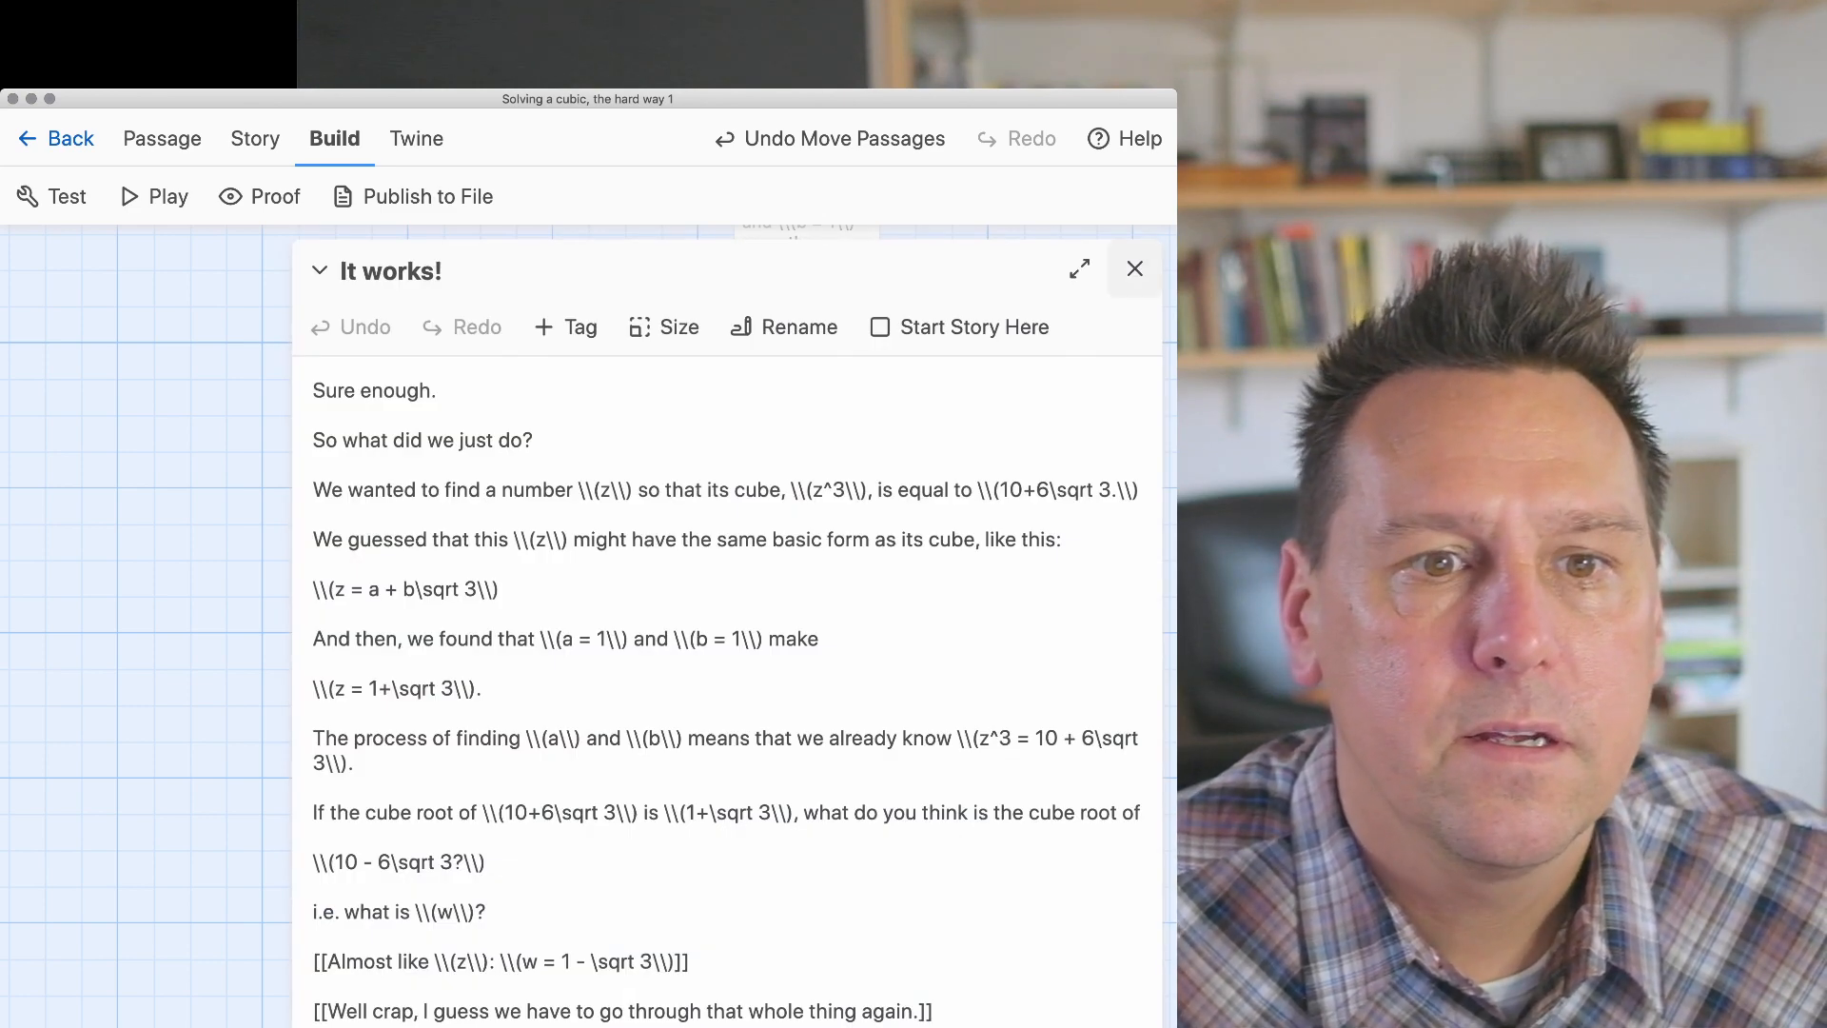
{"action": "left_click", "coordinate": [1134, 270]}
- Open the "FOIL or Pascal" passage further up the Cardano branch to read its text
{"action": "scroll", "coordinate": [588, 625], "scroll_direction": "up", "scroll_amount": 6}
{"action": "scroll", "coordinate": [588, 625], "scroll_direction": "up", "scroll_amount": 7}
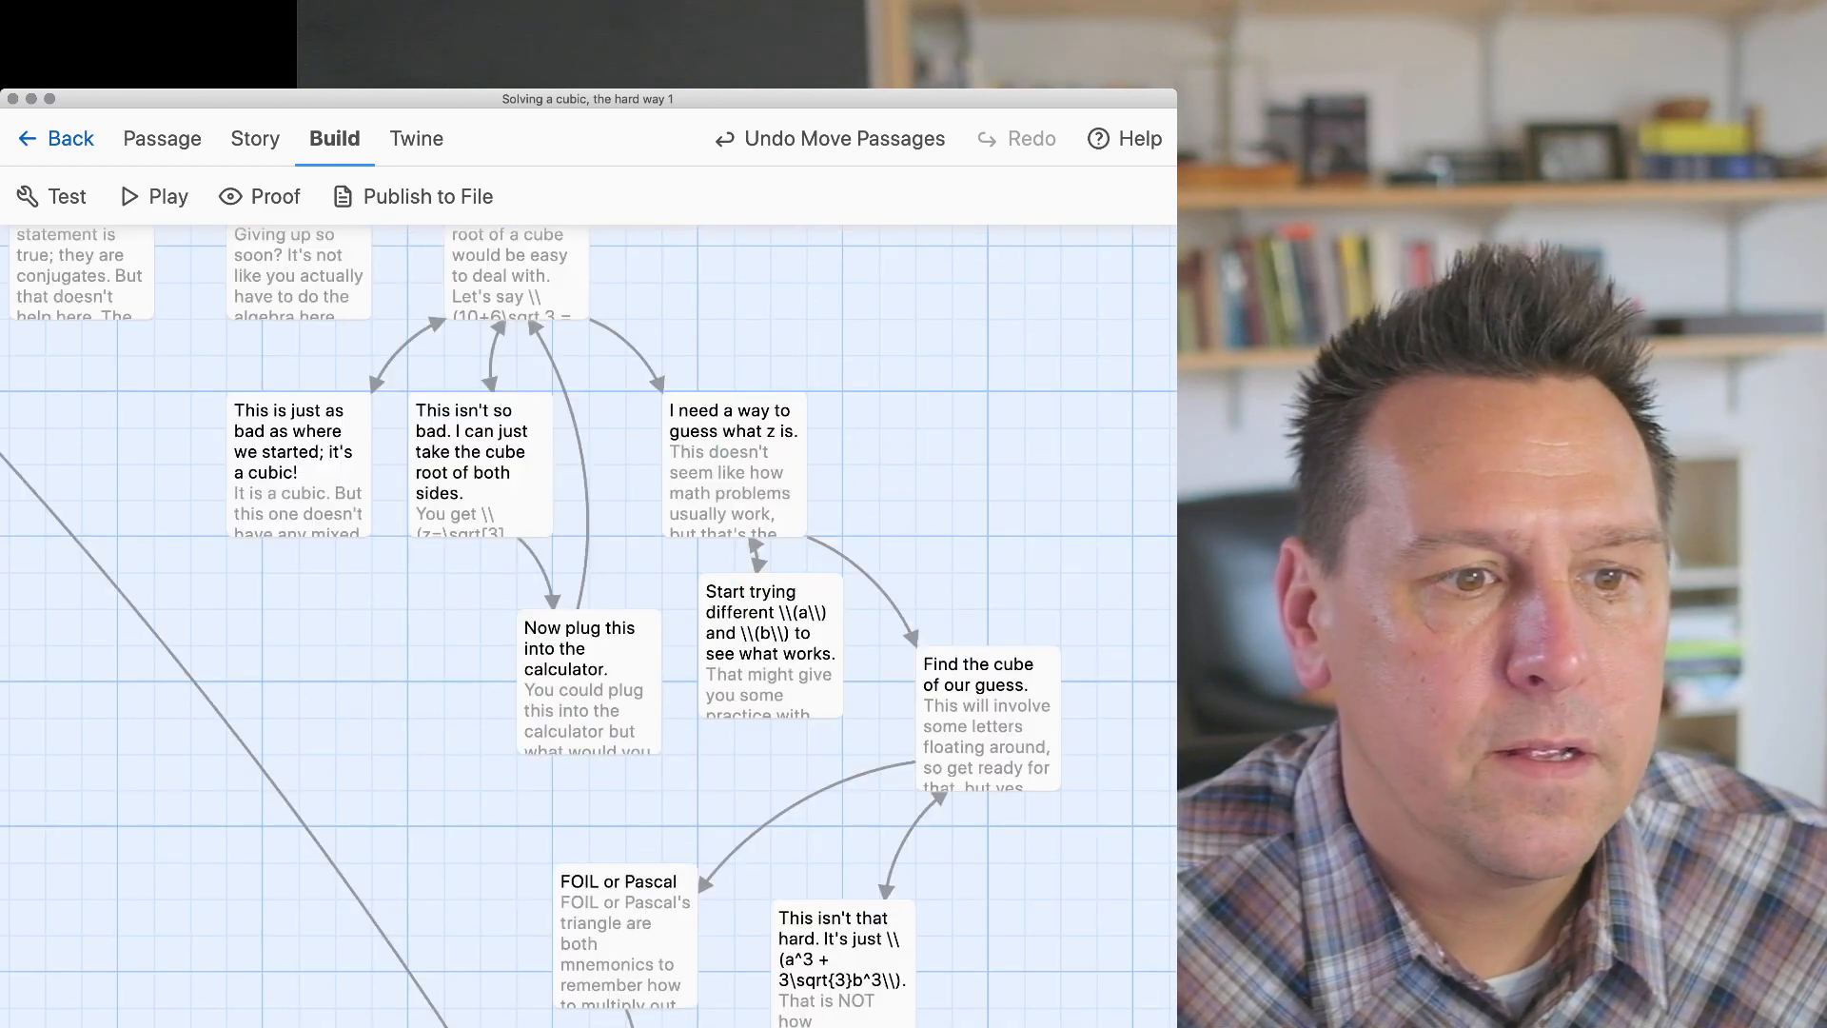
{"action": "double_click", "coordinate": [625, 936]}
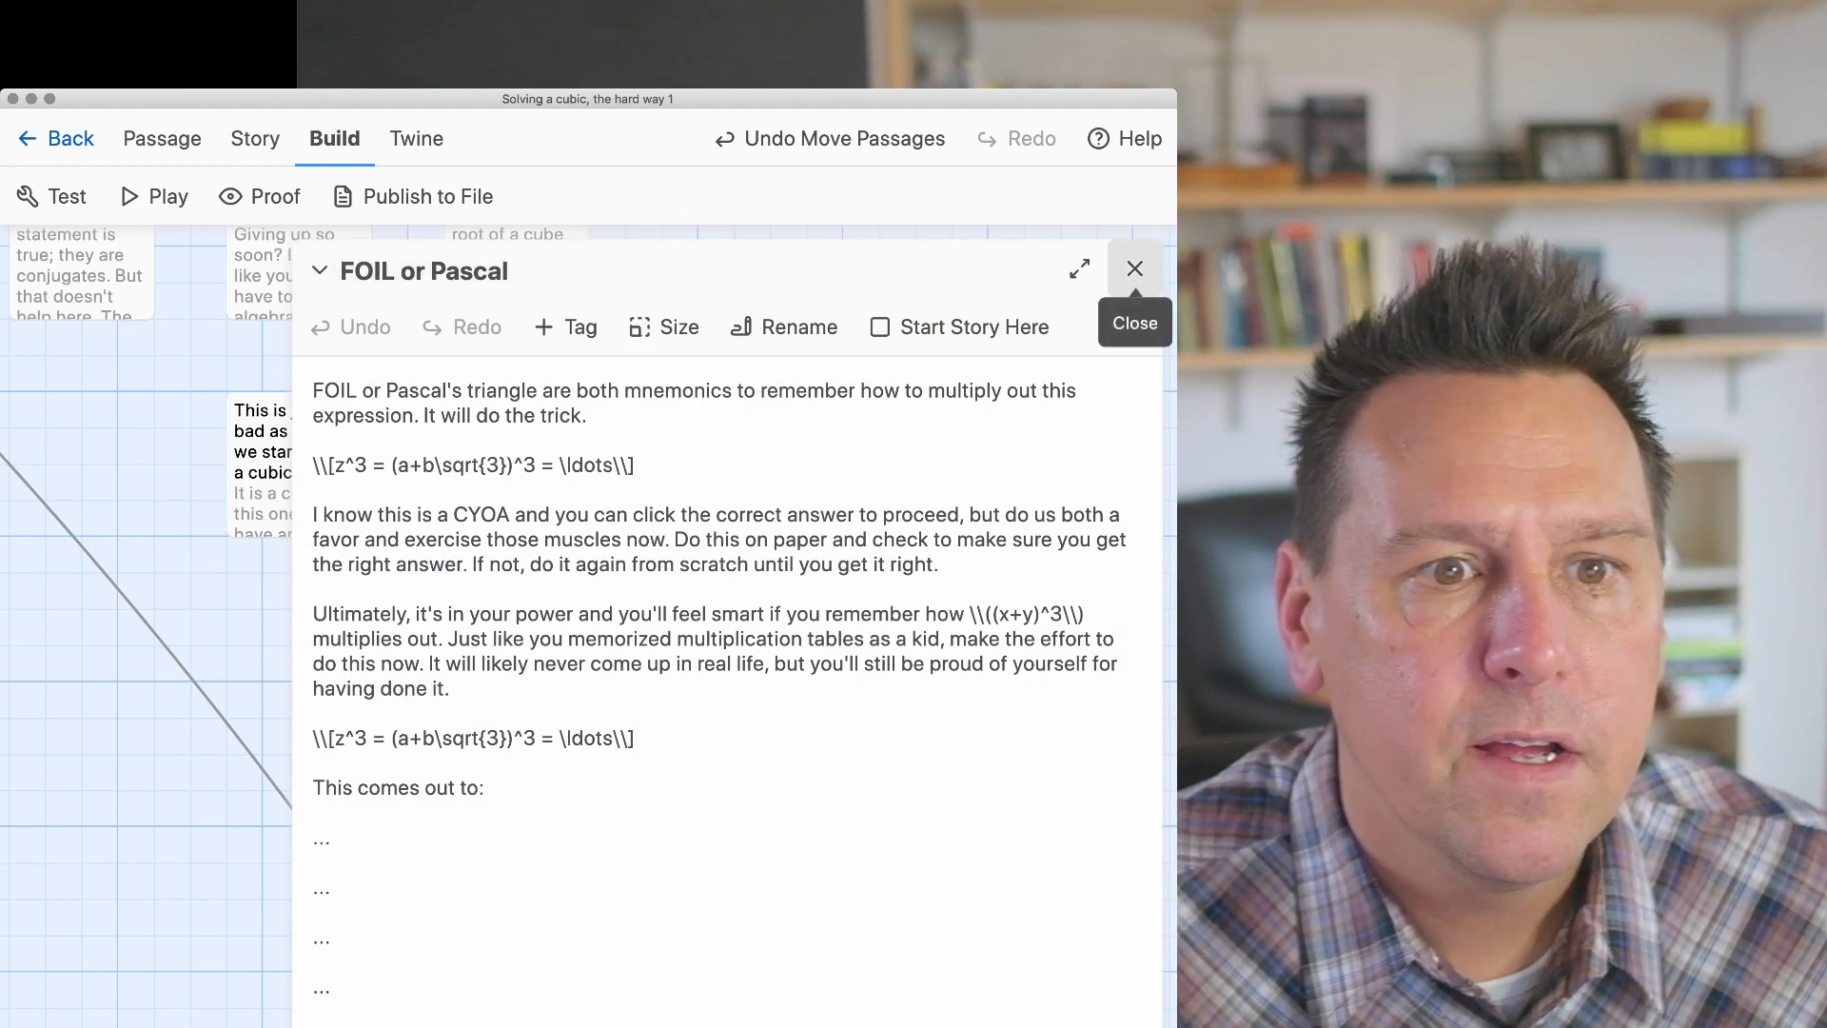
- Close the "FOIL or Pascal" passage, return to the start of the story map and open the "the Quadratic formula" passage
{"action": "left_click", "coordinate": [1135, 268]}
{"action": "scroll", "coordinate": [1136, 269], "scroll_direction": "up", "scroll_amount": 5}
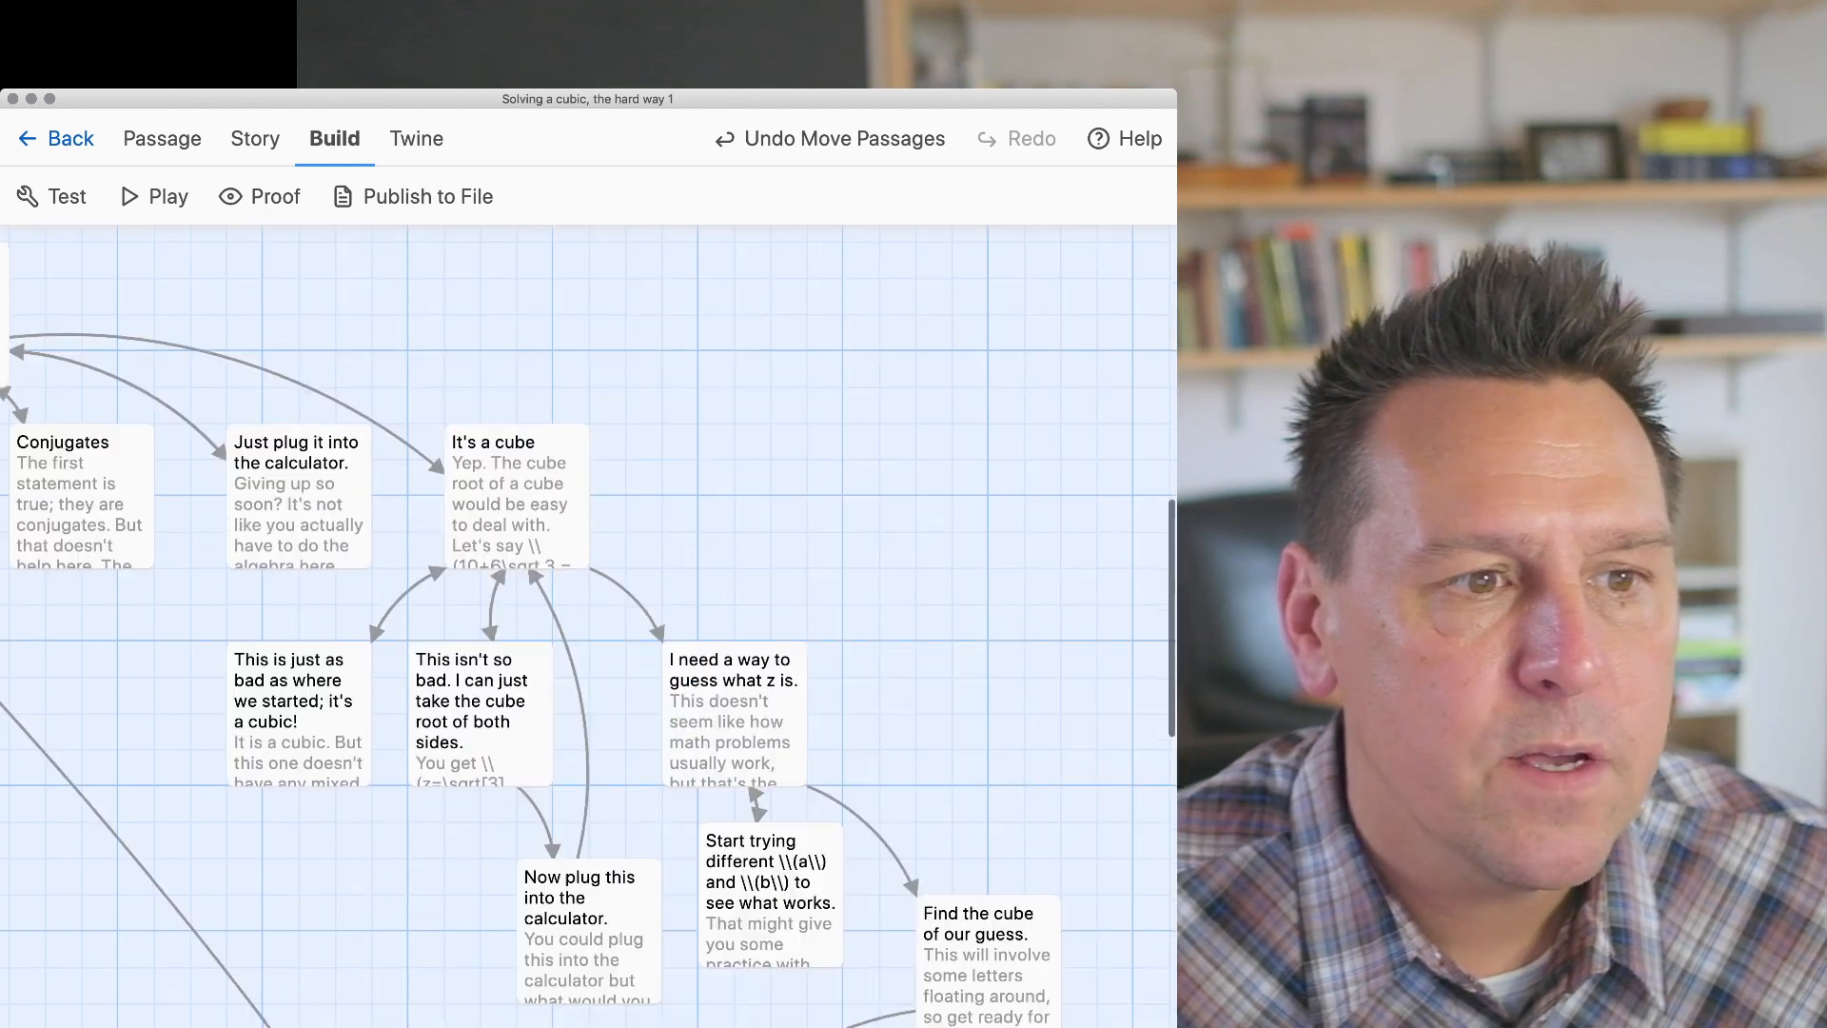
{"action": "scroll", "coordinate": [591, 626], "scroll_direction": "left", "scroll_amount": 20}
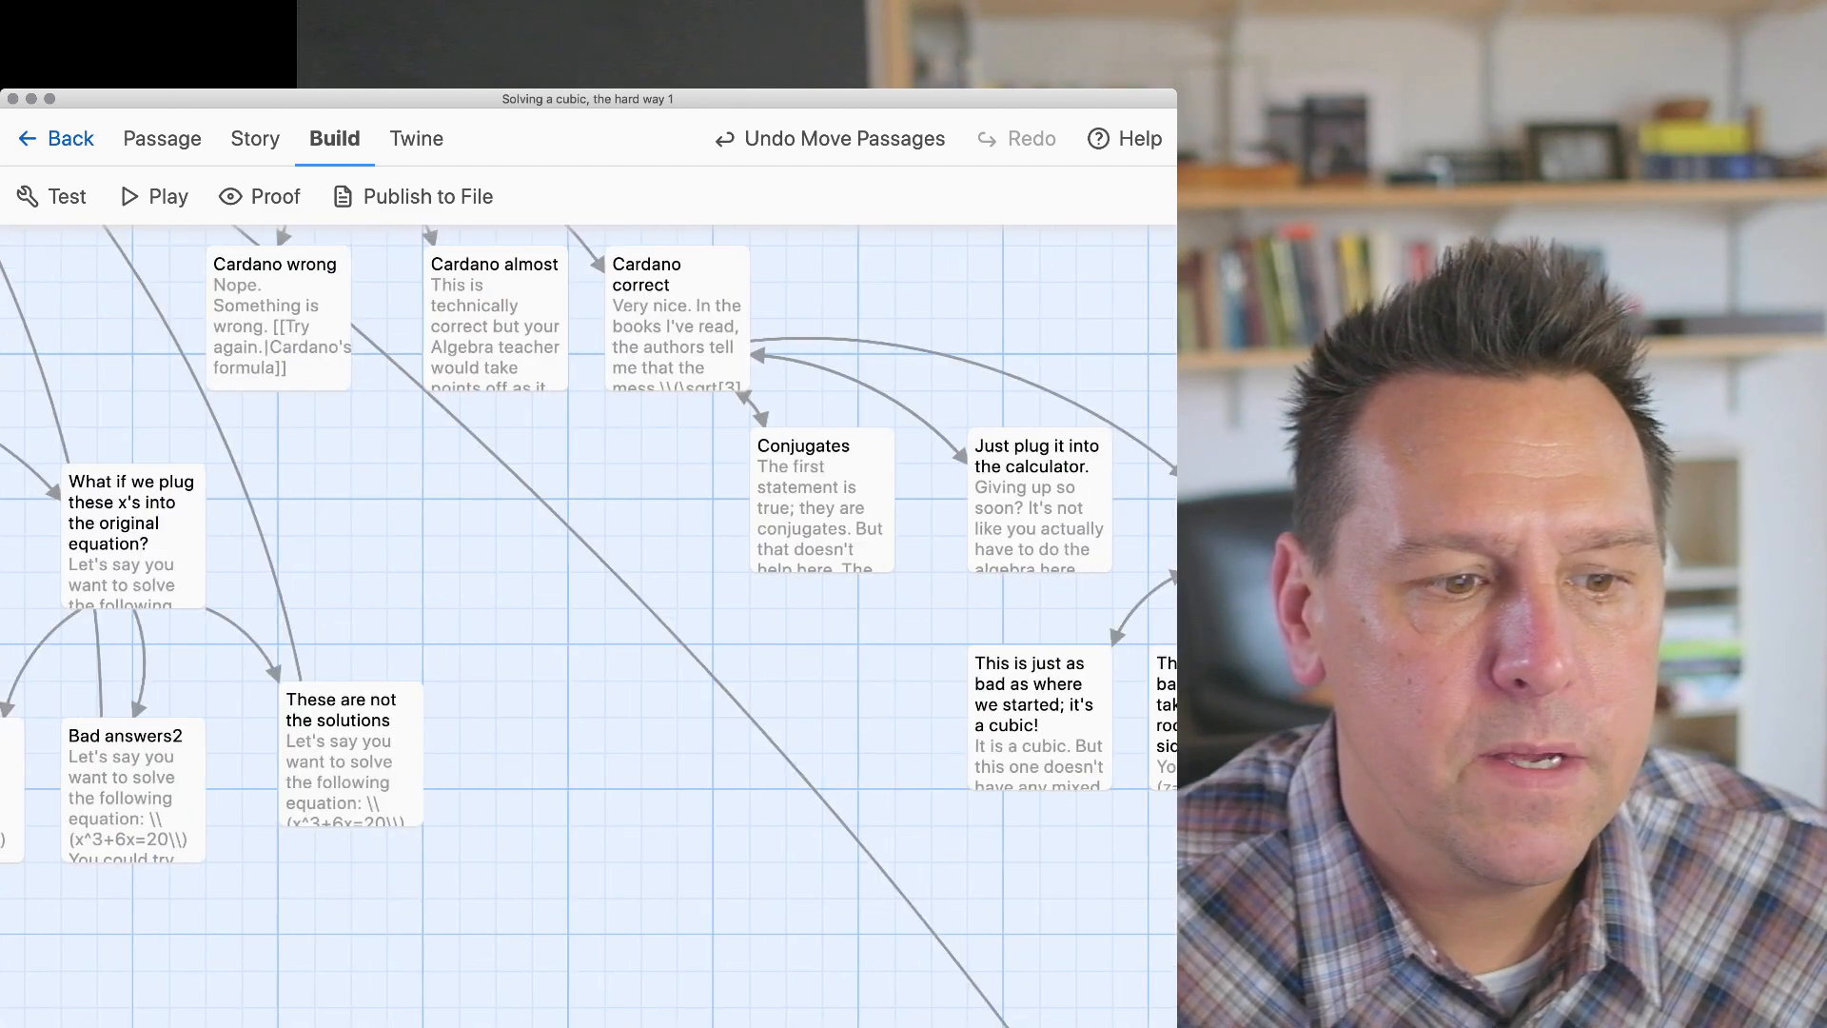
{"action": "scroll", "coordinate": [590, 626], "scroll_direction": "up", "scroll_amount": 3}
{"action": "scroll", "coordinate": [590, 625], "scroll_direction": "down", "scroll_amount": 10}
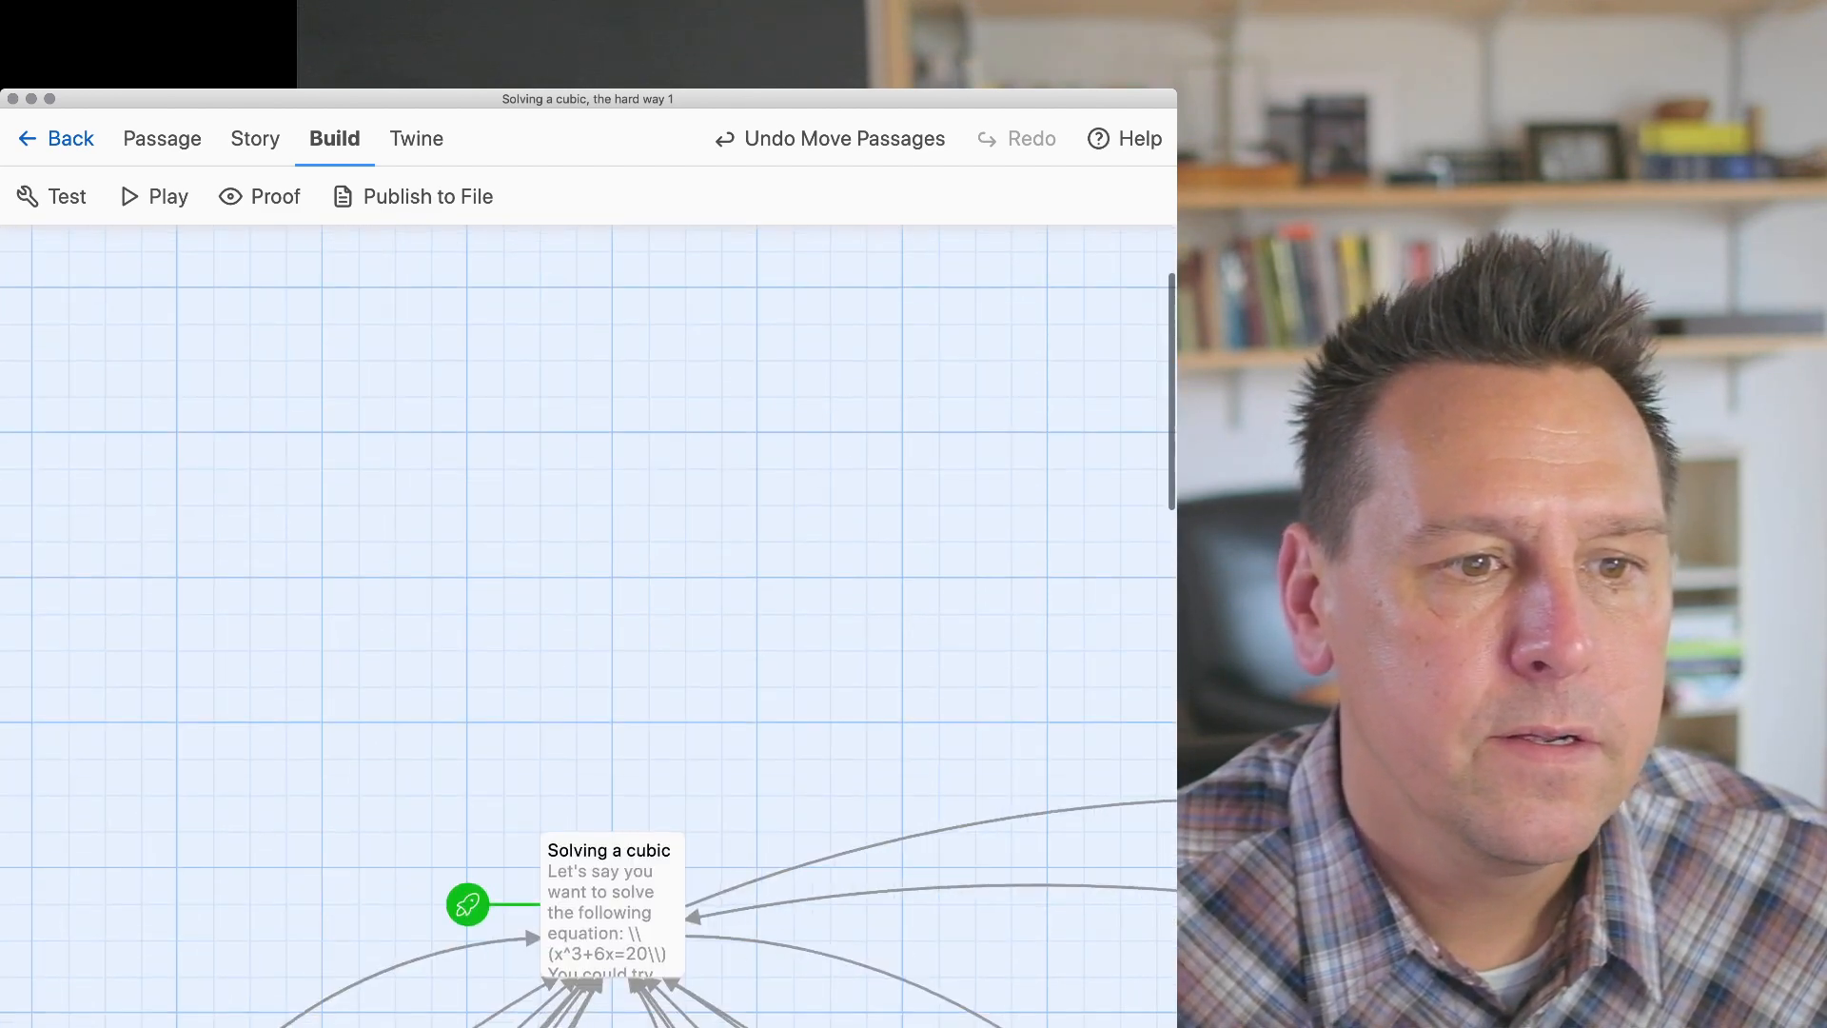
{"action": "scroll", "coordinate": [590, 625], "scroll_direction": "left", "scroll_amount": 2}
{"action": "scroll", "coordinate": [591, 625], "scroll_direction": "left", "scroll_amount": 2}
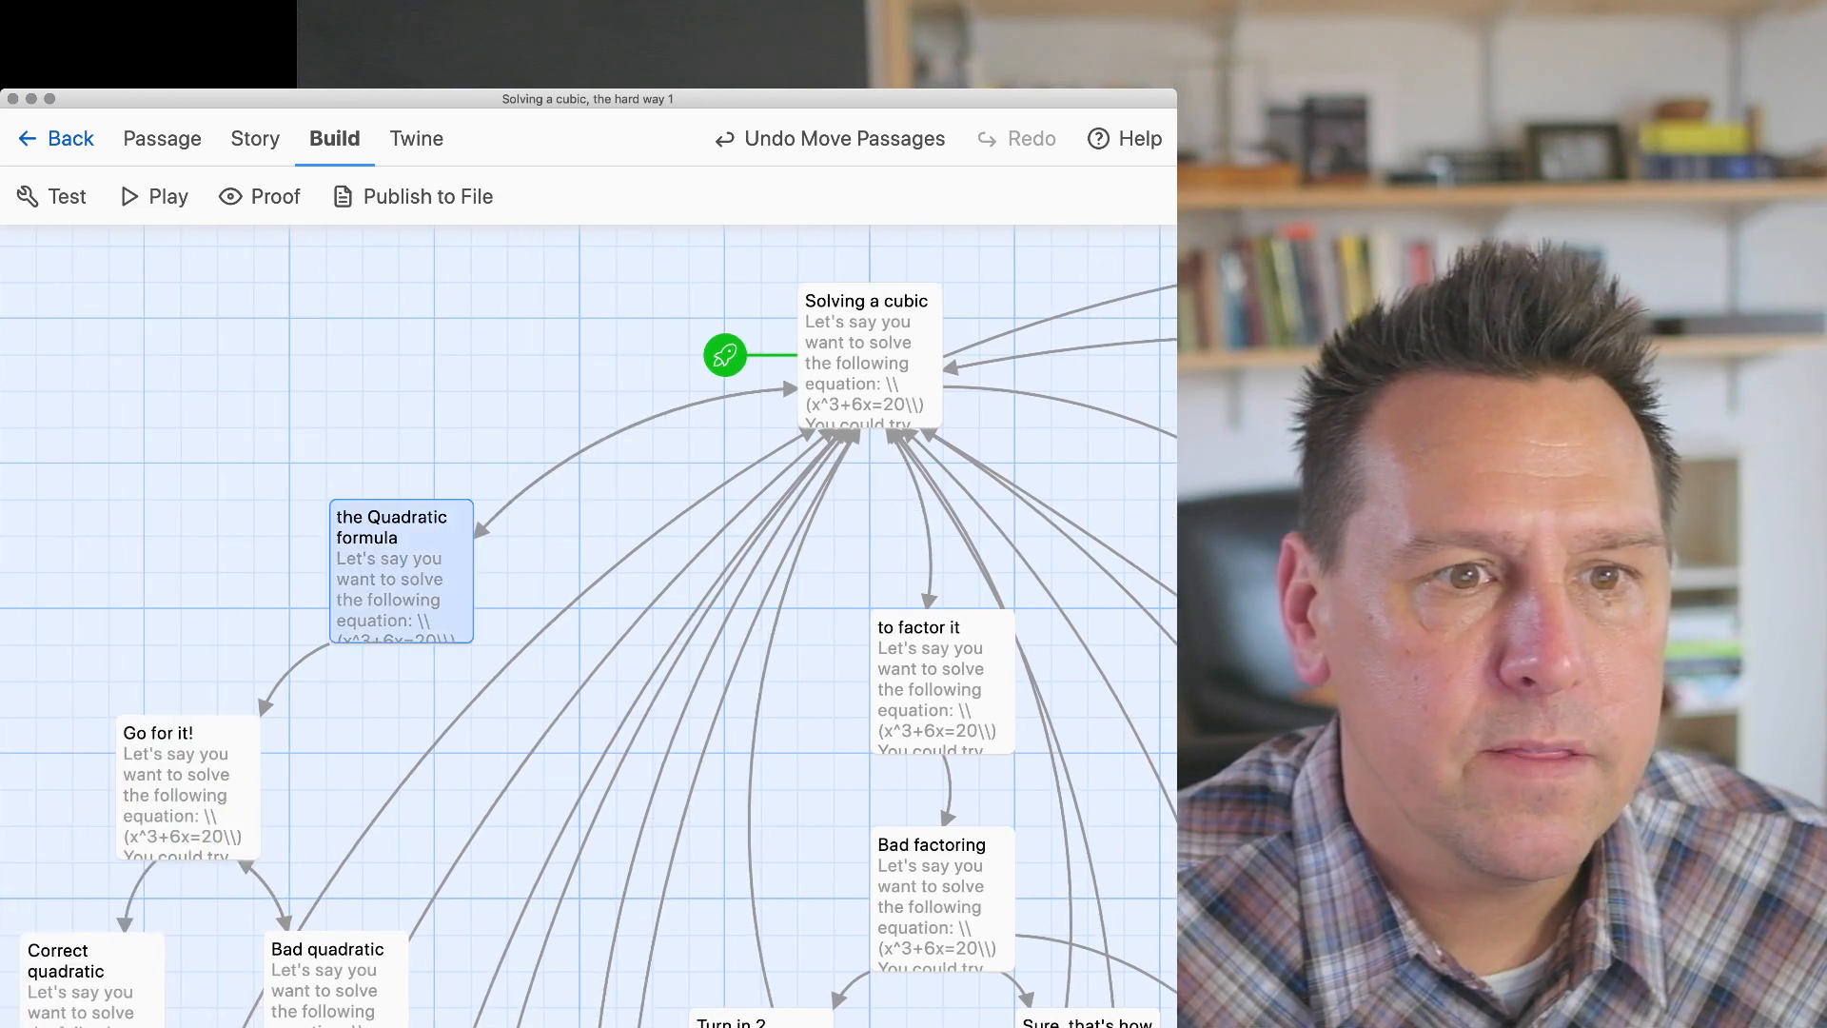
{"action": "double_click", "coordinate": [400, 571]}
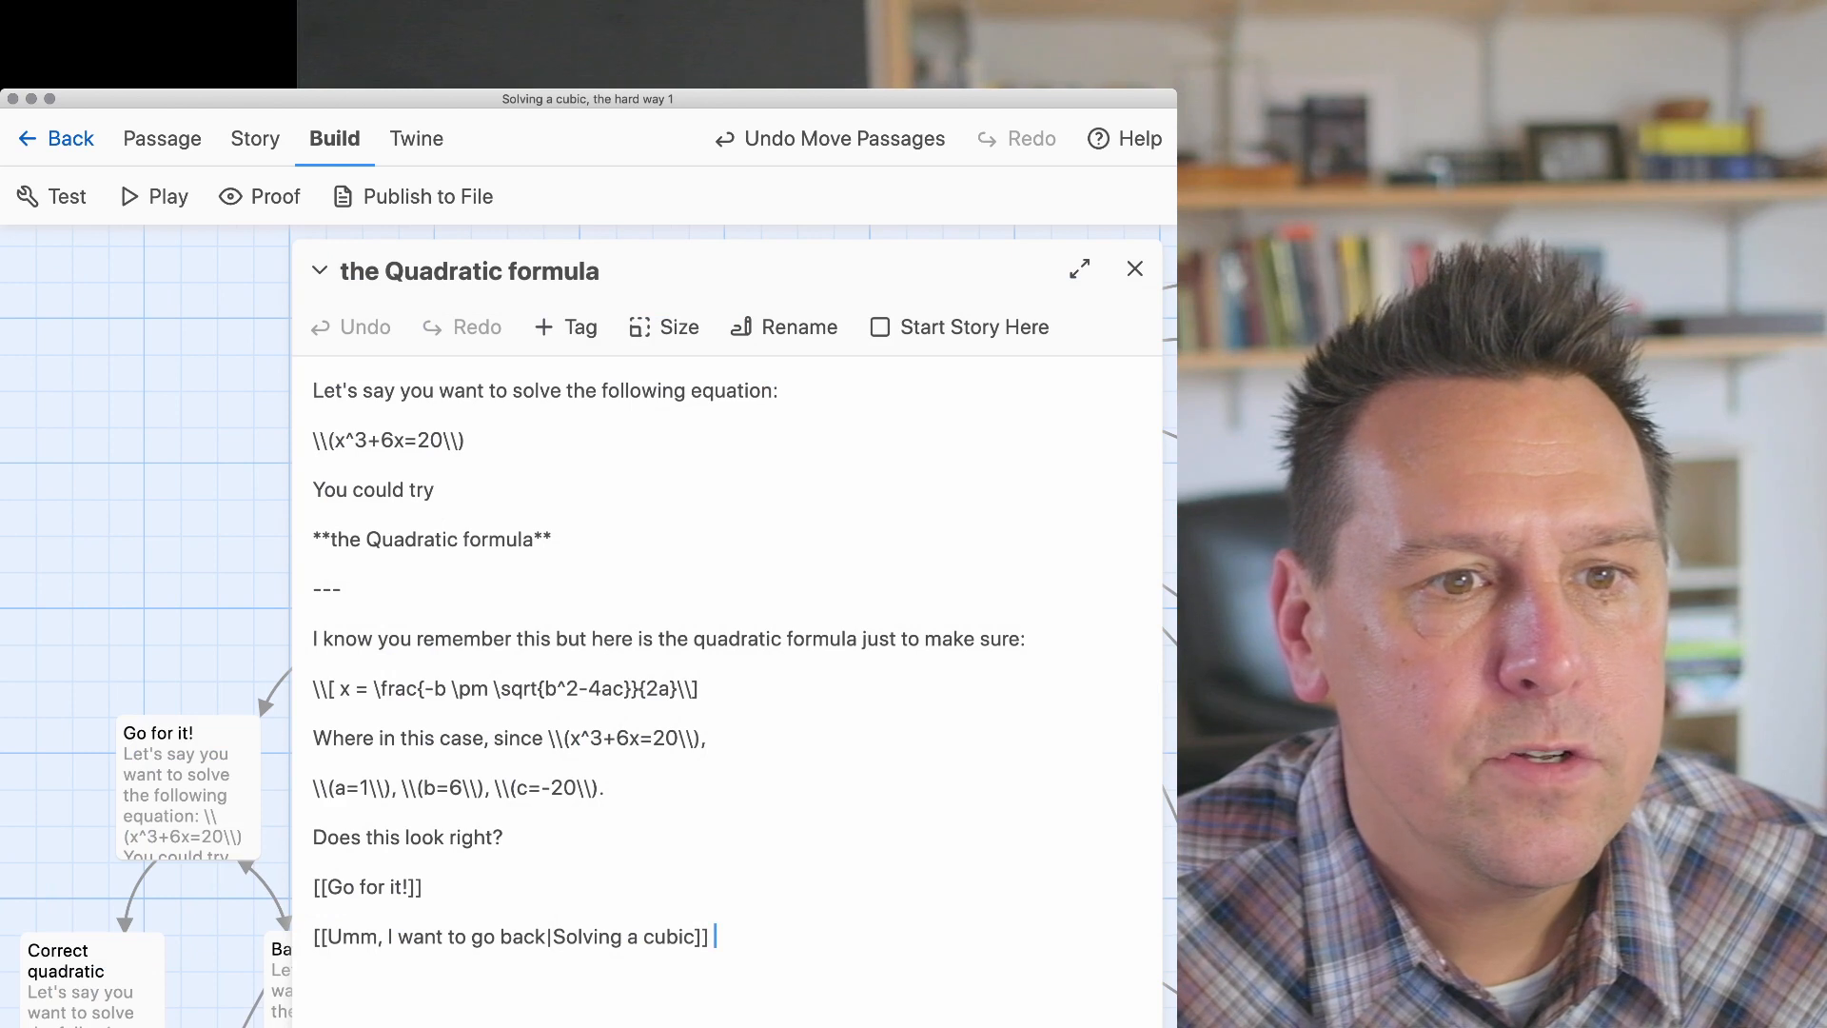
- Select the repeated opening text of the passage, from "Let's say you want to solve the following equation:" through "You could try"
{"action": "key", "text": "super+Up"}
{"action": "key", "text": "shift+Down"}
{"action": "key", "text": "shift+Down"}
{"action": "key", "text": "shift+Down"}
{"action": "key", "text": "shift+Down"}
{"action": "key", "text": "shift+Down"}
{"action": "key", "text": "shift+Down"}
{"action": "key", "text": "shift+Down"}
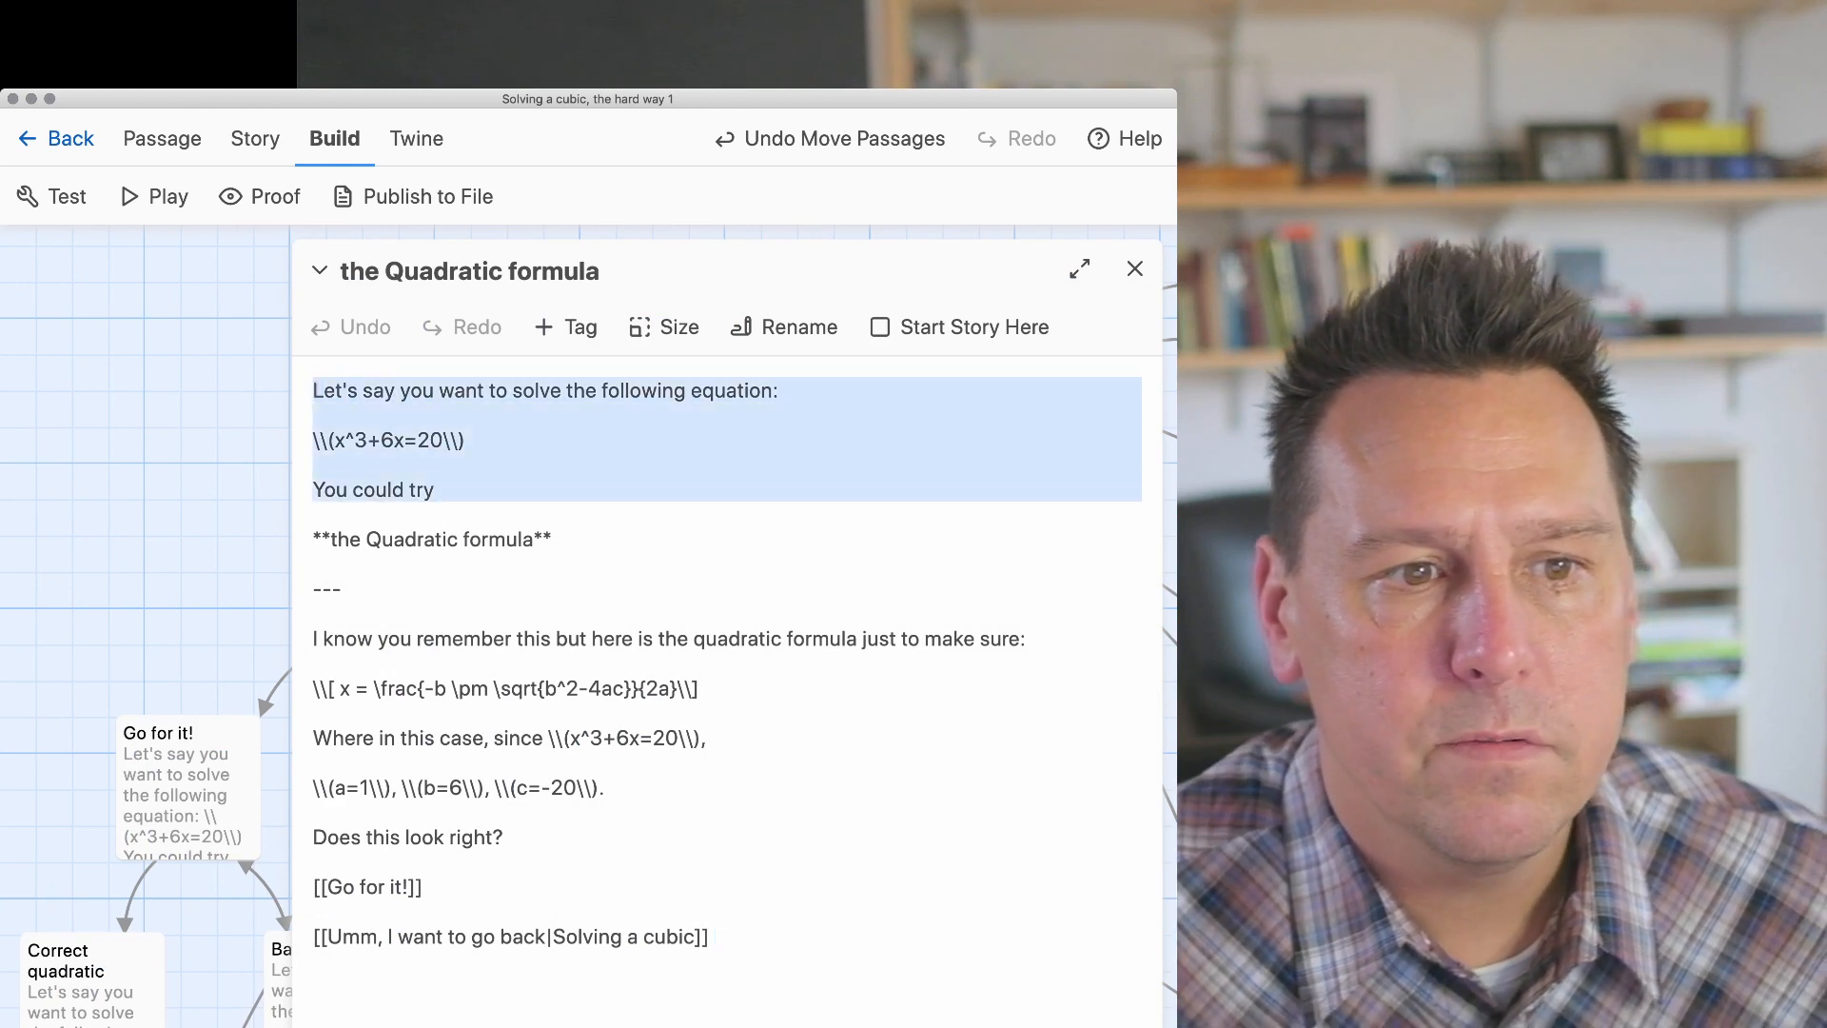
{"action": "key", "text": "shift+Up"}
{"action": "key", "text": "shift+Up"}
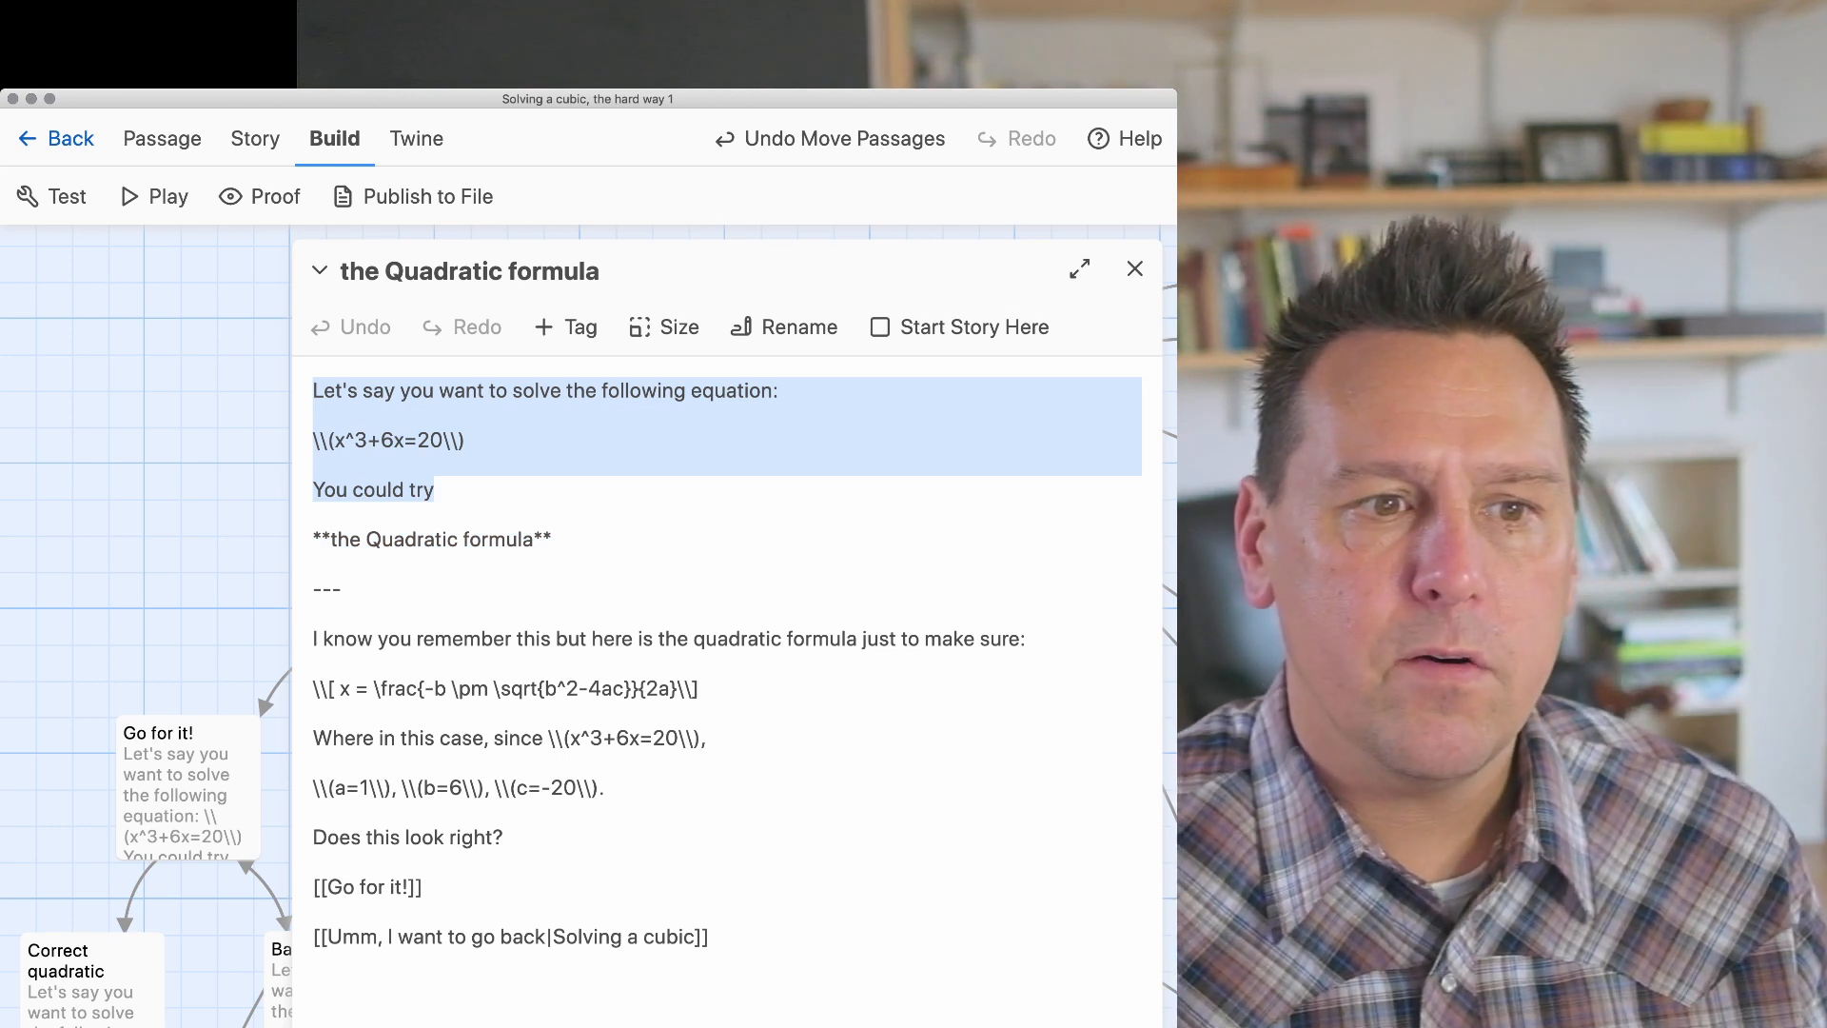
- Point out the passage's bold "**the Quadratic formula**" line, the "---" divider and the text below it by selecting each part
{"action": "left_click_drag", "start_coordinate": [314, 540], "coordinate": [554, 545]}
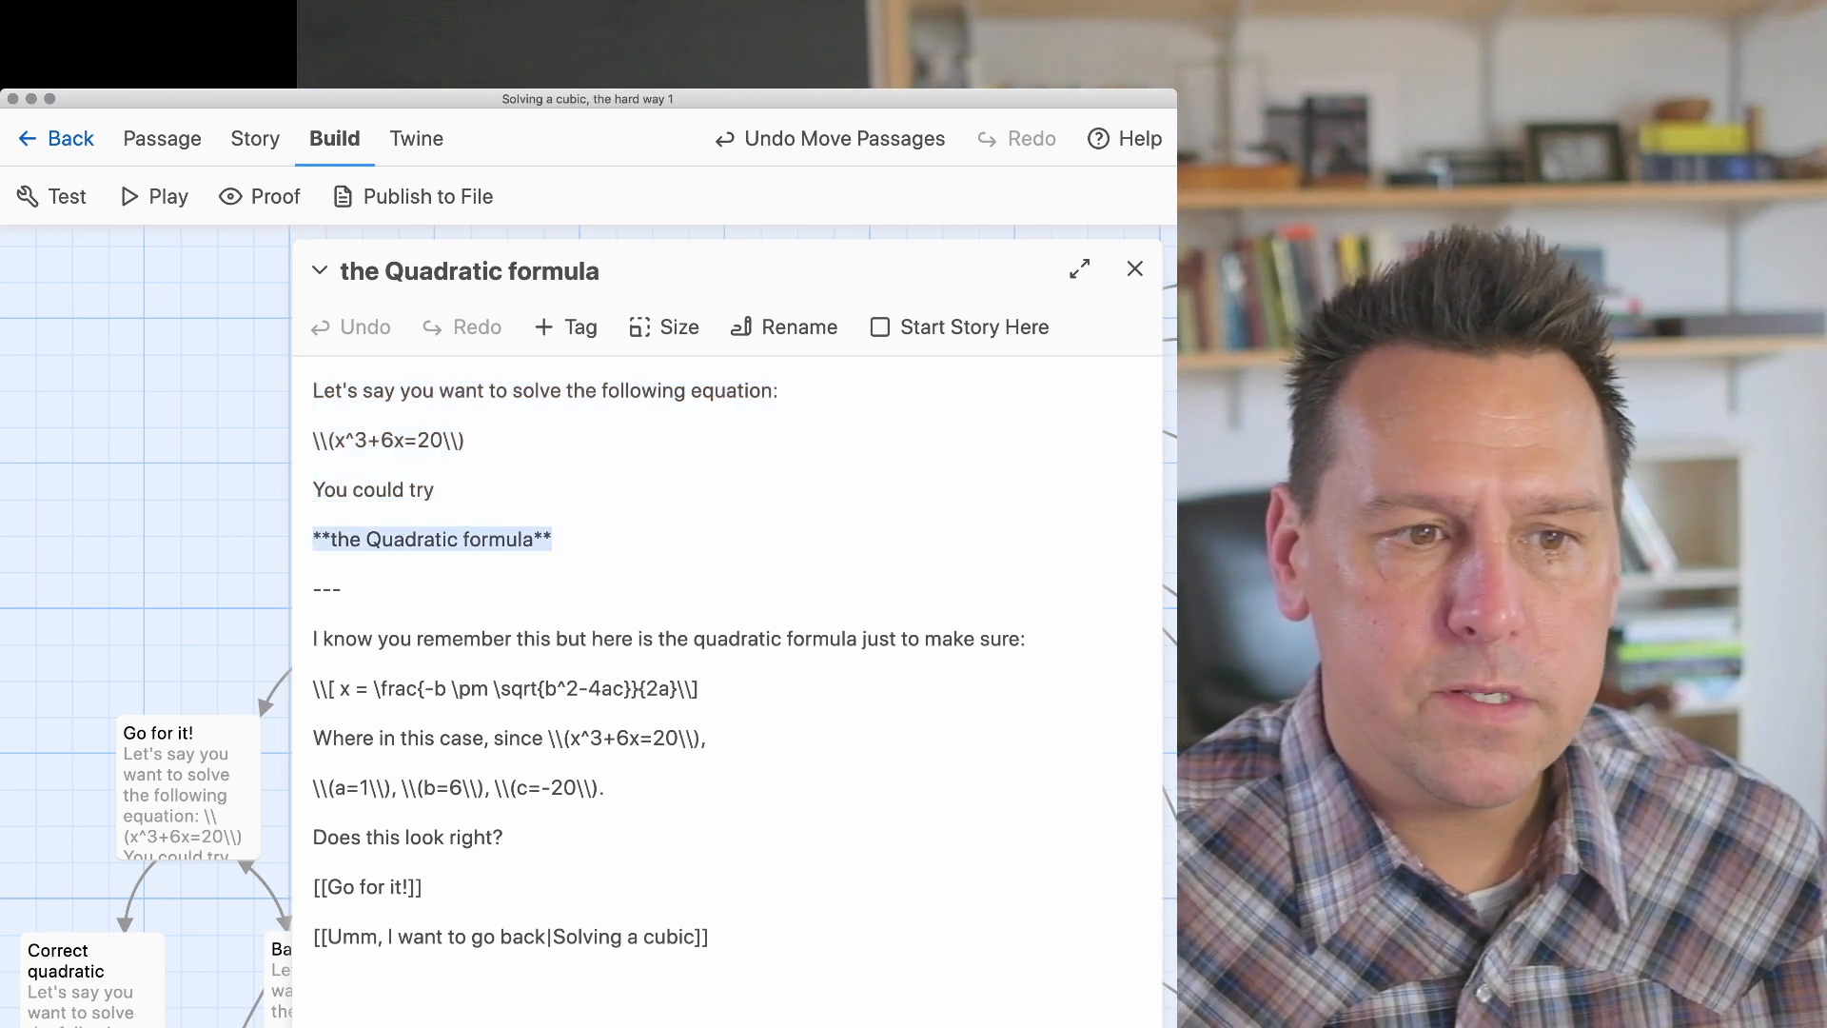
{"action": "left_click", "coordinate": [344, 589]}
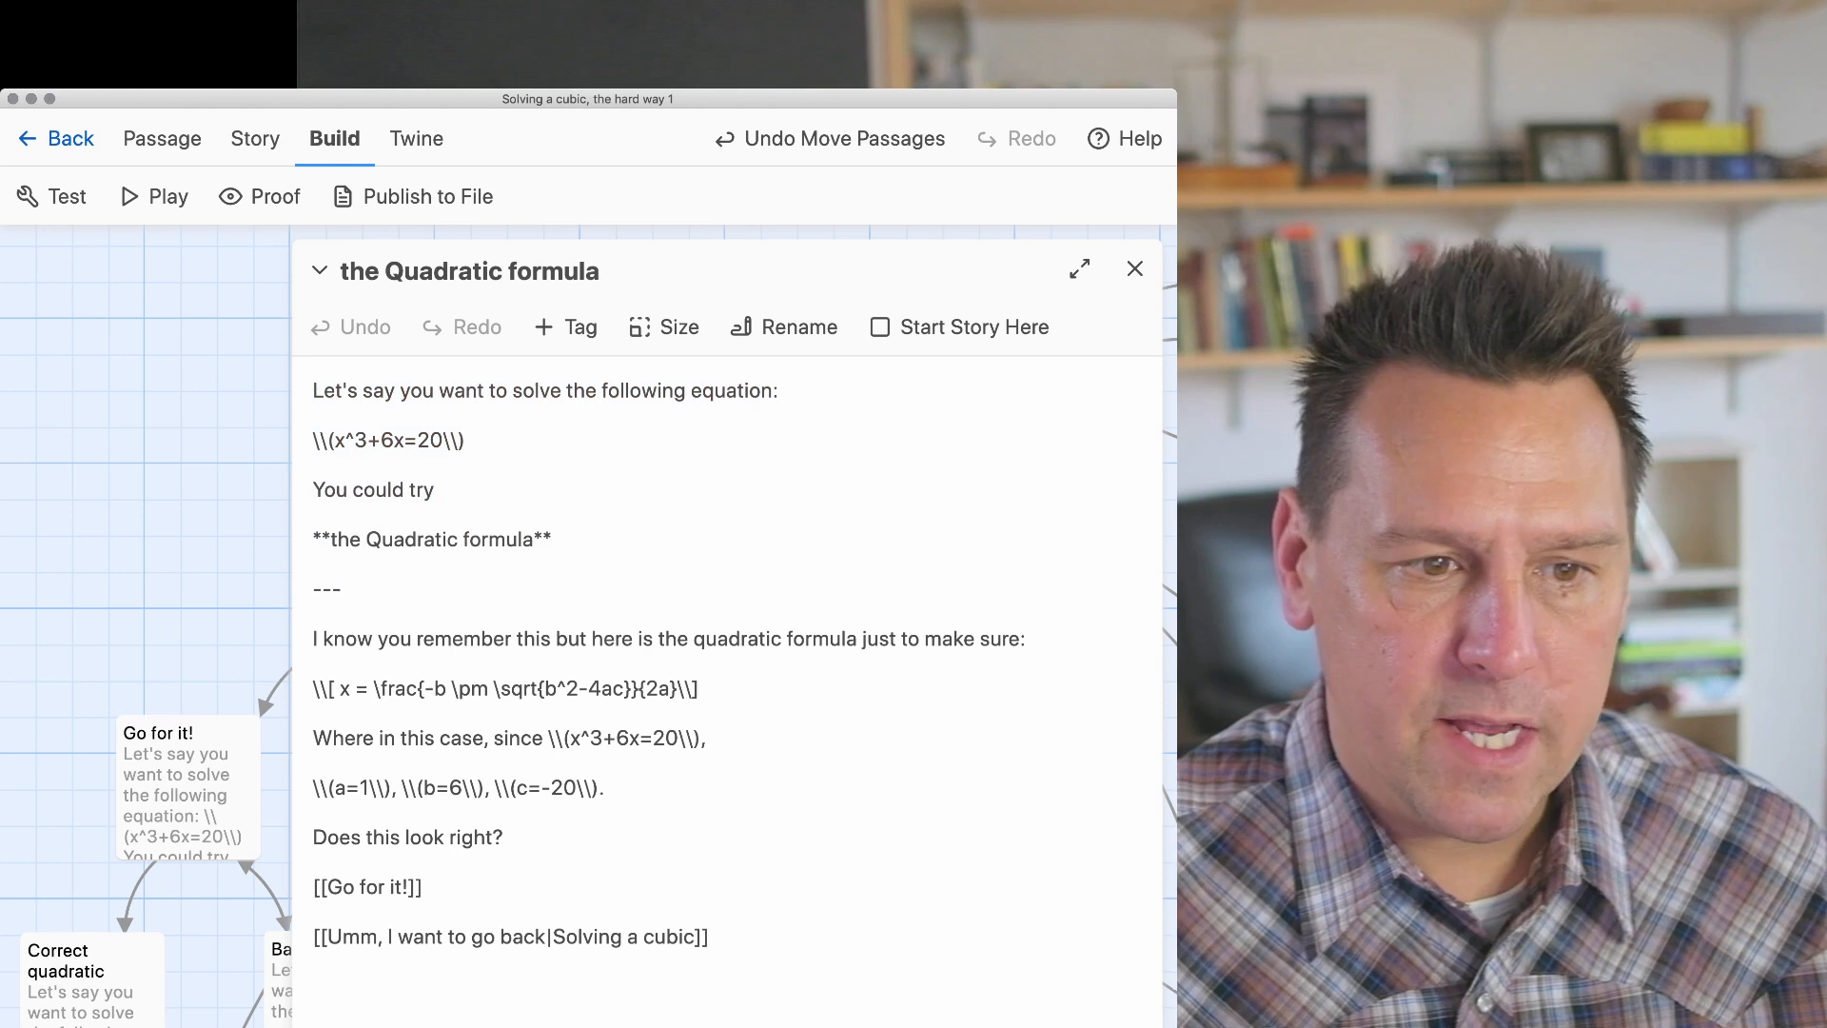
{"action": "left_click_drag", "start_coordinate": [314, 638], "coordinate": [714, 938]}
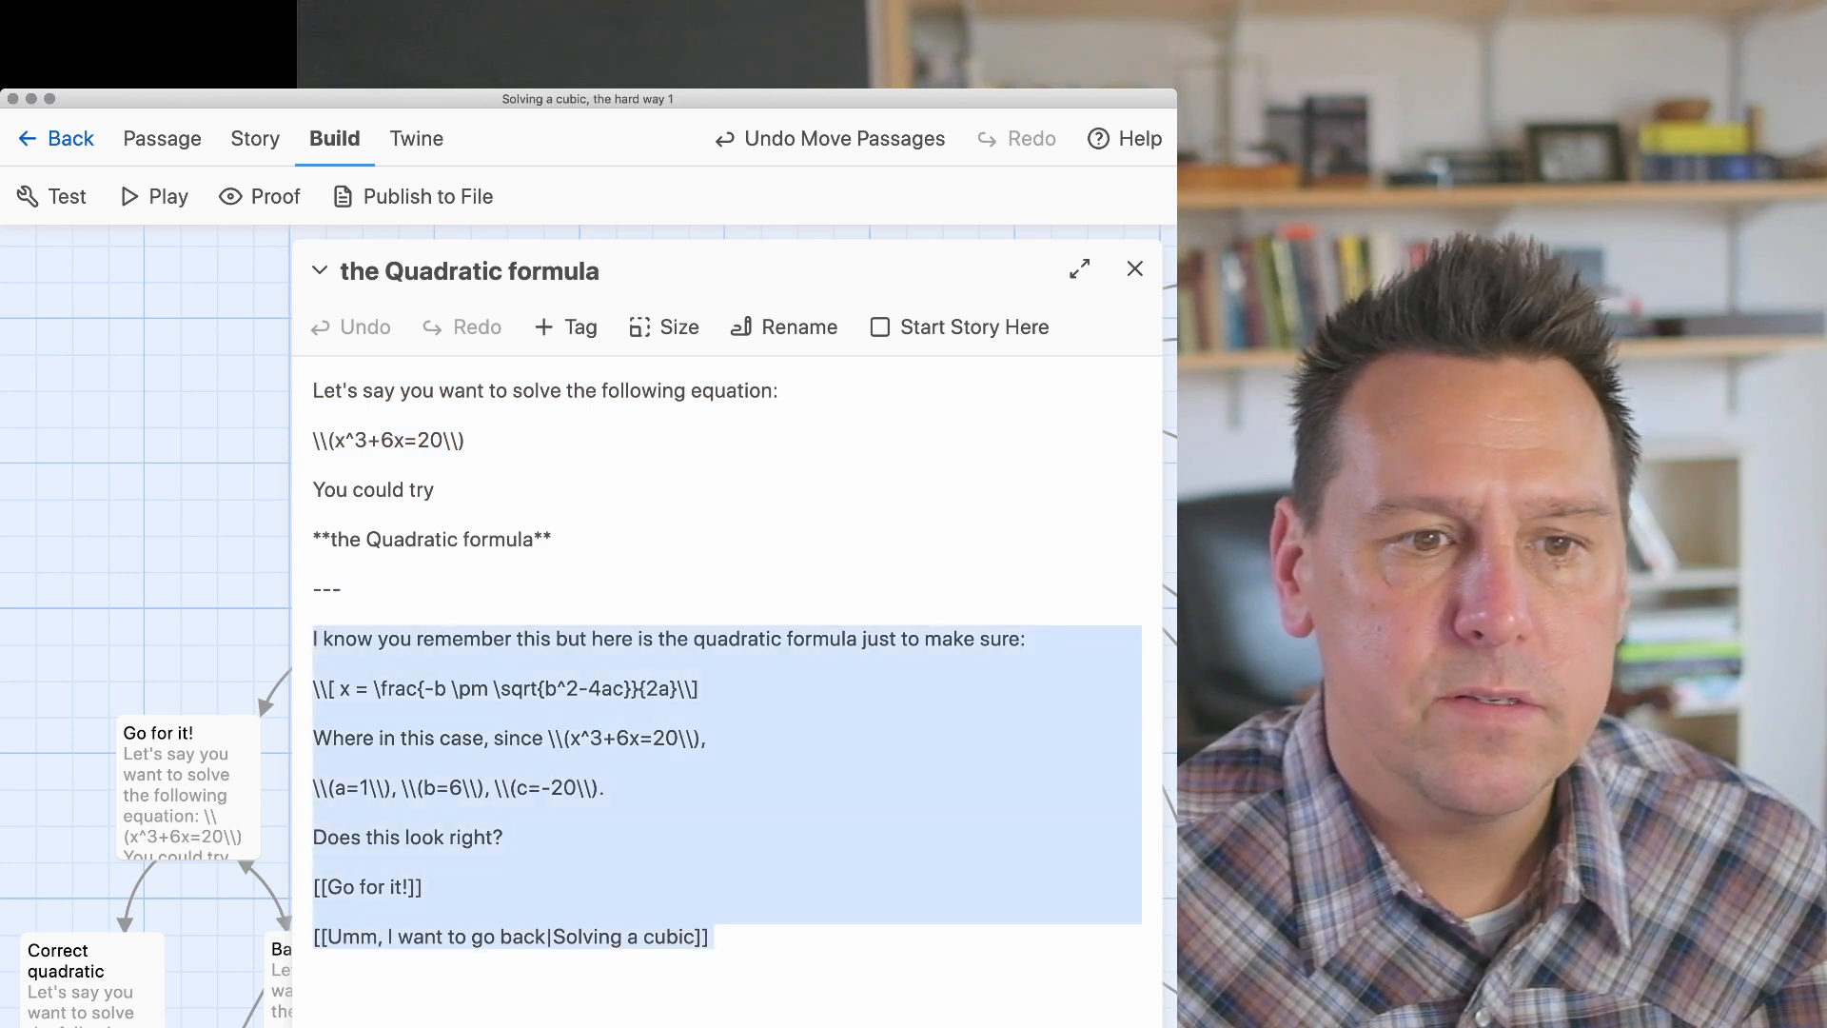
{"action": "left_click", "coordinate": [343, 589]}
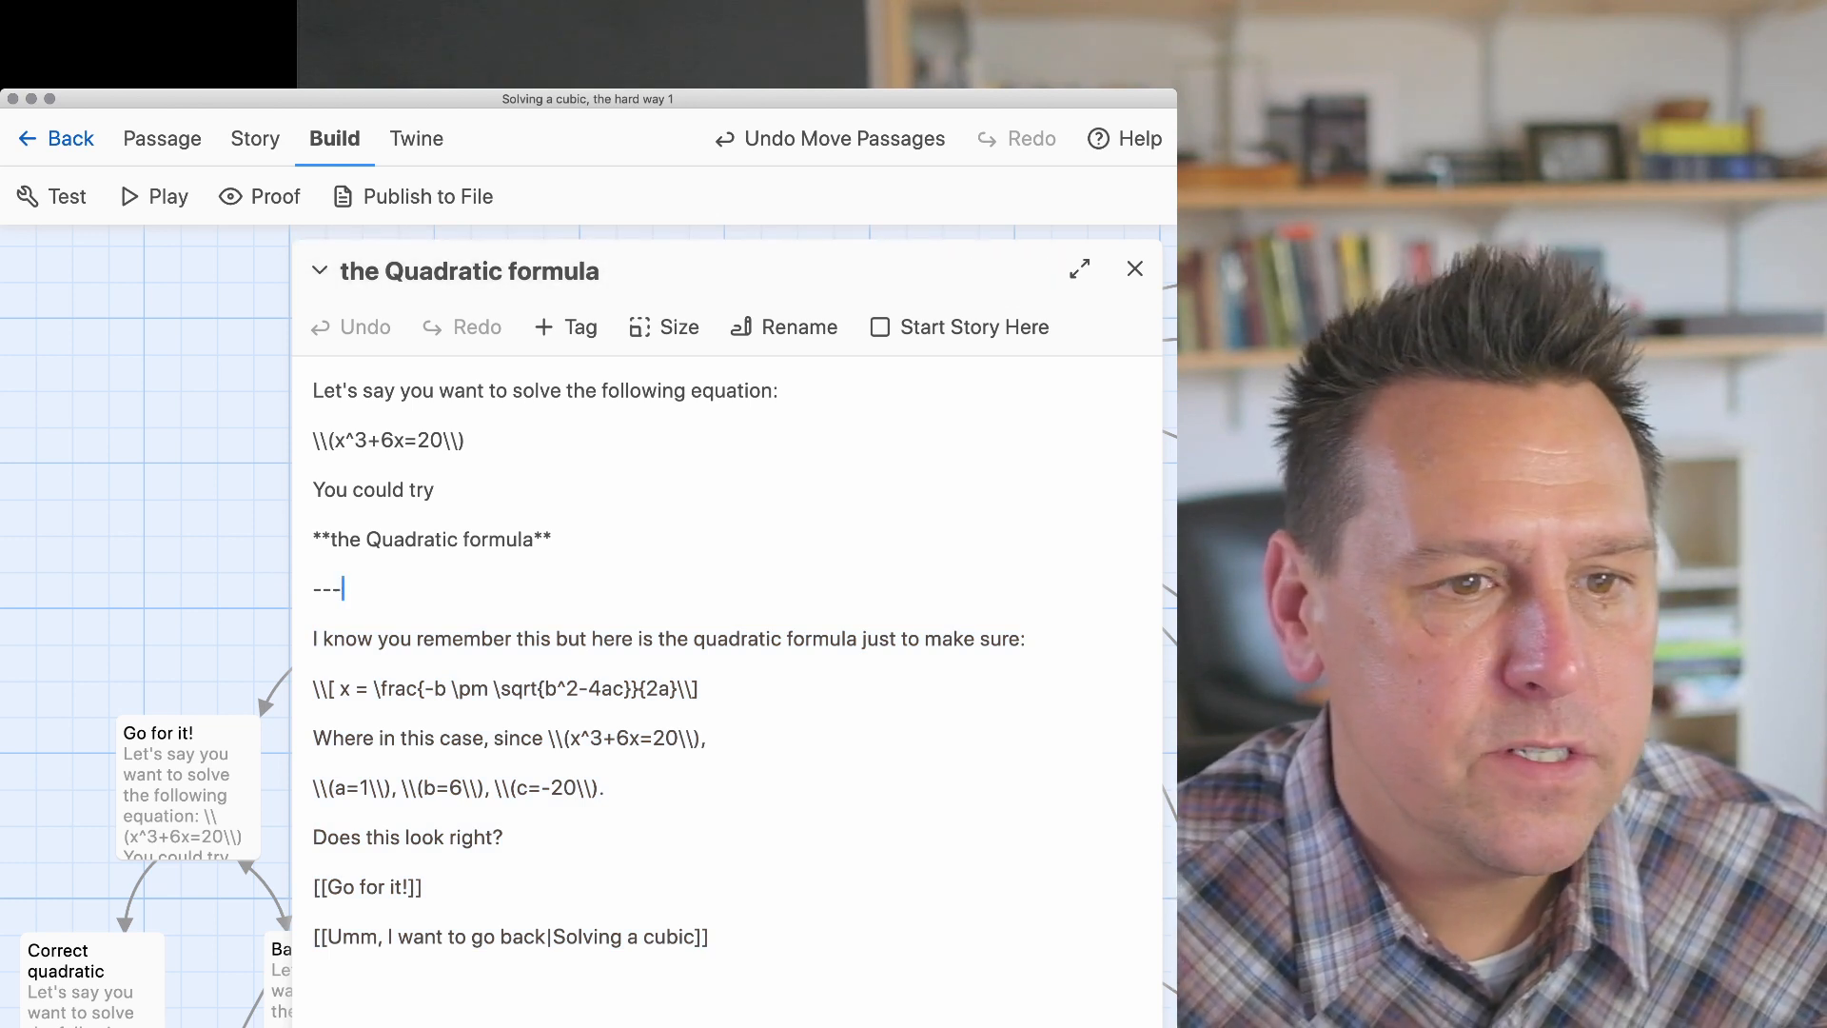
{"action": "left_click", "coordinate": [343, 588]}
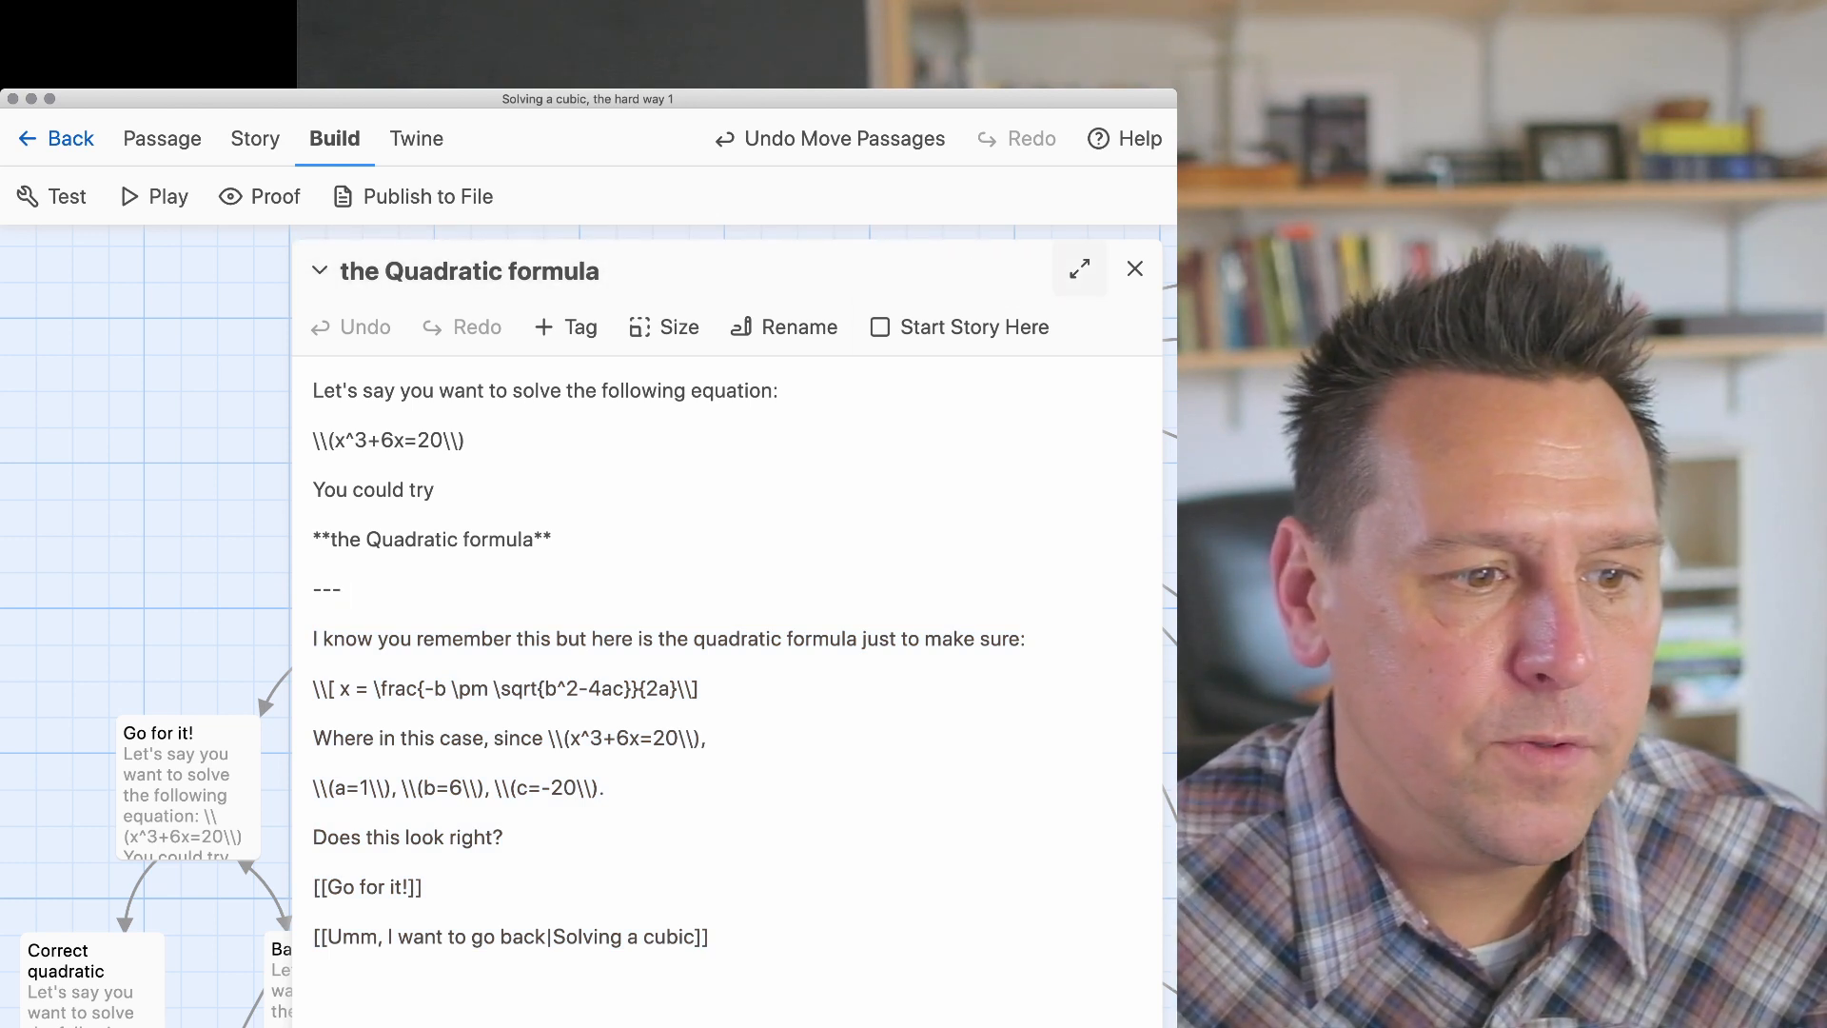
- Close "the Quadratic formula" passage, then open the "Correct quadratic" passage to view its text and close it
{"action": "left_click", "coordinate": [1135, 269]}
{"action": "double_click", "coordinate": [92, 980]}
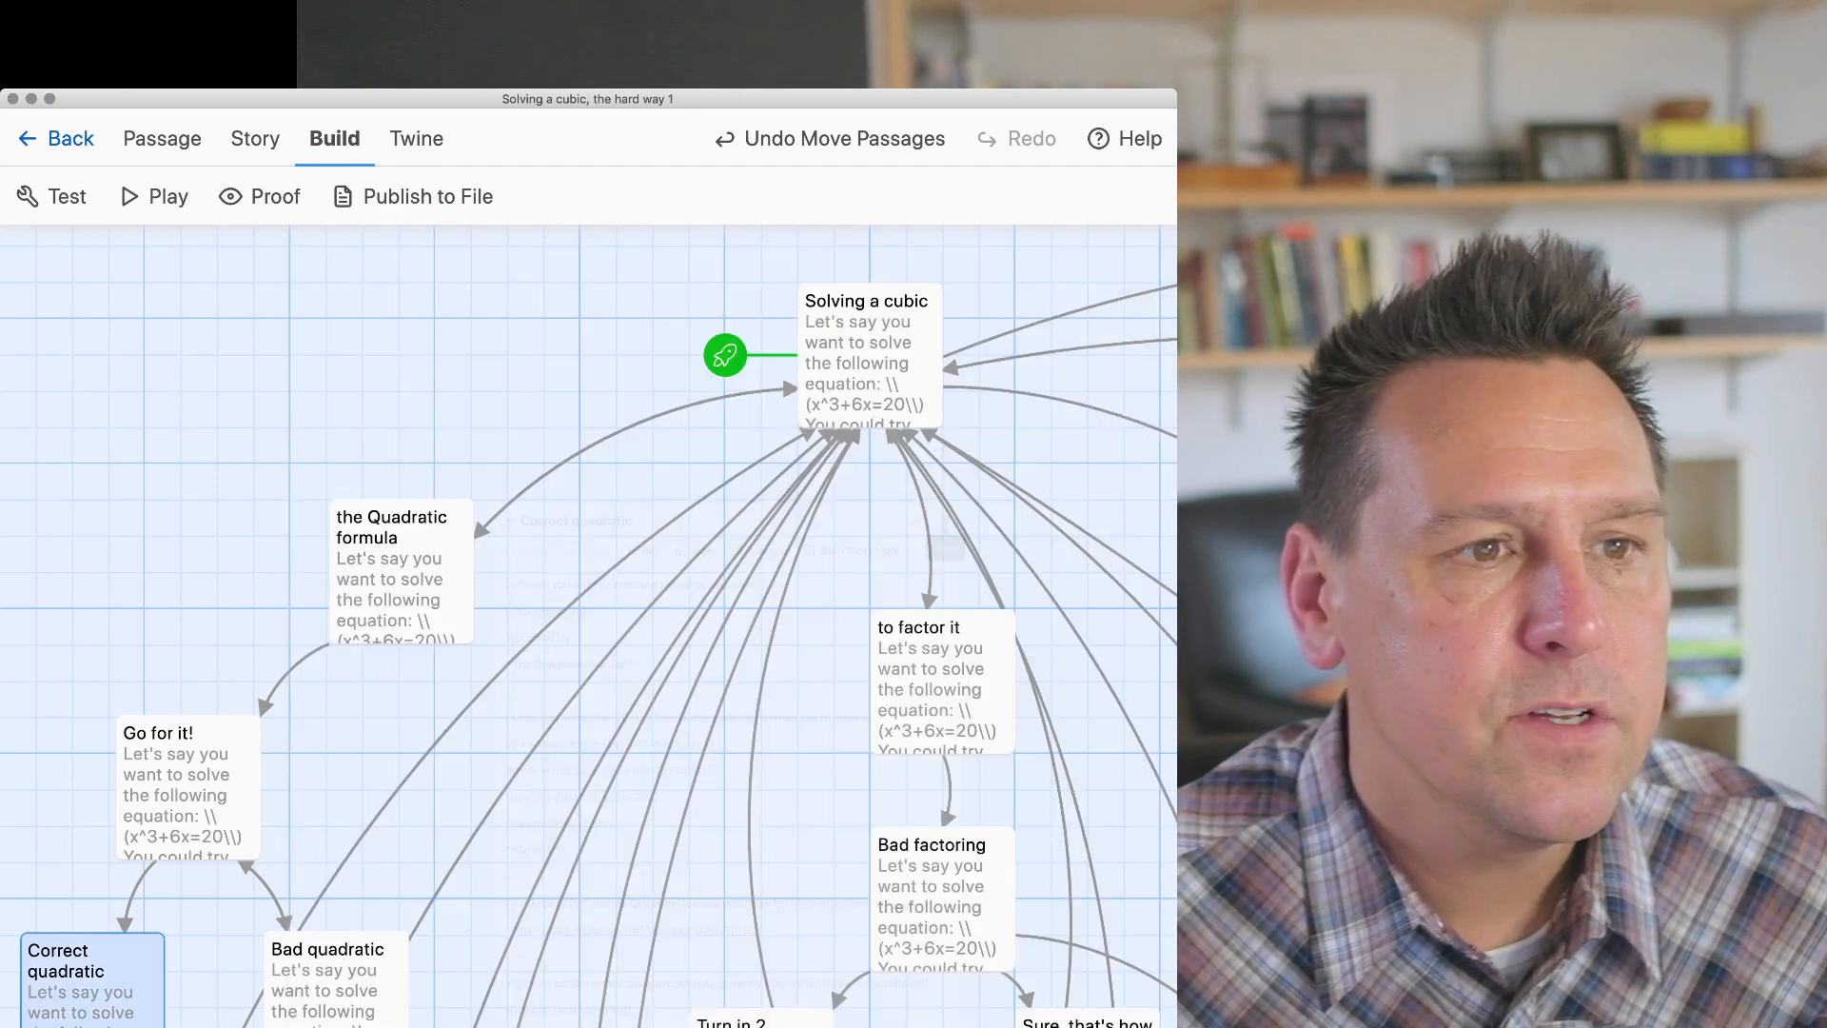
{"action": "left_click", "coordinate": [1135, 269]}
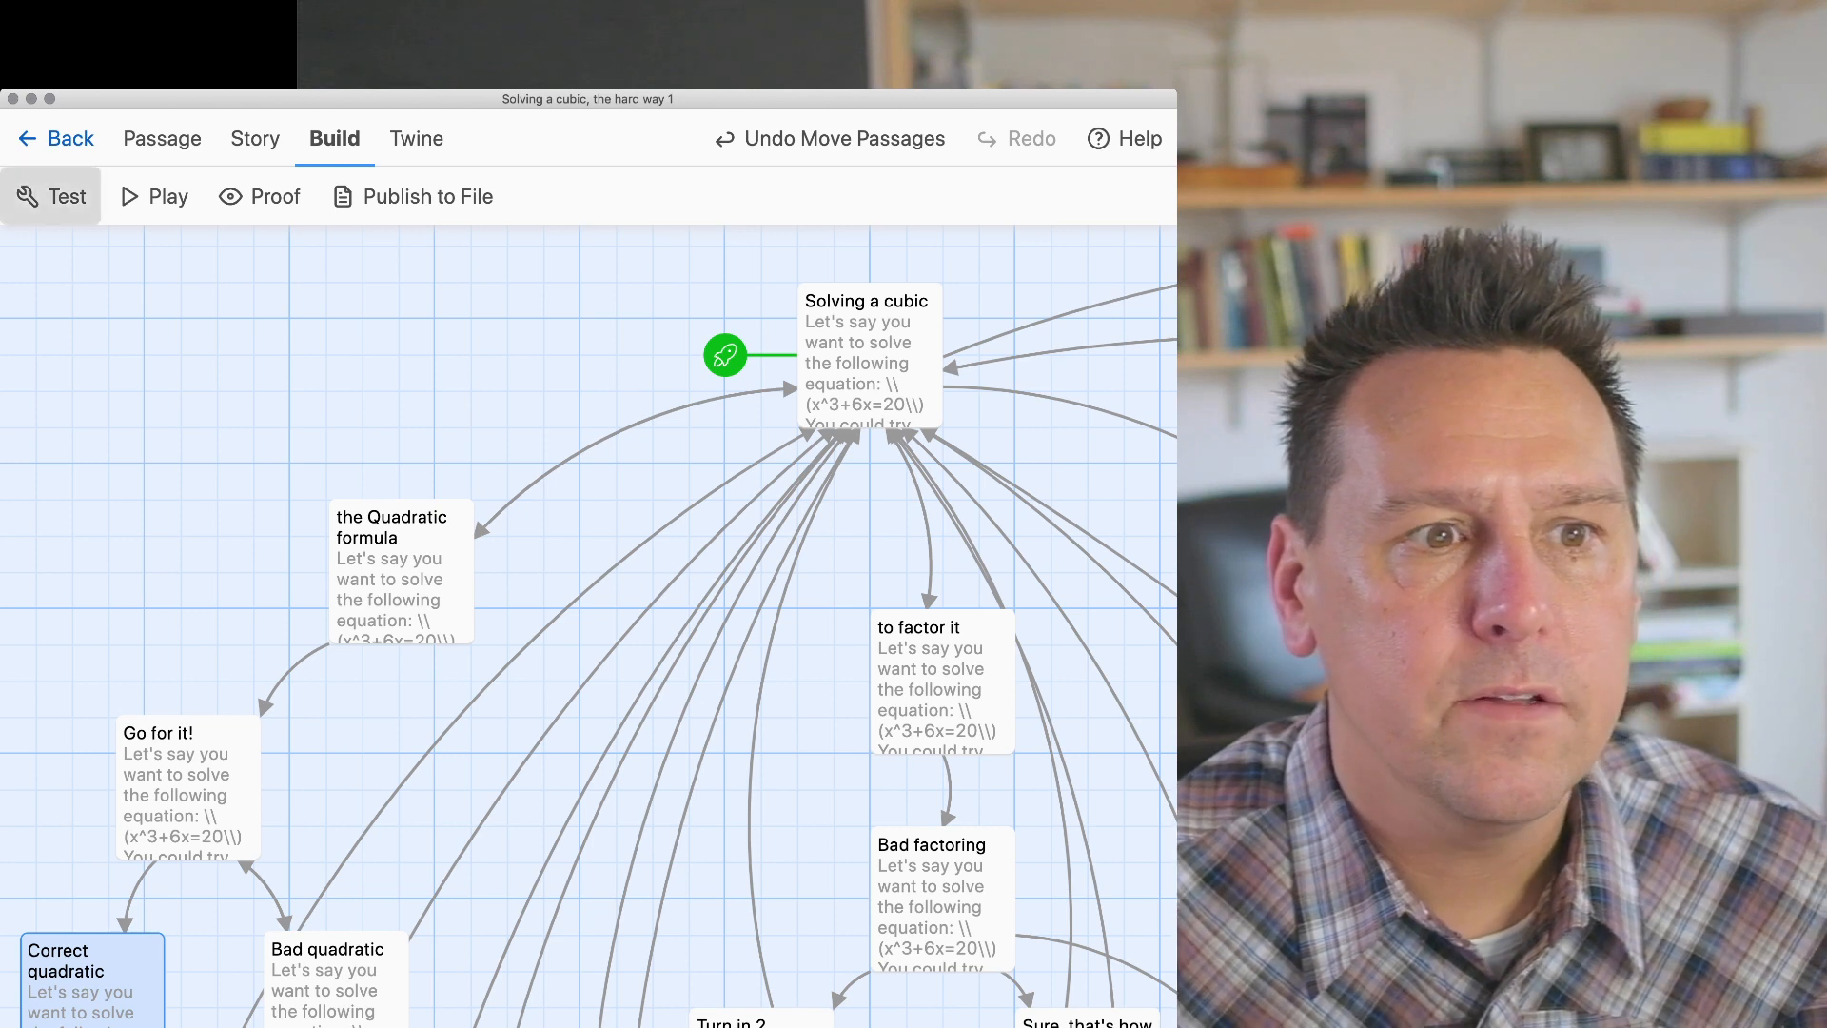
- Test the story in the browser and follow its "the Quadratic formula" link to view the rendered passage
{"action": "left_click", "coordinate": [53, 196]}
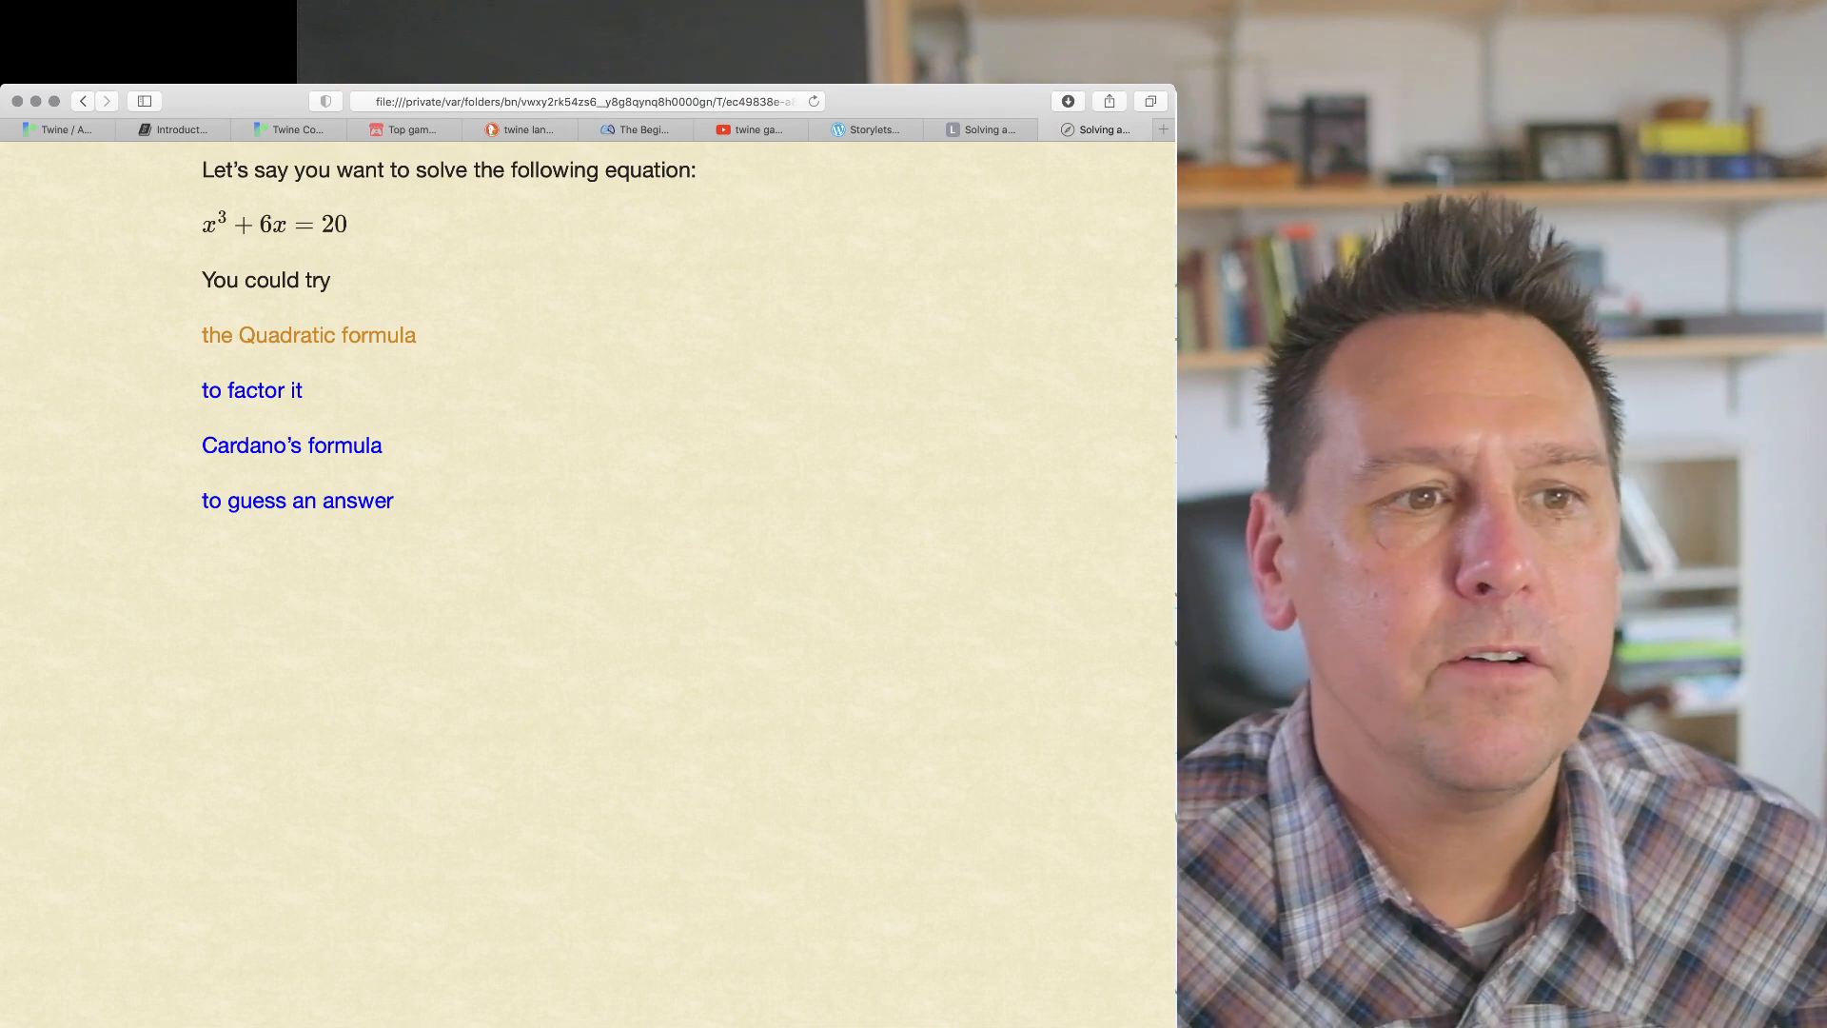
{"action": "left_click", "coordinate": [309, 335]}
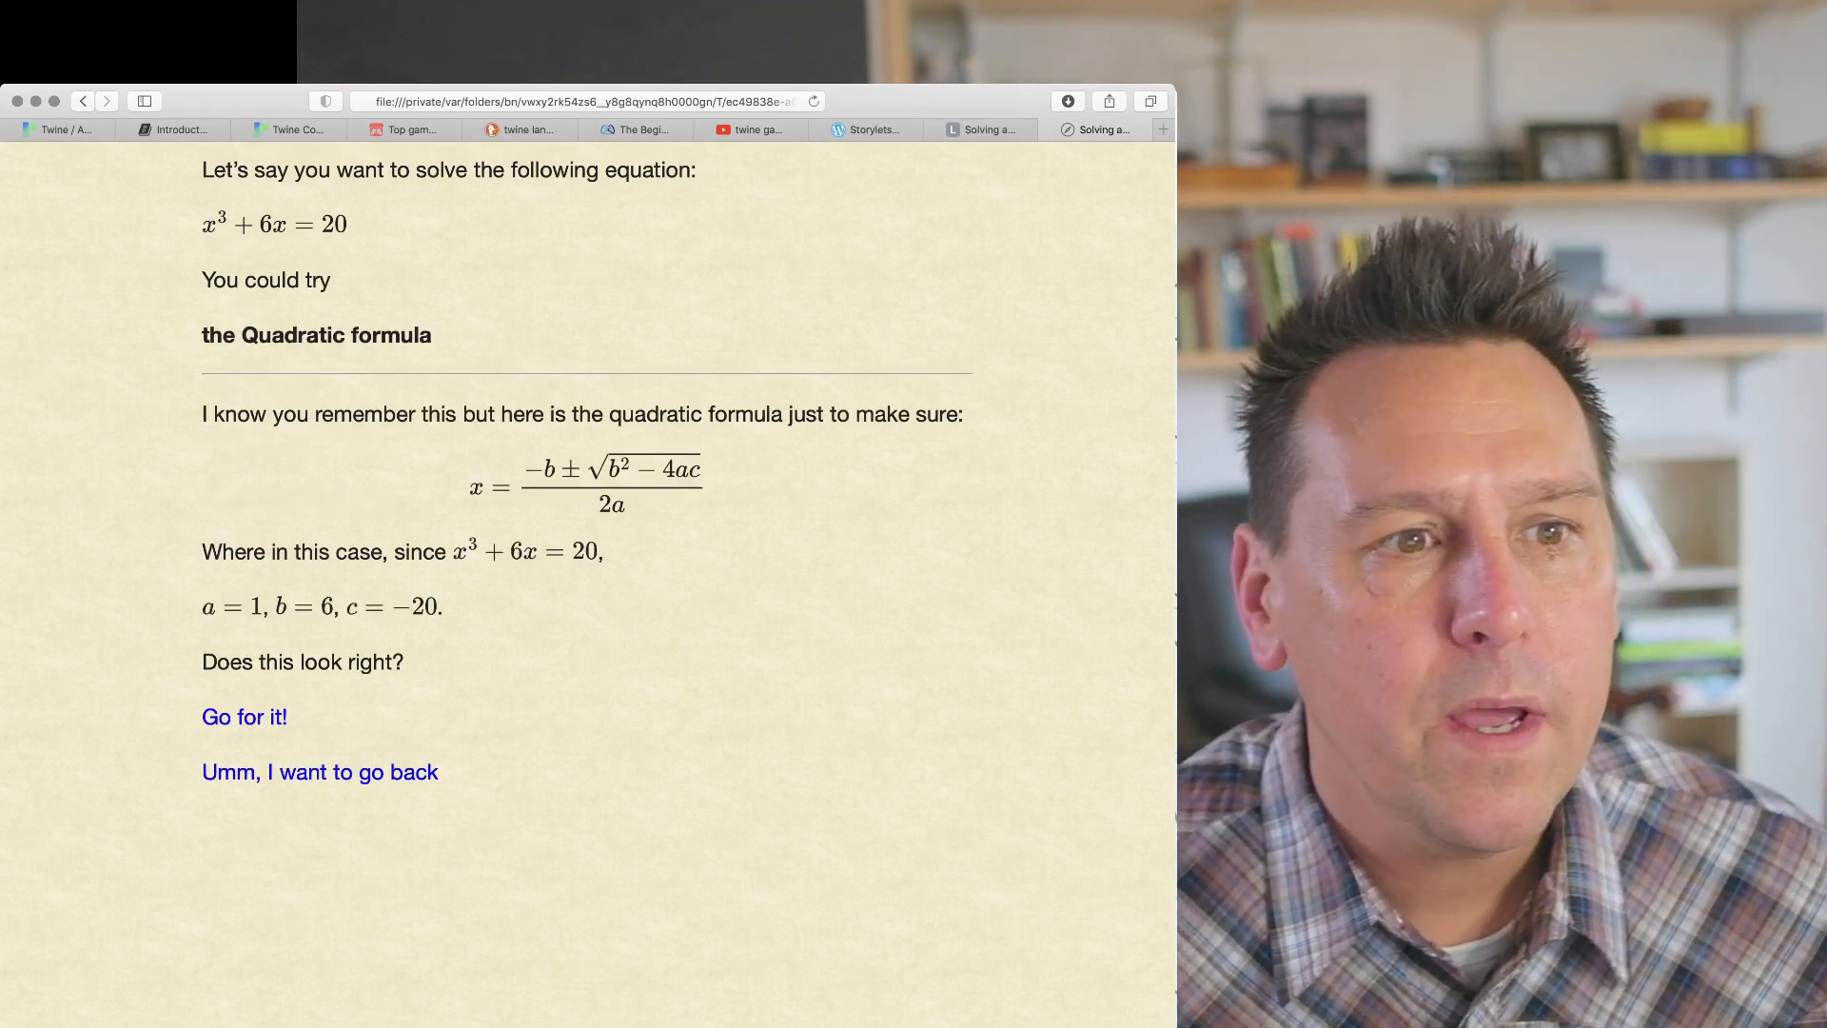